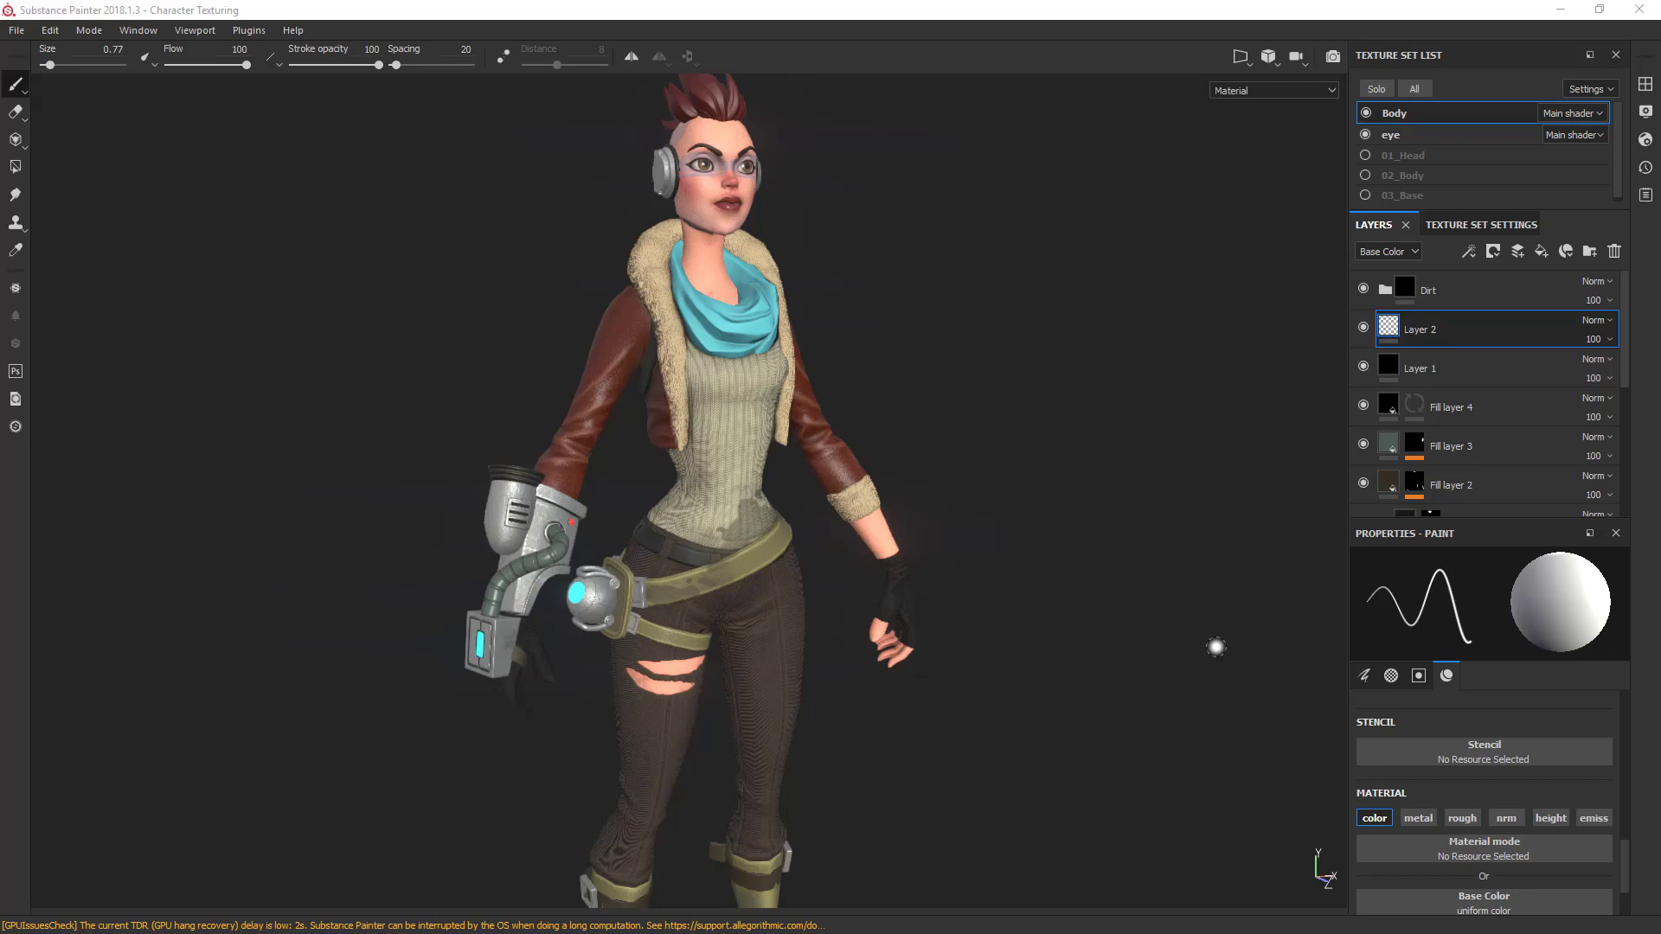
# Step: Examine the textured character from the front, side and back
pyautogui.keyDown('alt'); pyautogui.moveTo(641, 557); pyautogui.dragTo(778, 554); pyautogui.keyUp('alt')
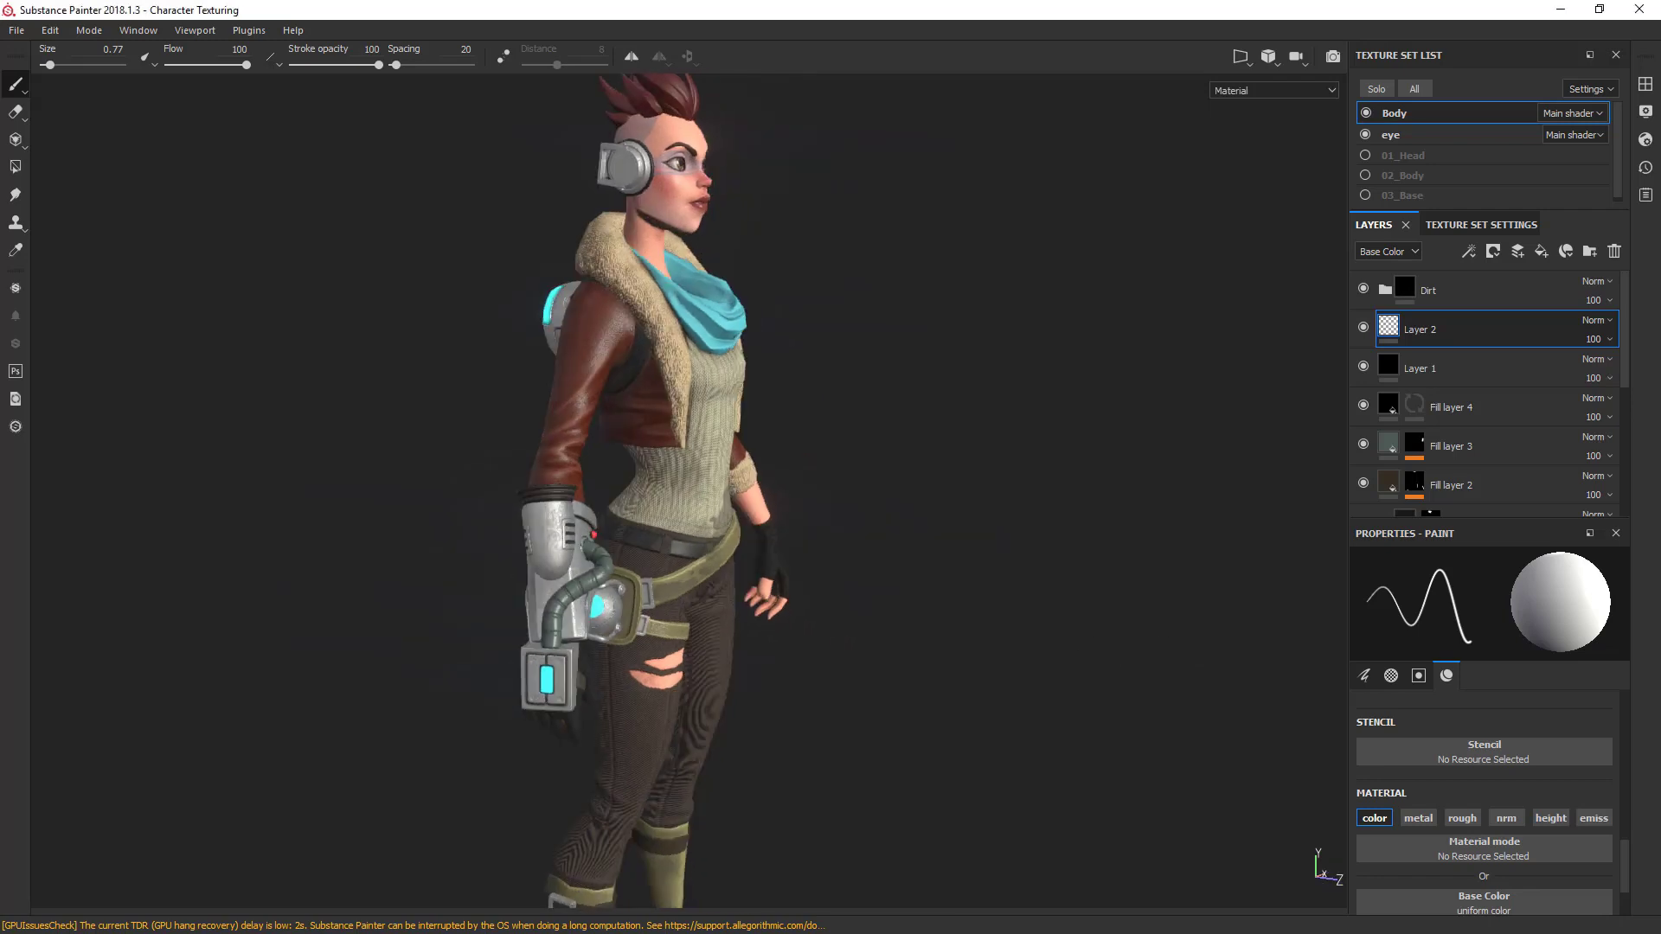
pyautogui.scroll(2, 530, 519)
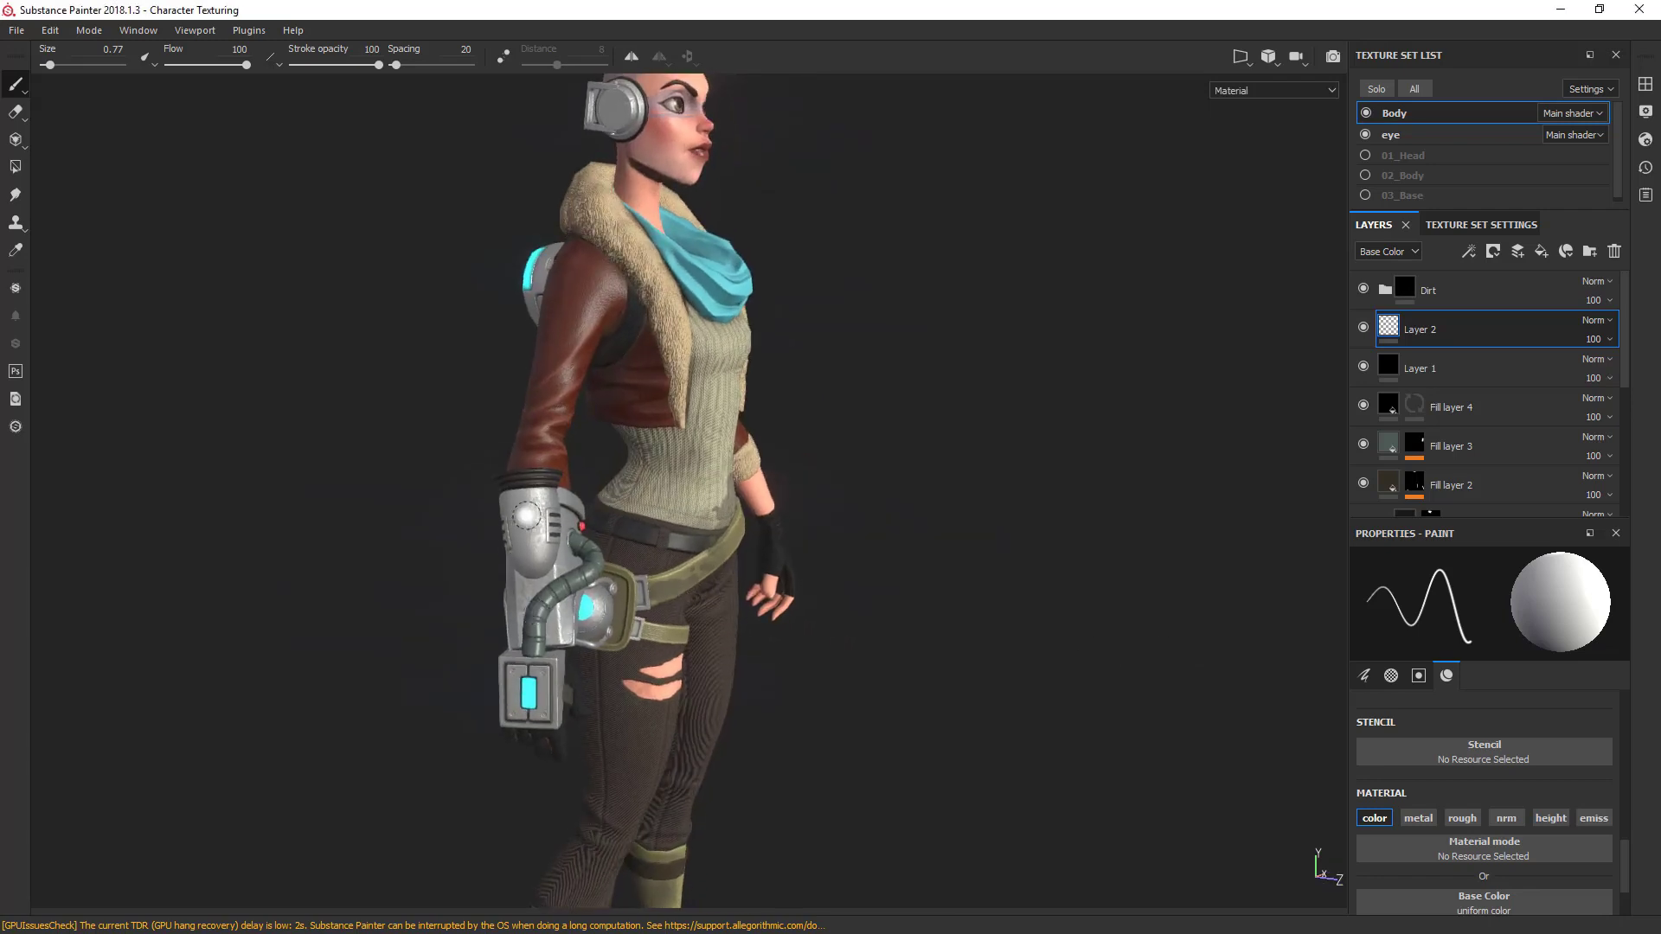
pyautogui.keyDown('alt'); pyautogui.moveTo(646, 509); pyautogui.dragTo(650, 623, button='middle'); pyautogui.keyUp('alt')
pyautogui.keyDown('alt'); pyautogui.moveTo(650, 623); pyautogui.dragTo(751, 626); pyautogui.keyUp('alt')
pyautogui.keyDown('alt'); pyautogui.moveTo(667, 477); pyautogui.dragTo(664, 483, button='middle'); pyautogui.keyUp('alt')
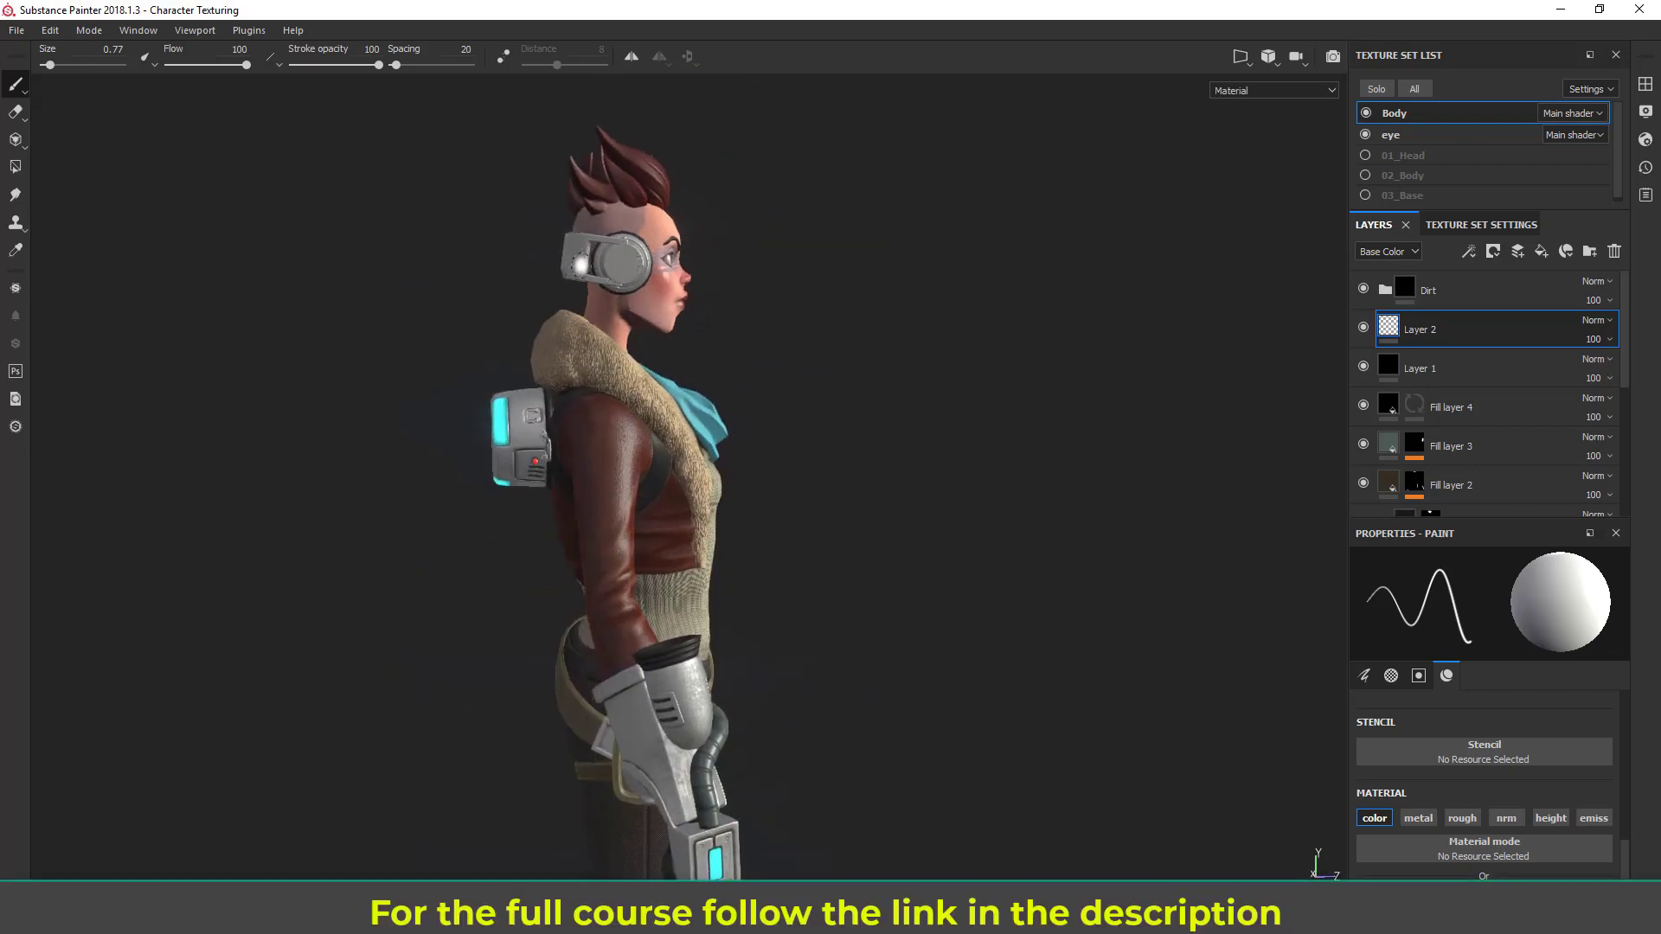
pyautogui.keyDown('alt'); pyautogui.moveTo(719, 425); pyautogui.dragTo(1029, 389); pyautogui.keyUp('alt')
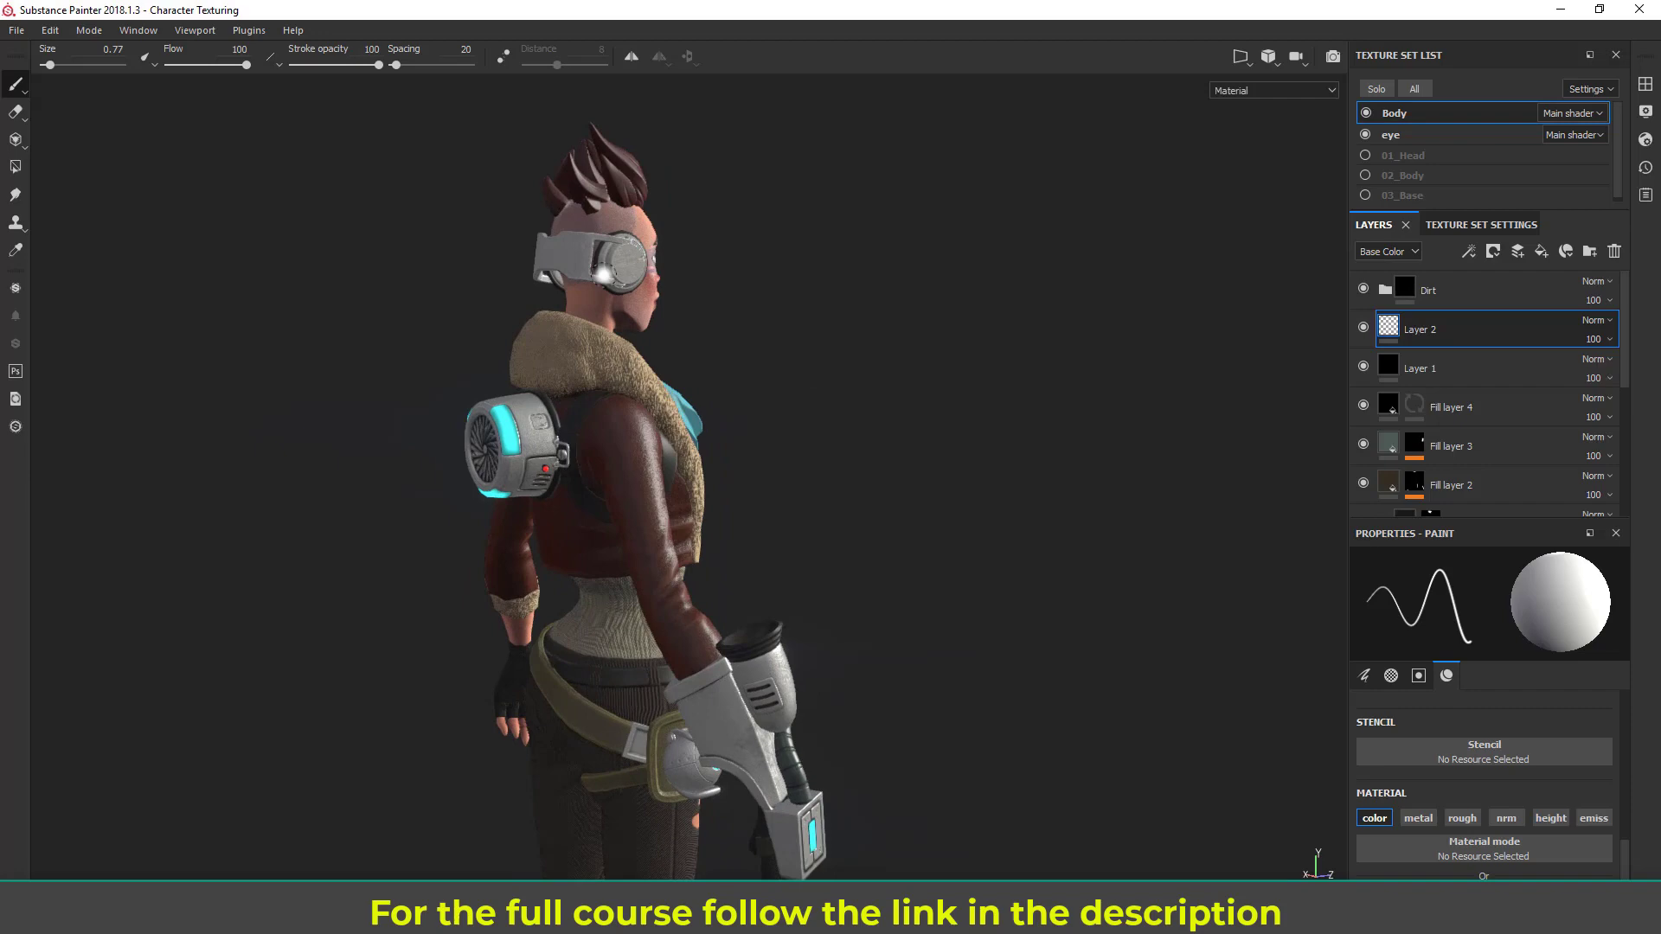
pyautogui.keyDown('alt'); pyautogui.moveTo(826, 660); pyautogui.dragTo(416, 581); pyautogui.keyUp('alt')
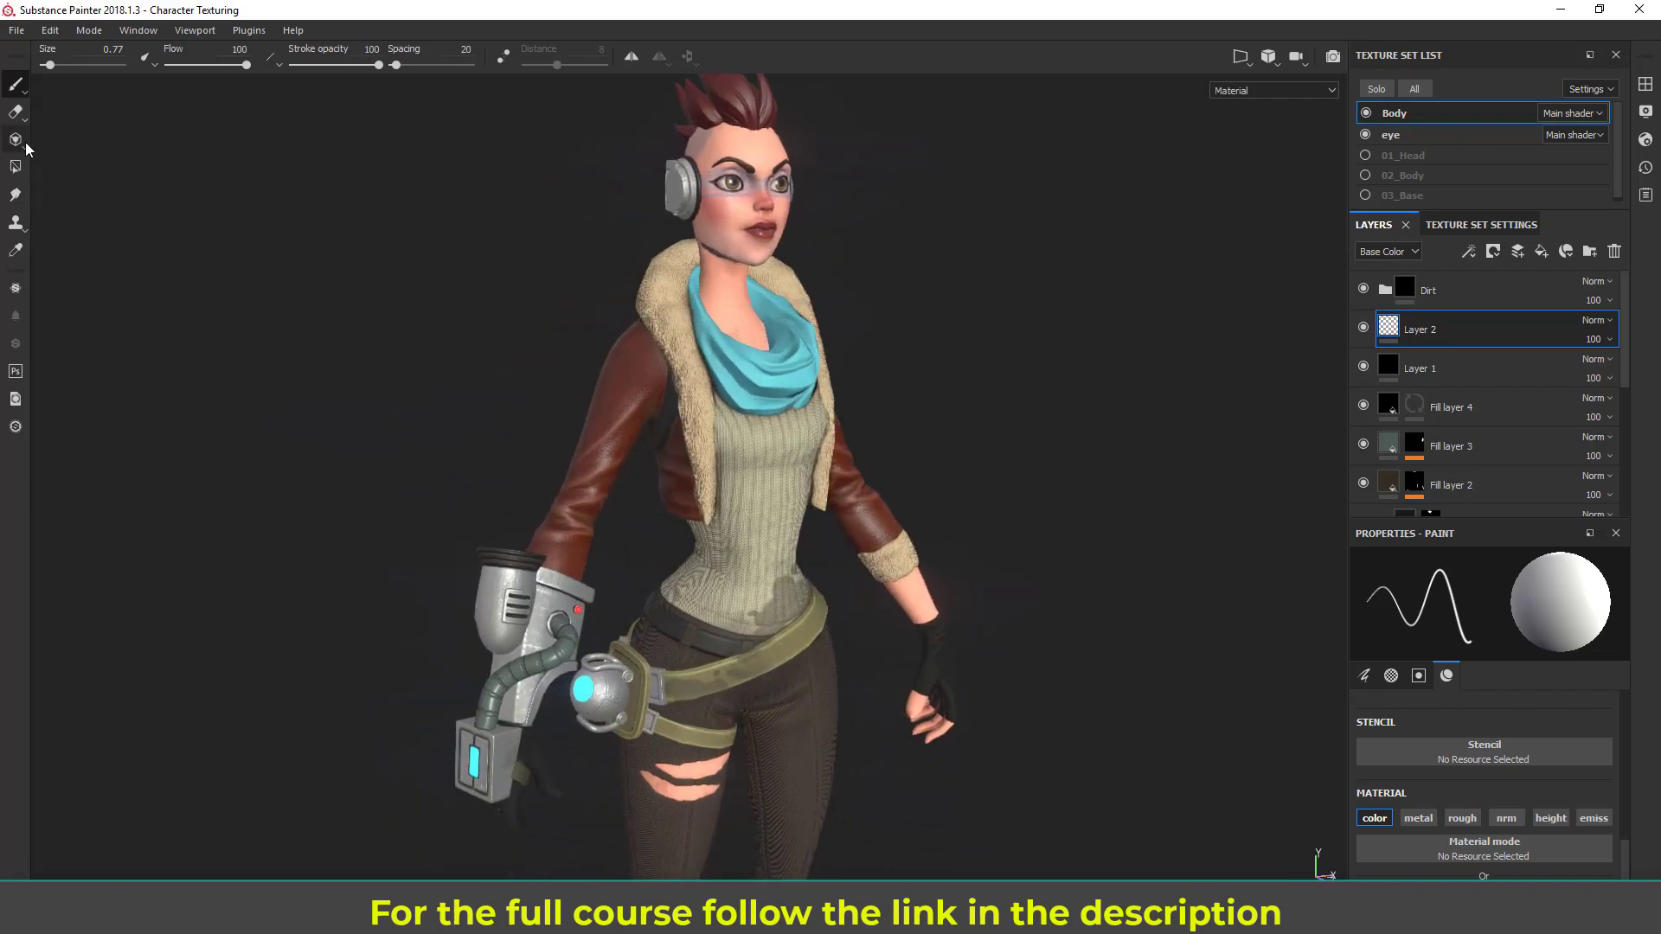
pyautogui.keyDown('alt'); pyautogui.moveTo(643, 392); pyautogui.dragTo(613, 427, button='middle'); pyautogui.keyUp('alt')
pyautogui.keyDown('alt'); pyautogui.moveTo(612, 427); pyautogui.dragTo(537, 435); pyautogui.keyUp('alt')
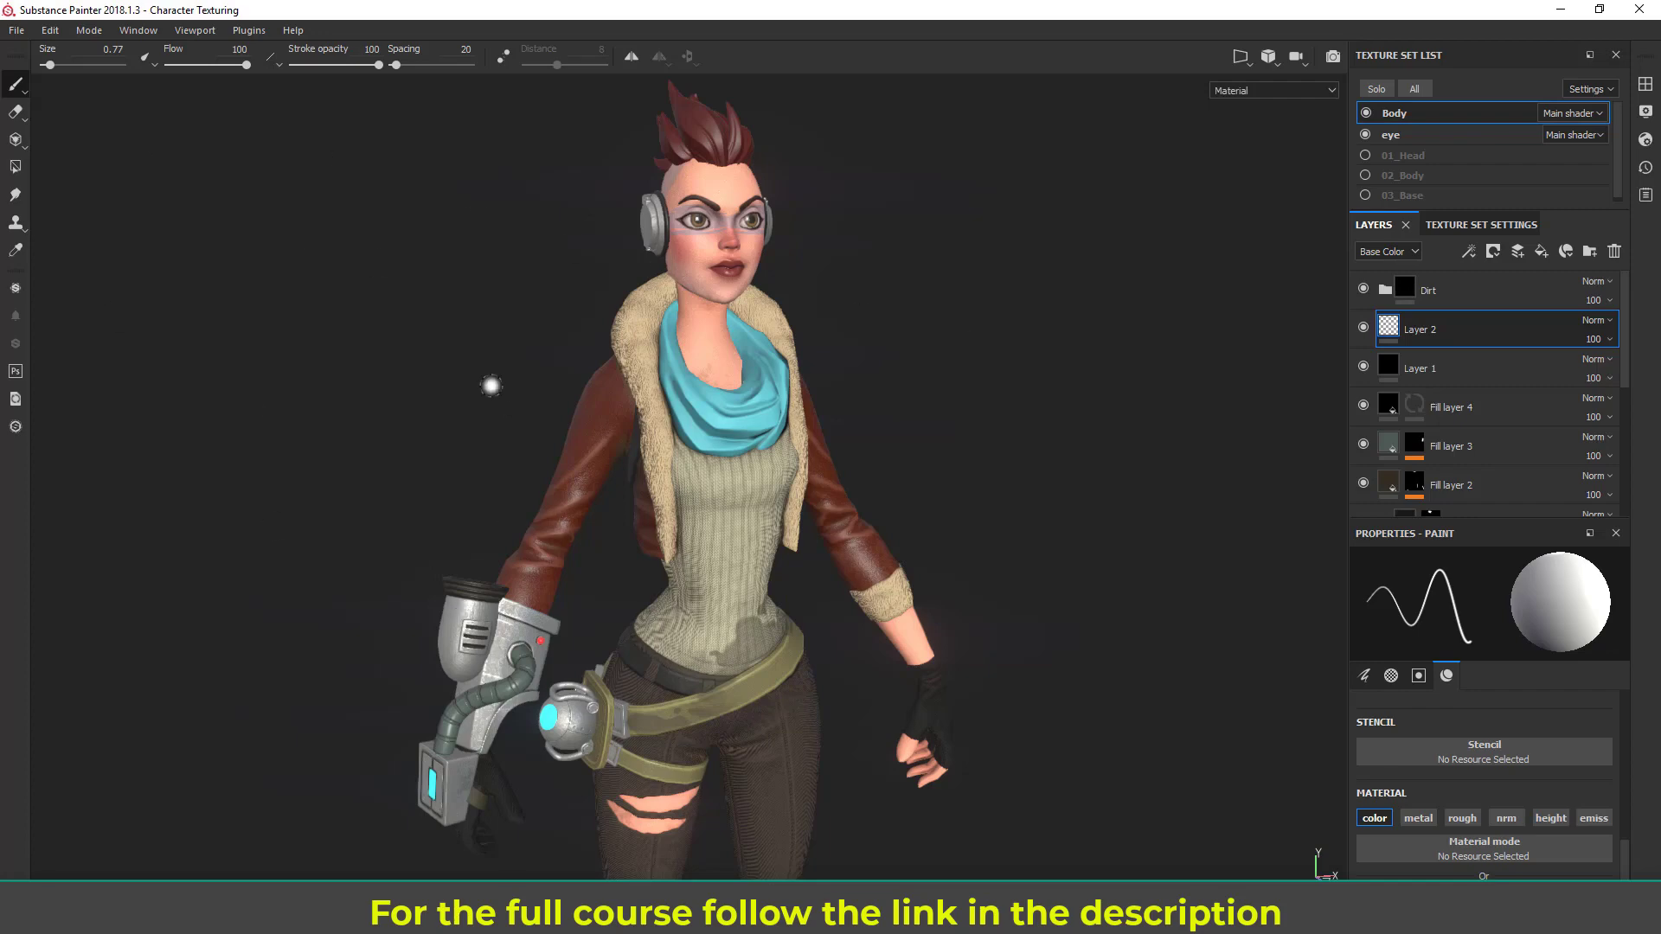
# Step: Add 105782488c698f9.jpg, 532_Droidcrunch_LOGO_02-1-1.png, 616.png, beats-music-logo-png-6.png, pirate-sticker.png and sxh4.png from the Maps folder as resources to import
pyautogui.click(17, 30)
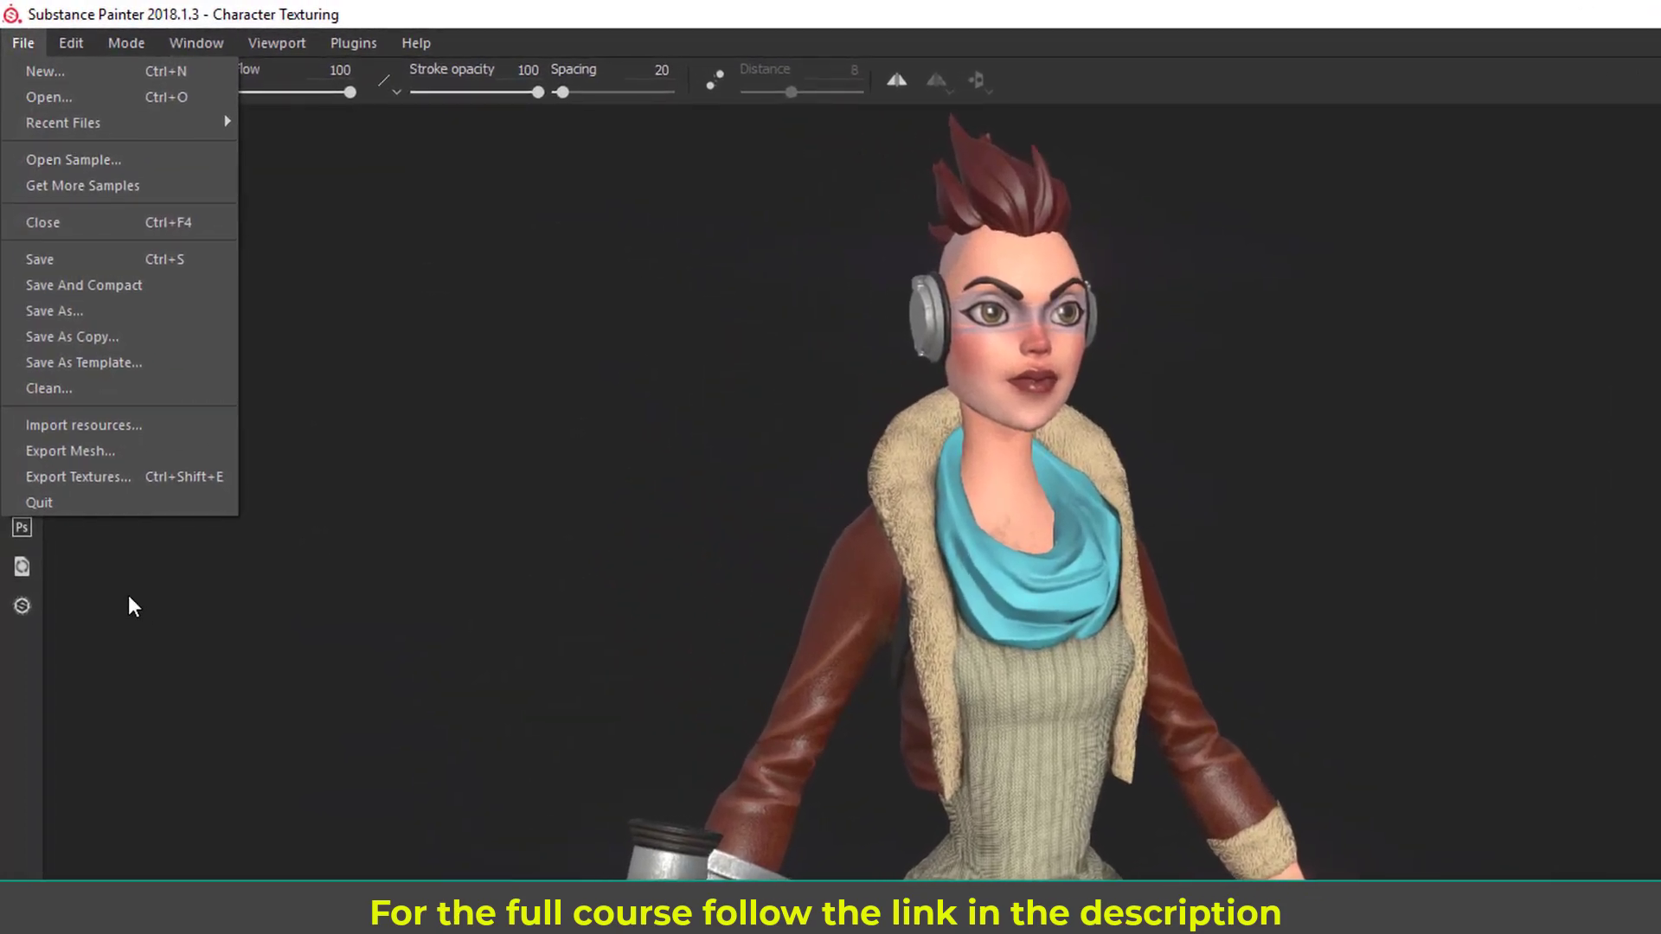
pyautogui.click(52, 427)
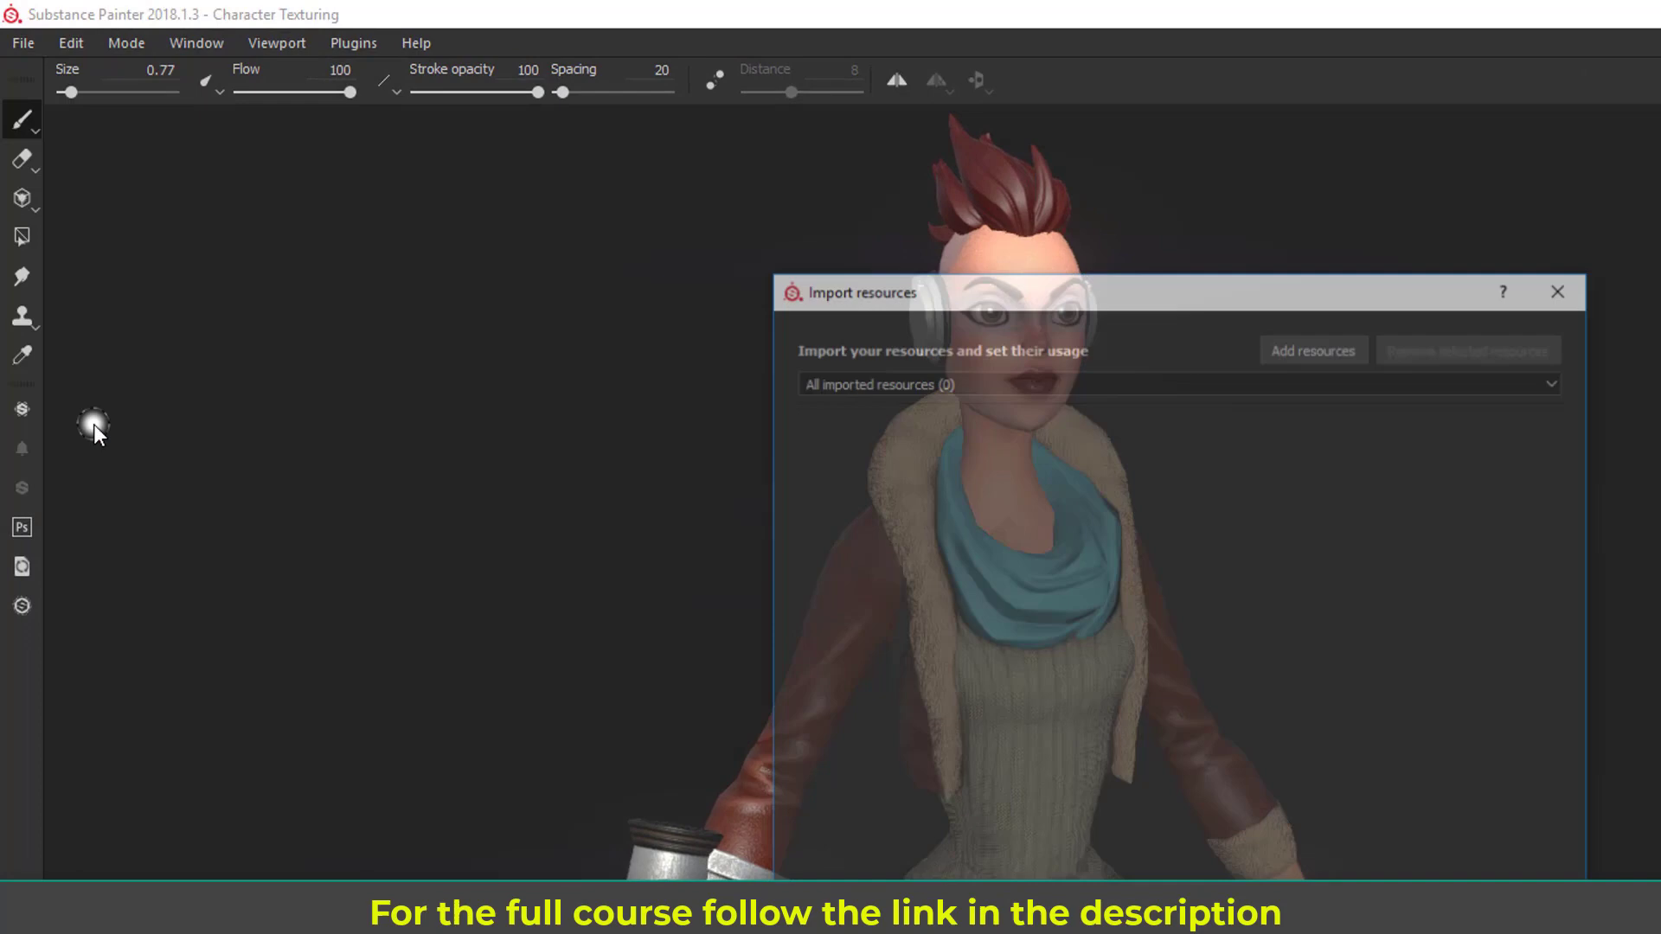
pyautogui.click(1311, 356)
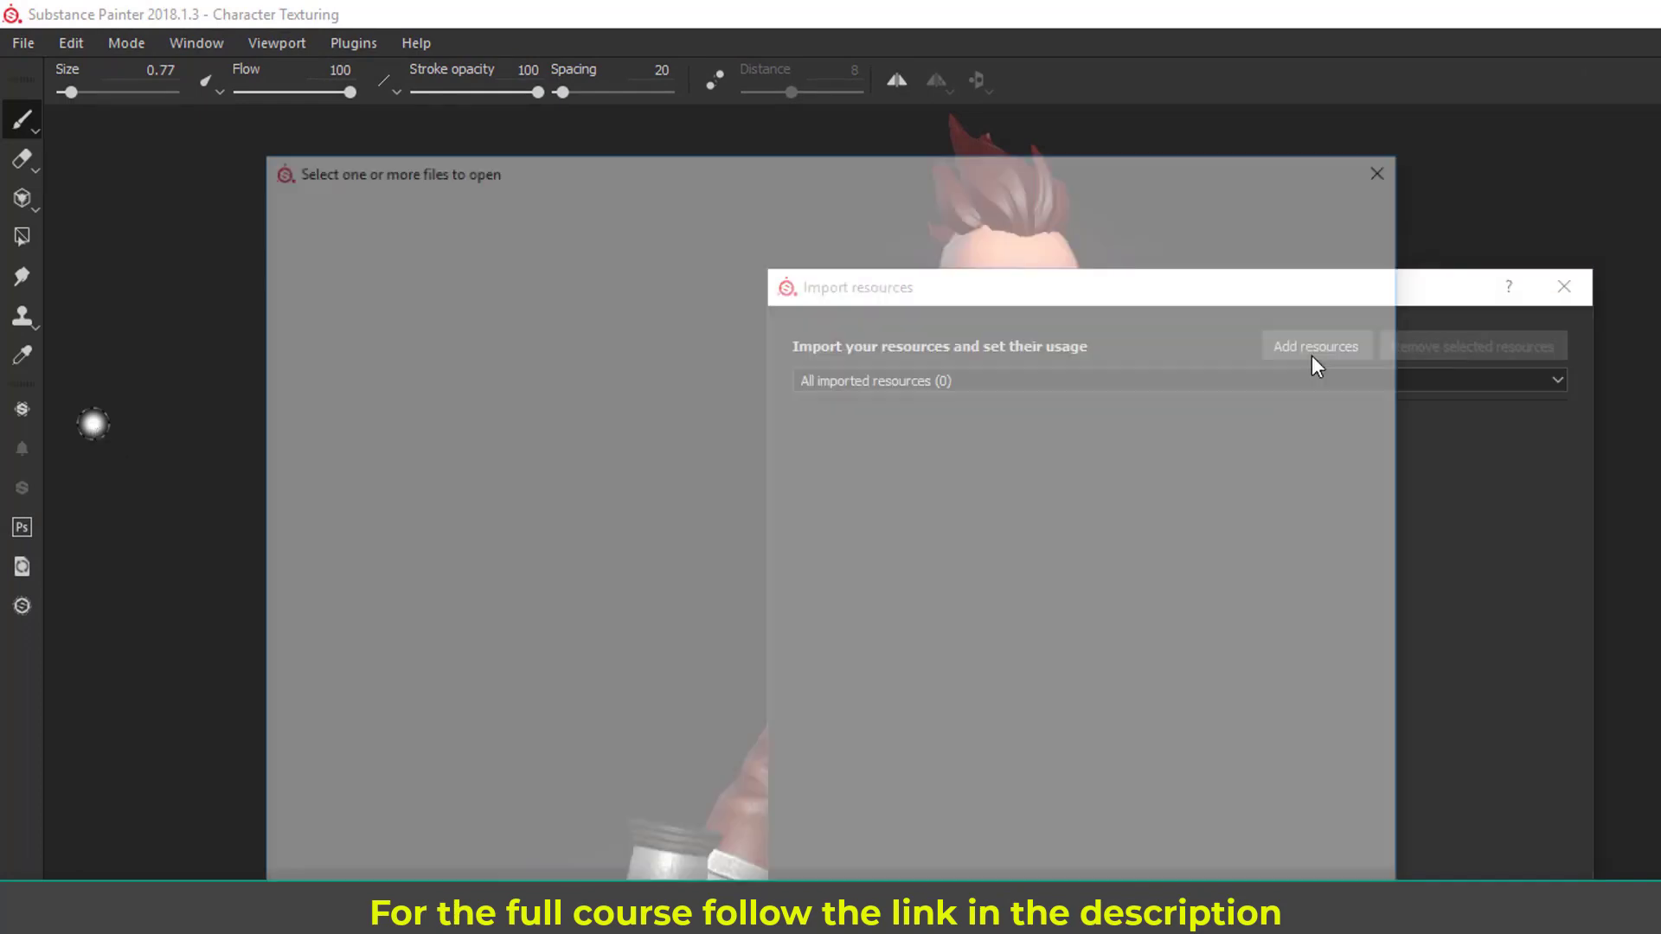
pyautogui.moveTo(756, 166); pyautogui.dragTo(800, 168)
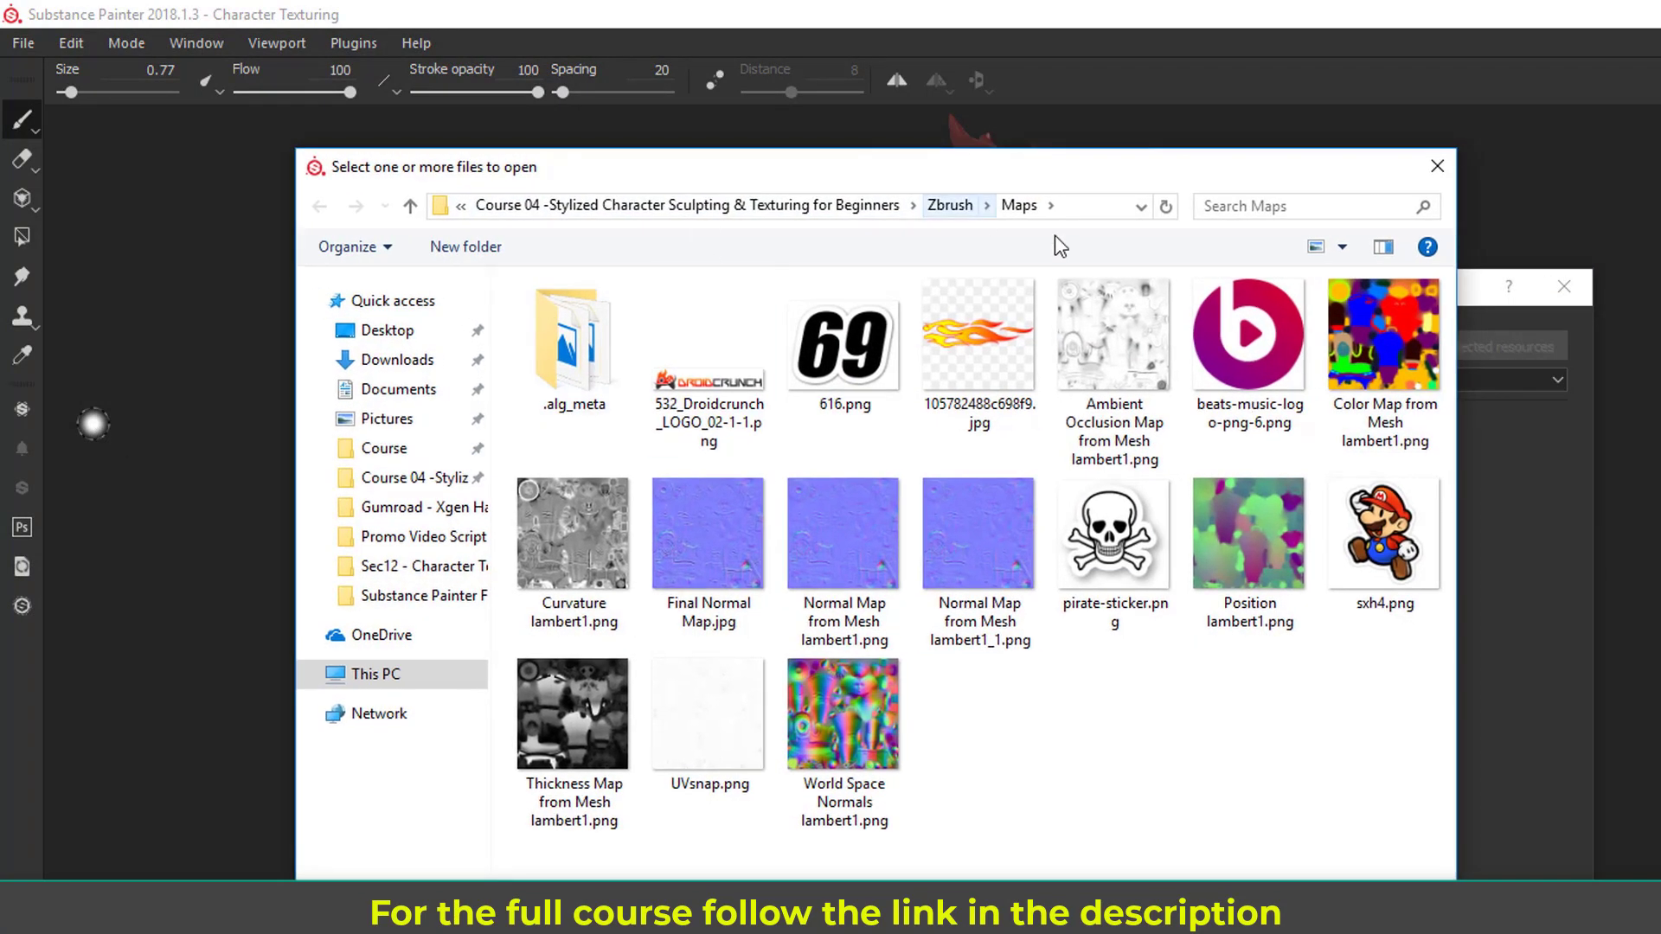
pyautogui.click(716, 374)
pyautogui.keyDown('ctrl'); pyautogui.click(865, 372); pyautogui.keyUp('ctrl')
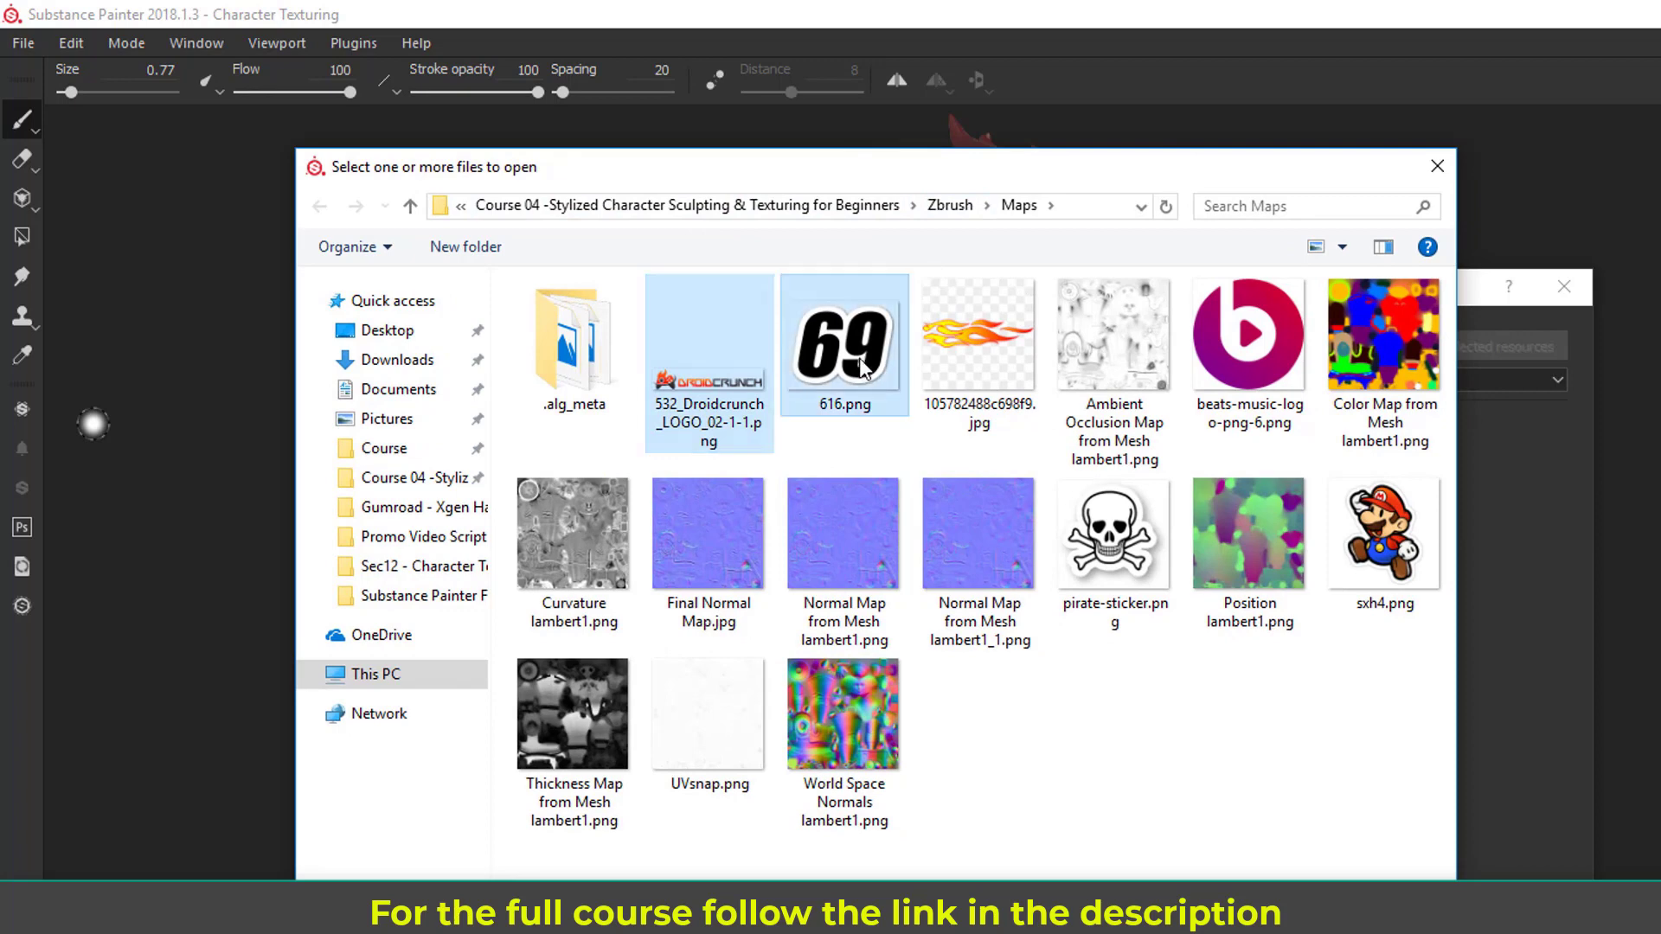
pyautogui.keyDown('ctrl'); pyautogui.click(969, 380); pyautogui.keyUp('ctrl')
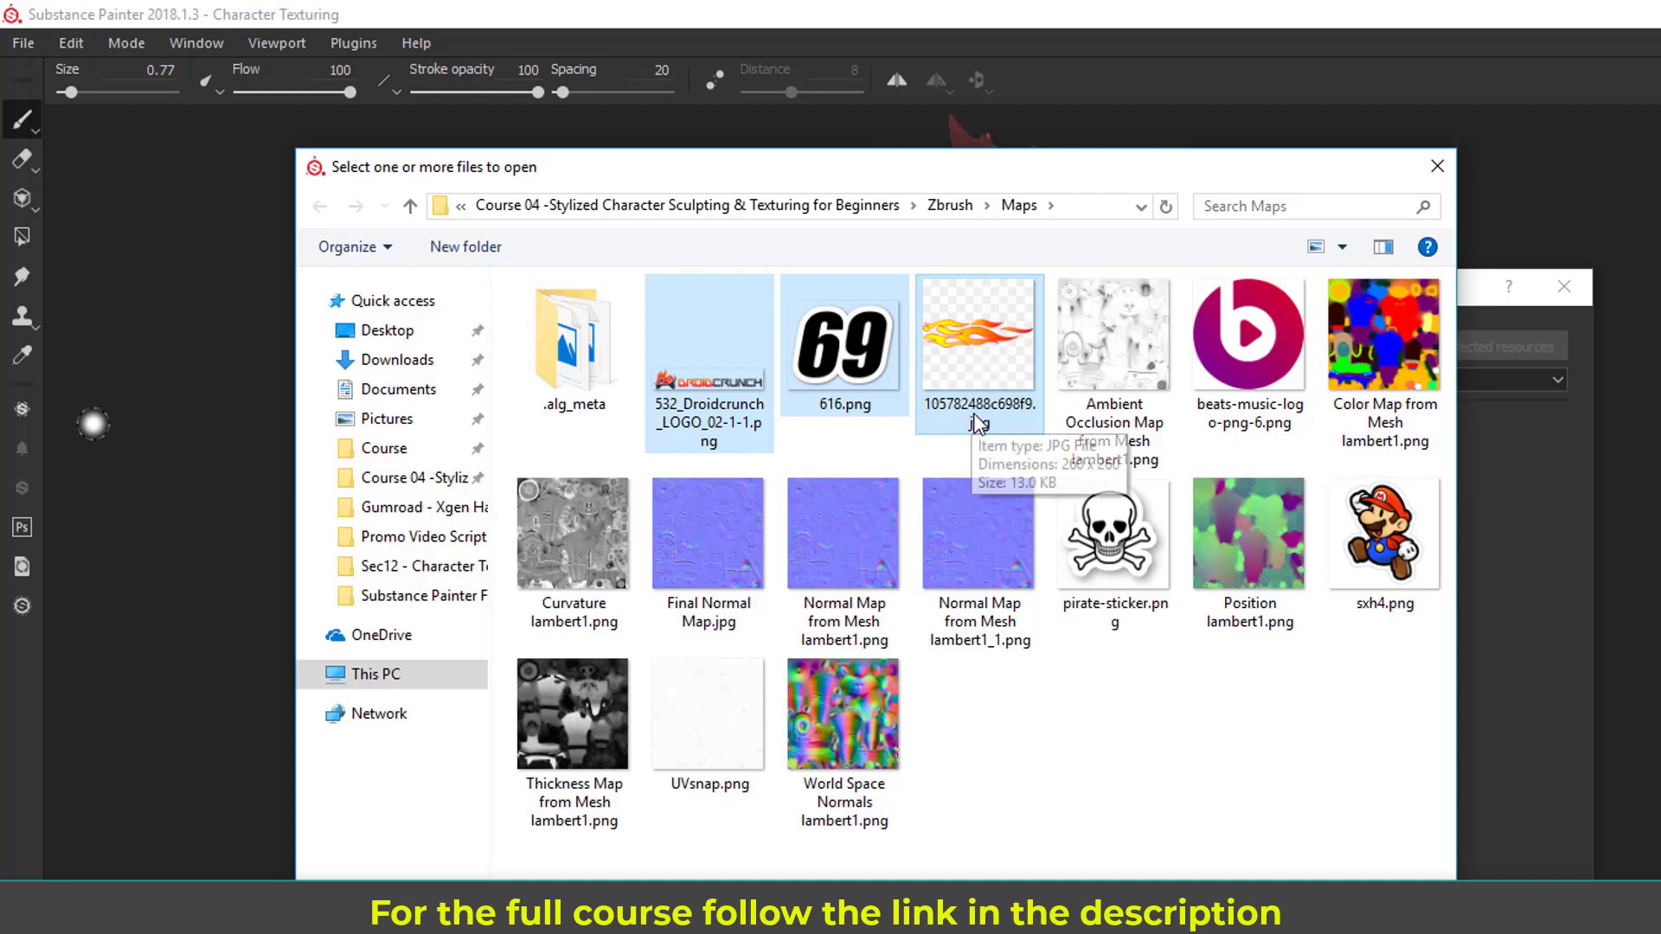
pyautogui.keyDown('ctrl'); pyautogui.click(1255, 363); pyautogui.keyUp('ctrl')
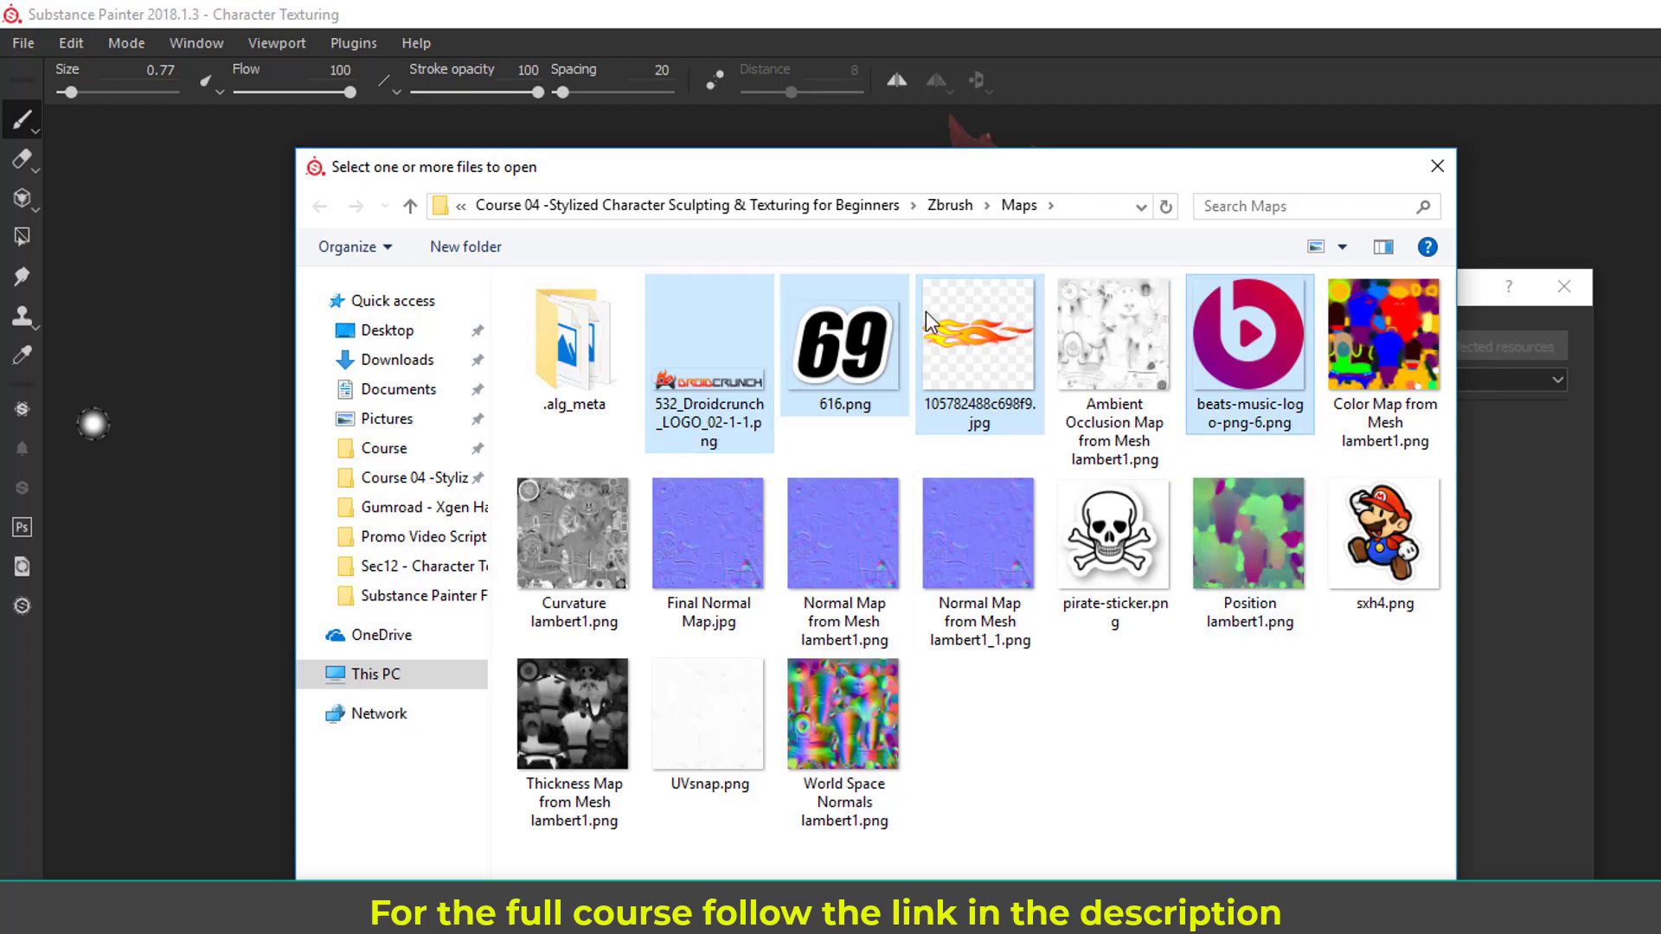
pyautogui.keyDown('ctrl'); pyautogui.click(1406, 558); pyautogui.keyUp('ctrl')
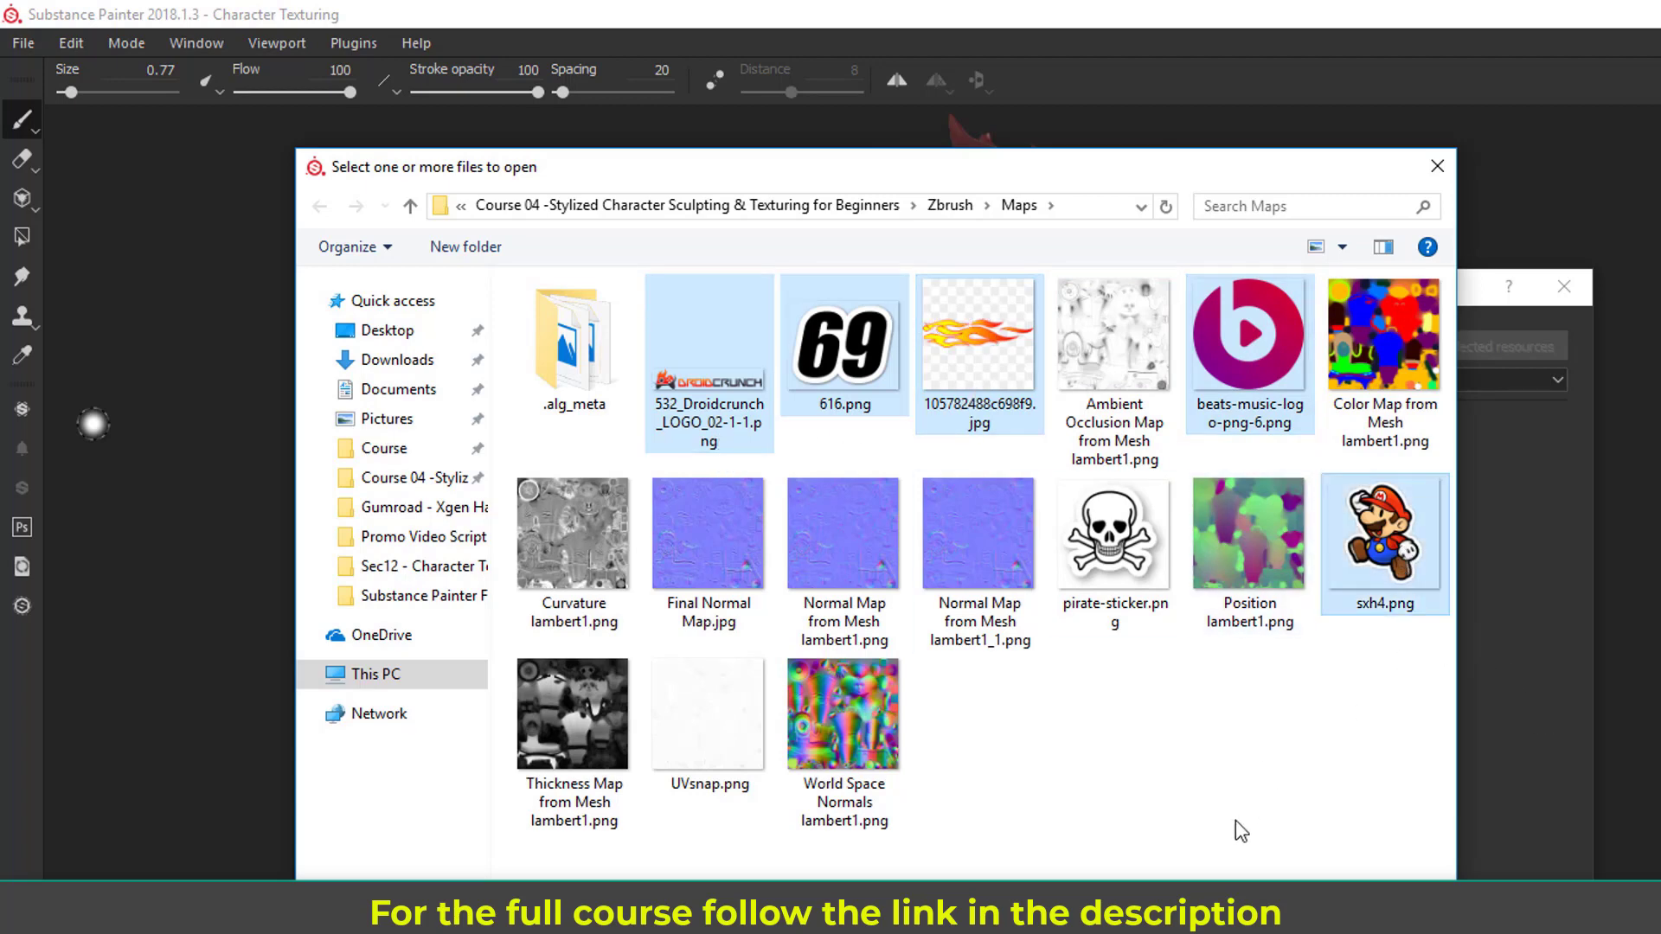
pyautogui.keyDown('ctrl'); pyautogui.click(1112, 536); pyautogui.keyUp('ctrl')
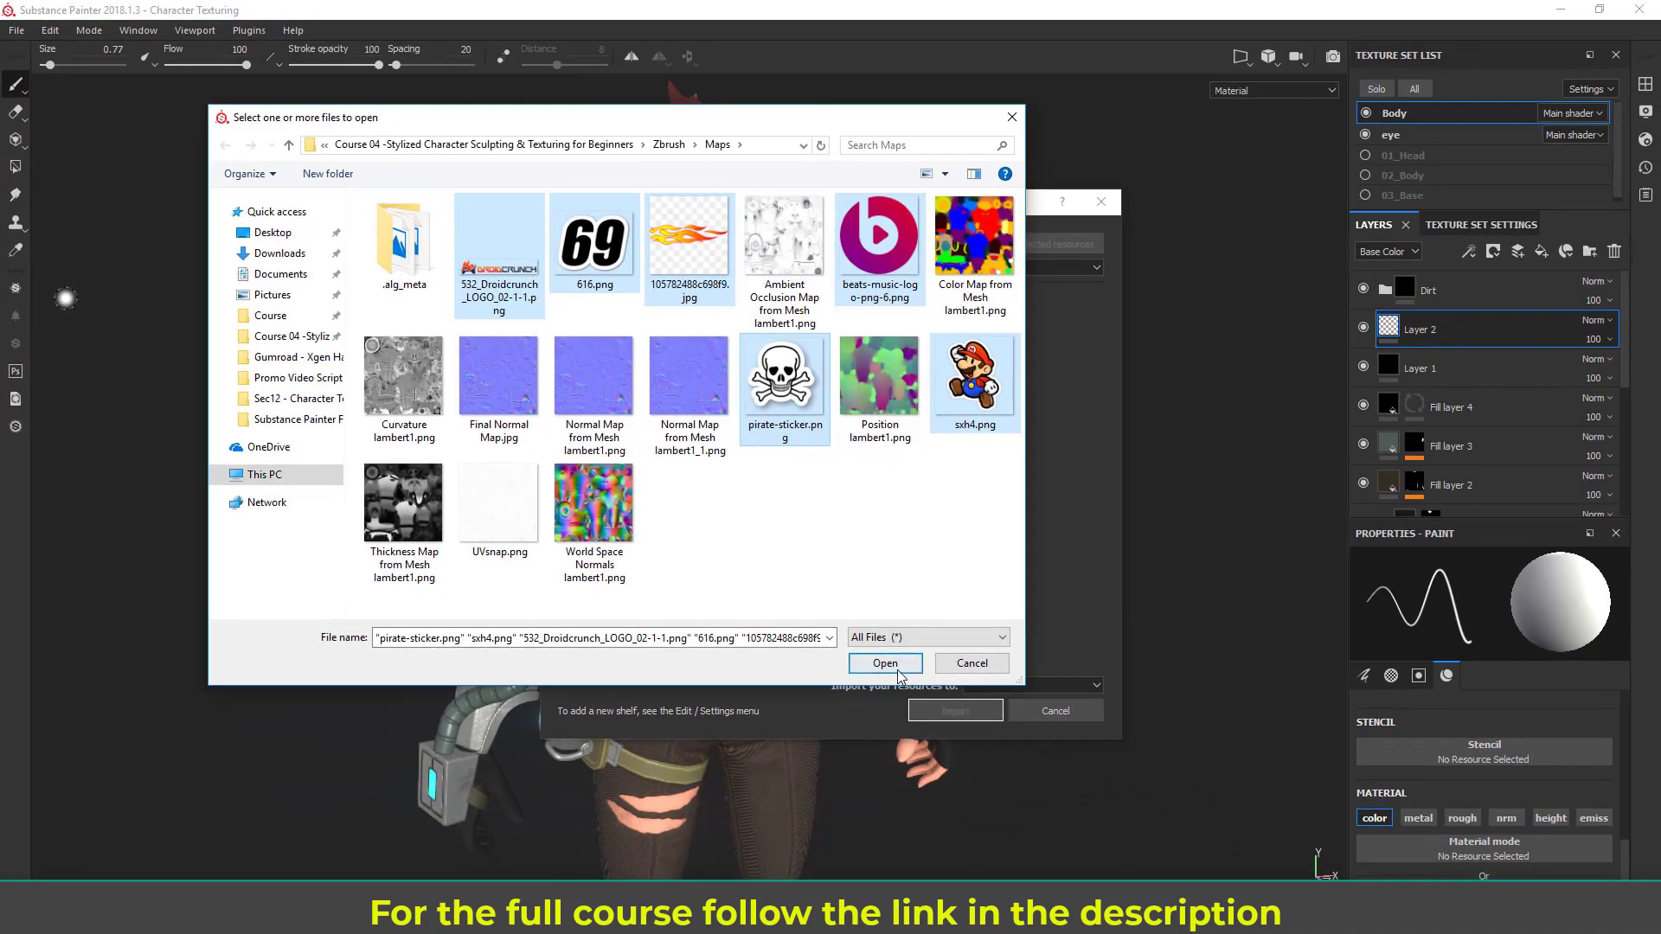
pyautogui.click(906, 678)
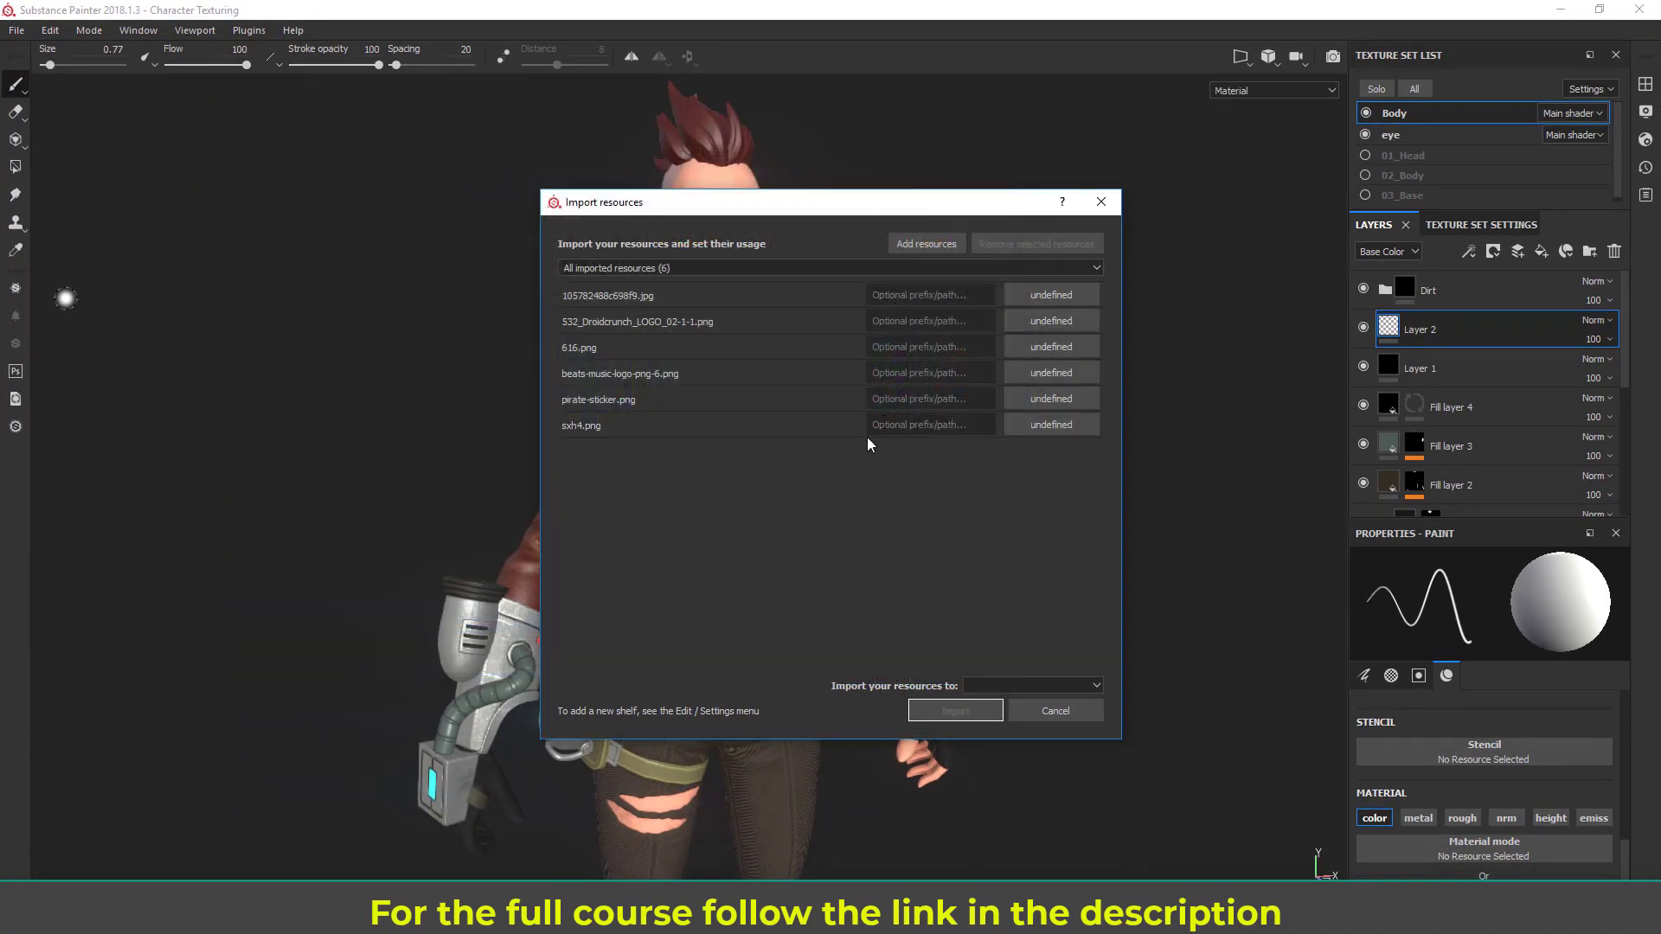
# Step: Set the usage of all six images in the resource import list to texture
pyautogui.click(1051, 305)
pyautogui.click(1088, 366)
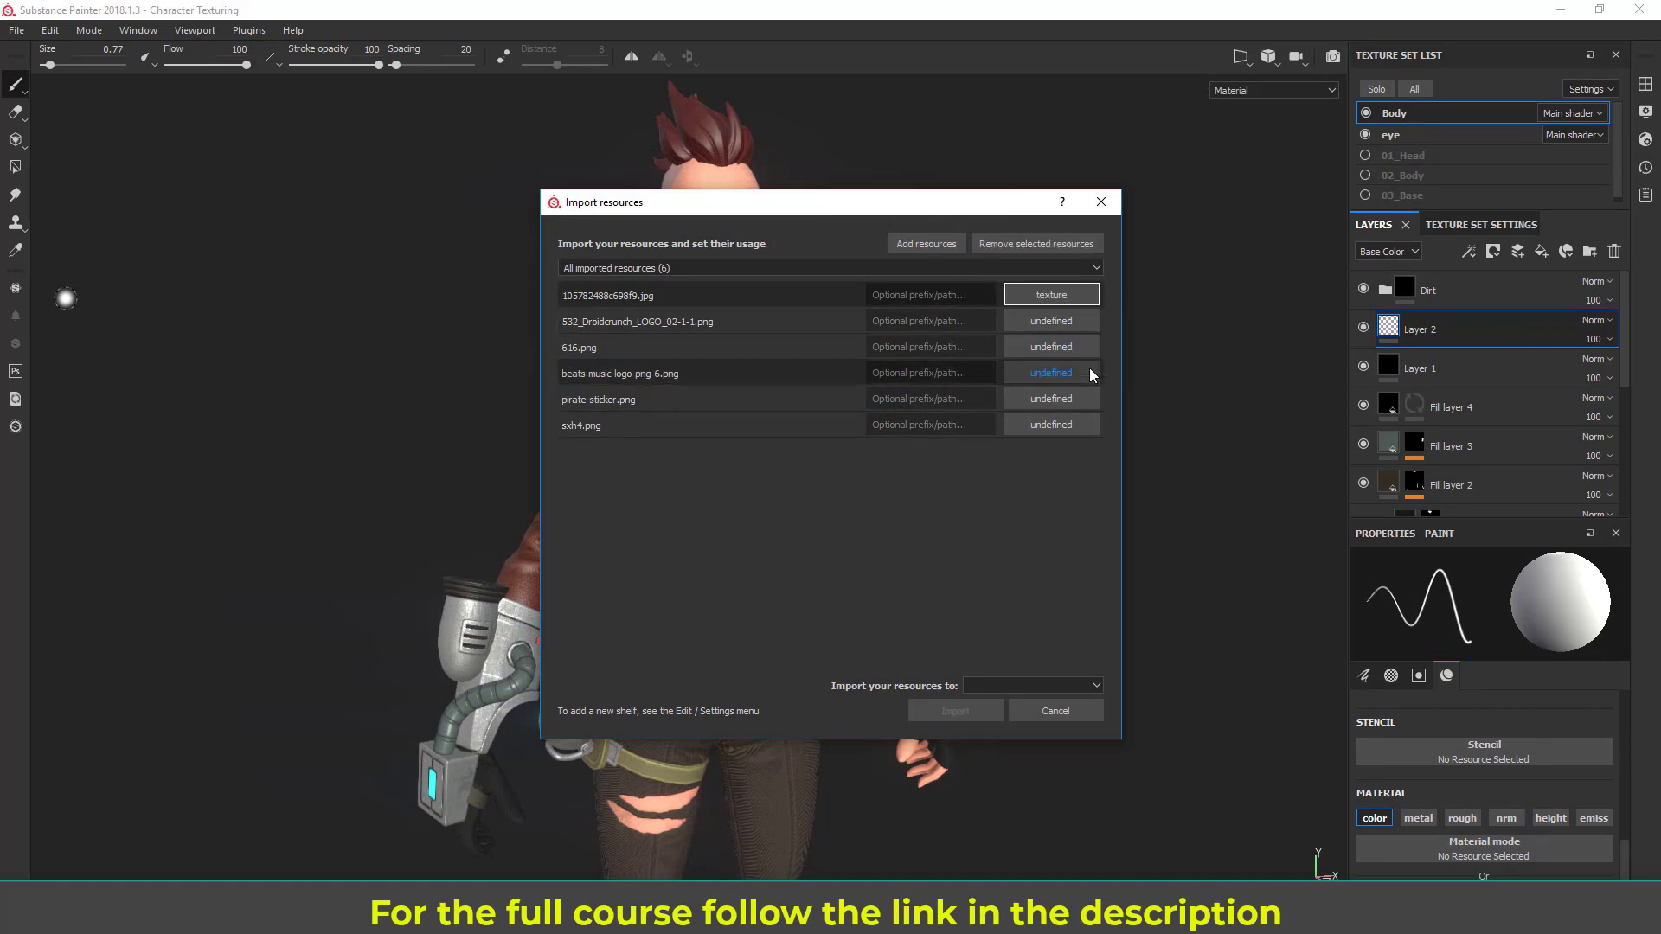
pyautogui.click(1048, 322)
pyautogui.click(1081, 395)
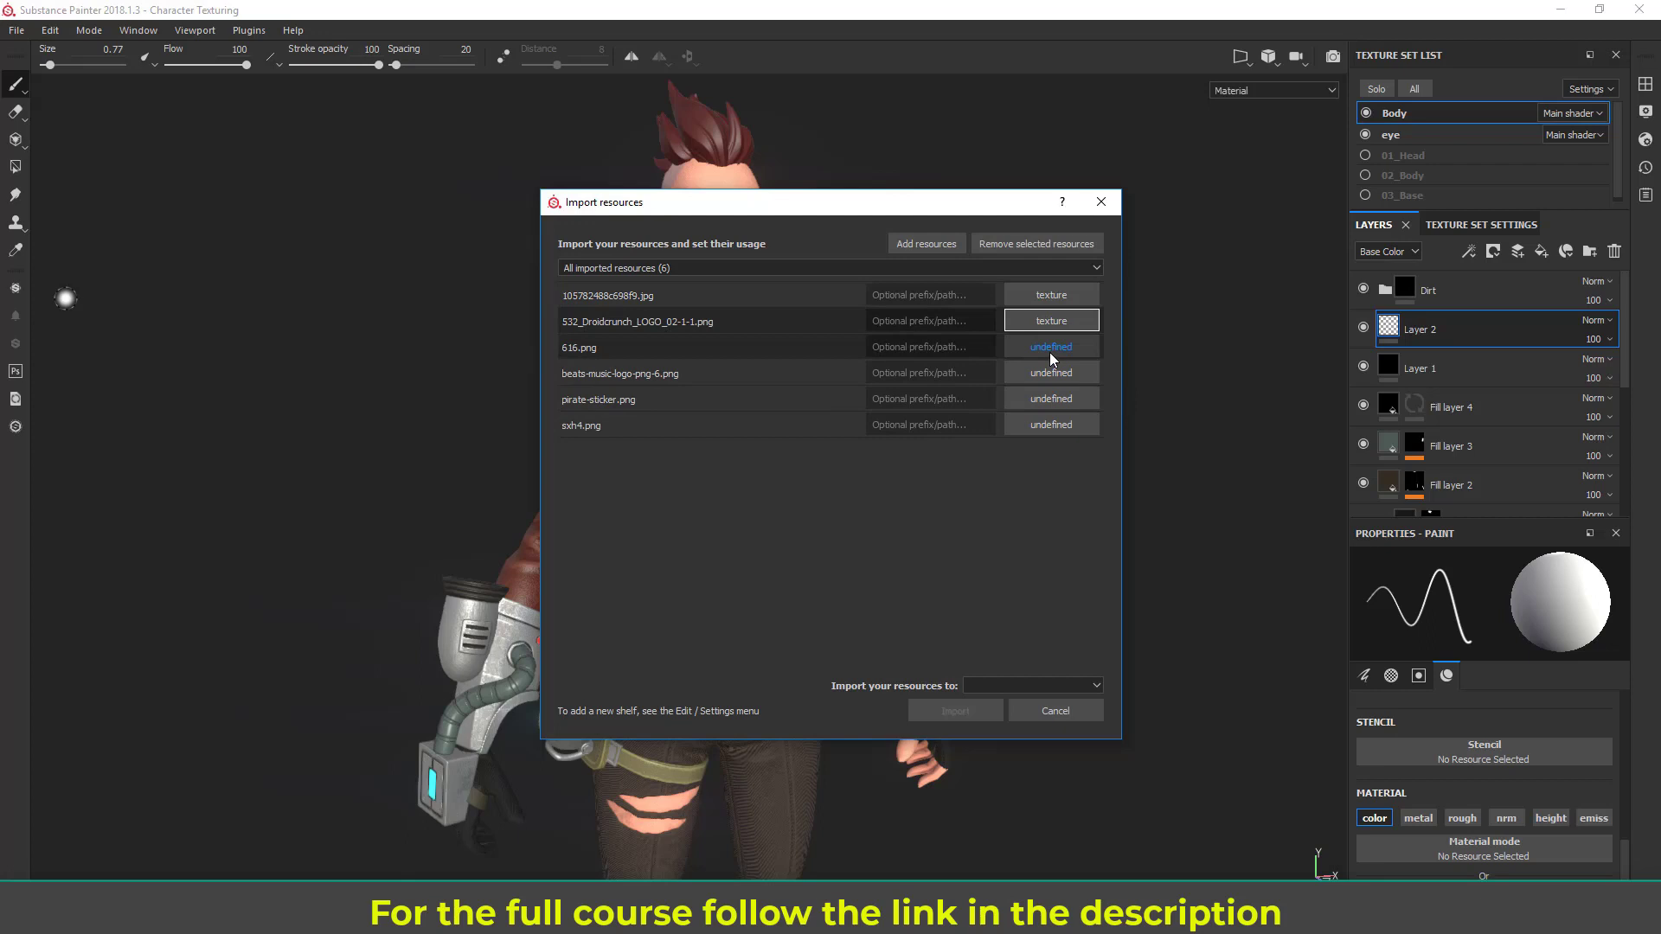
pyautogui.click(1051, 348)
pyautogui.click(1092, 412)
pyautogui.click(1057, 373)
pyautogui.click(1107, 439)
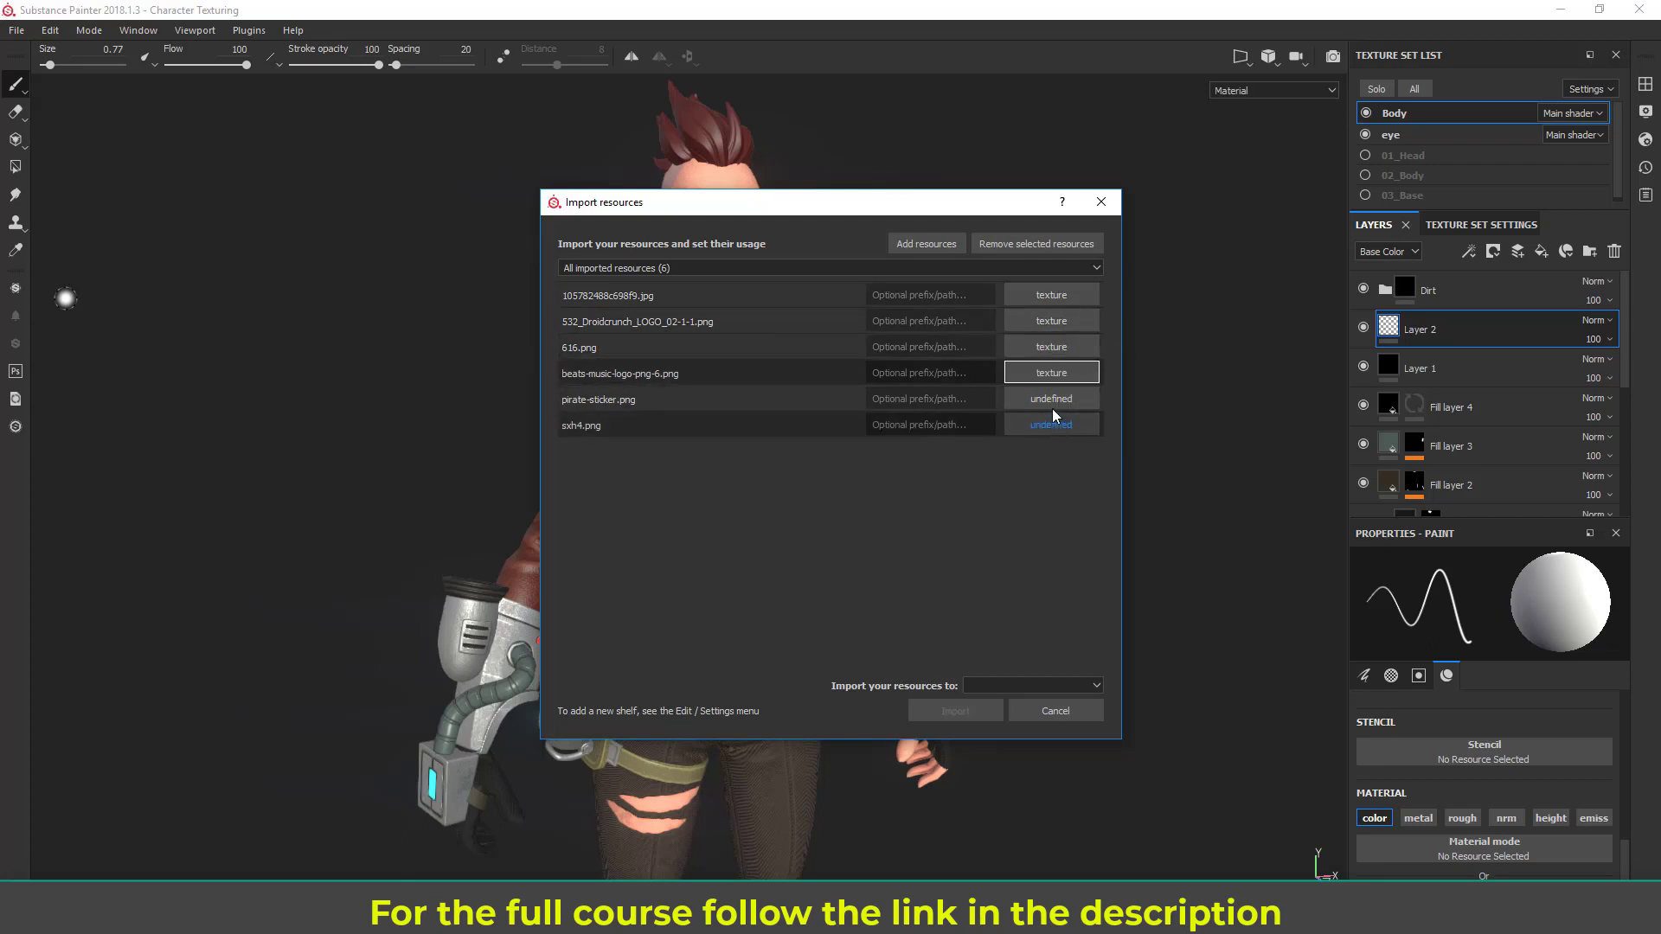
pyautogui.click(1051, 398)
pyautogui.click(1092, 462)
pyautogui.click(1051, 424)
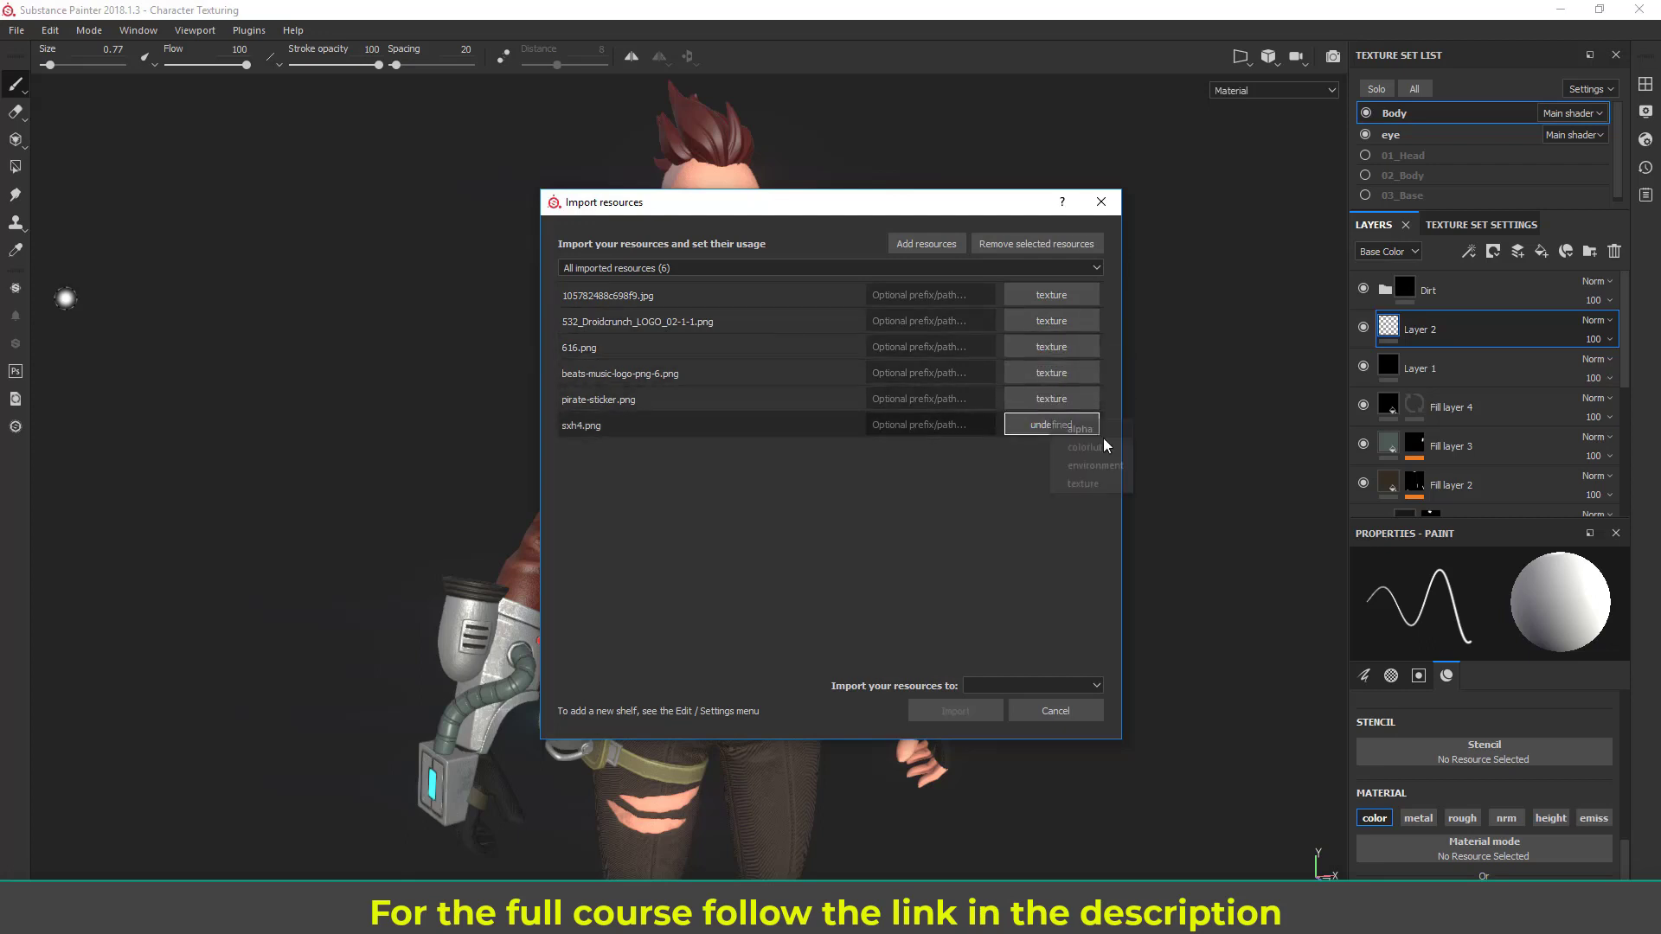
pyautogui.click(1085, 484)
# Step: Import the six textures into the project 'Character Texturing' and check them in the shelf
pyautogui.click(1003, 688)
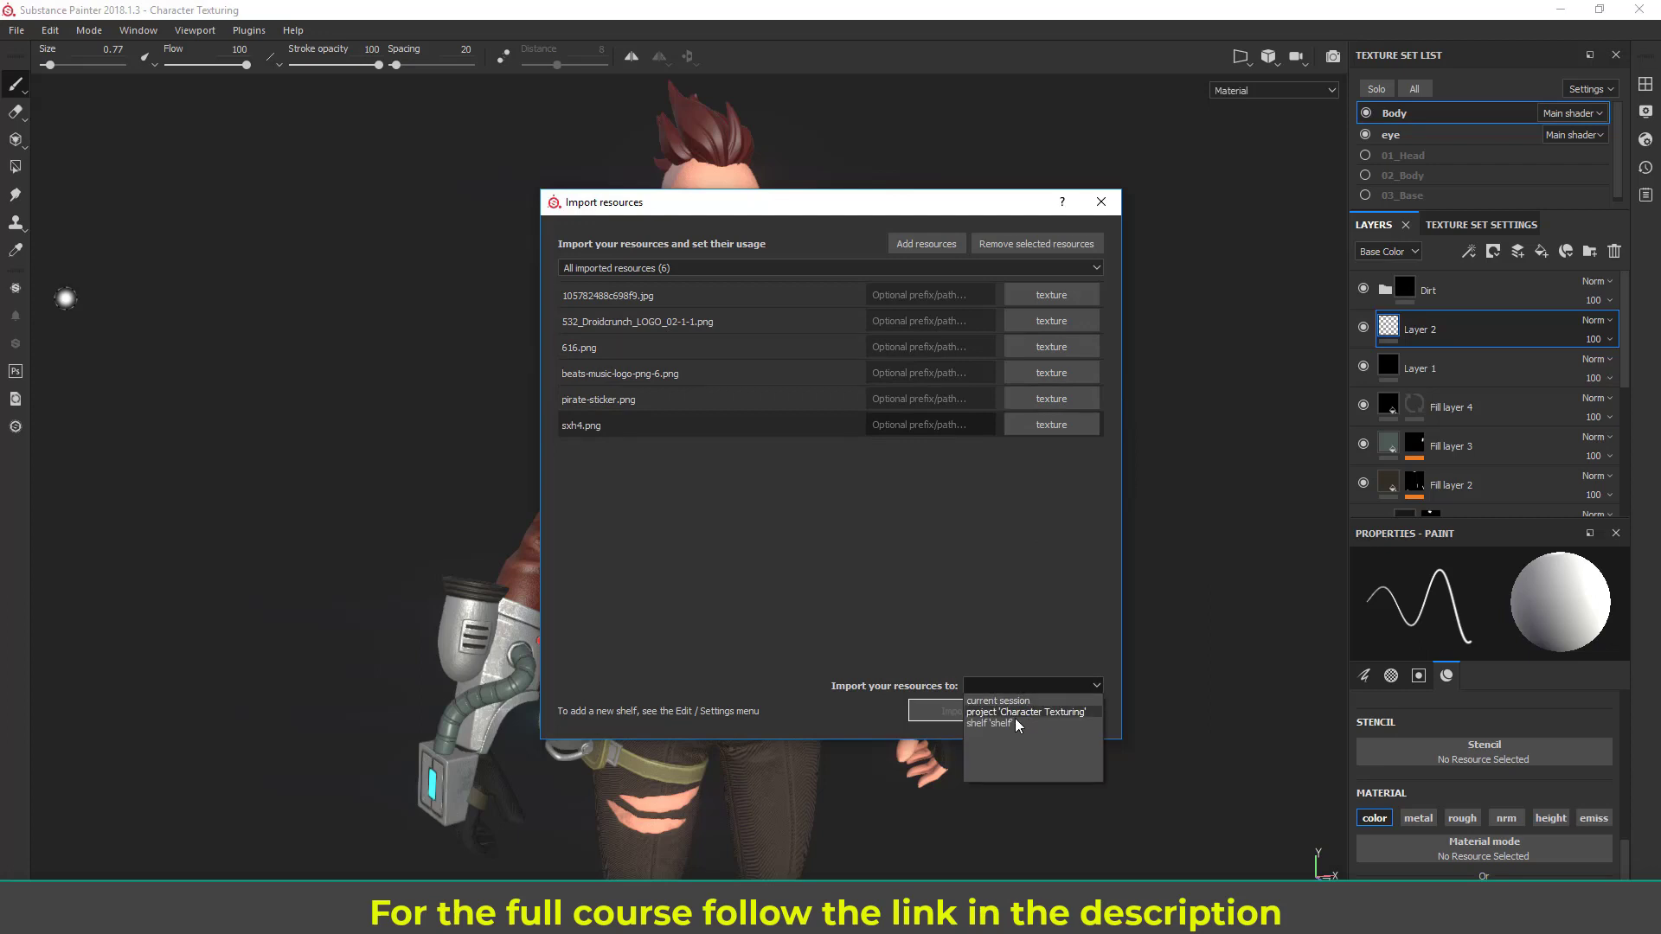
pyautogui.click(1015, 710)
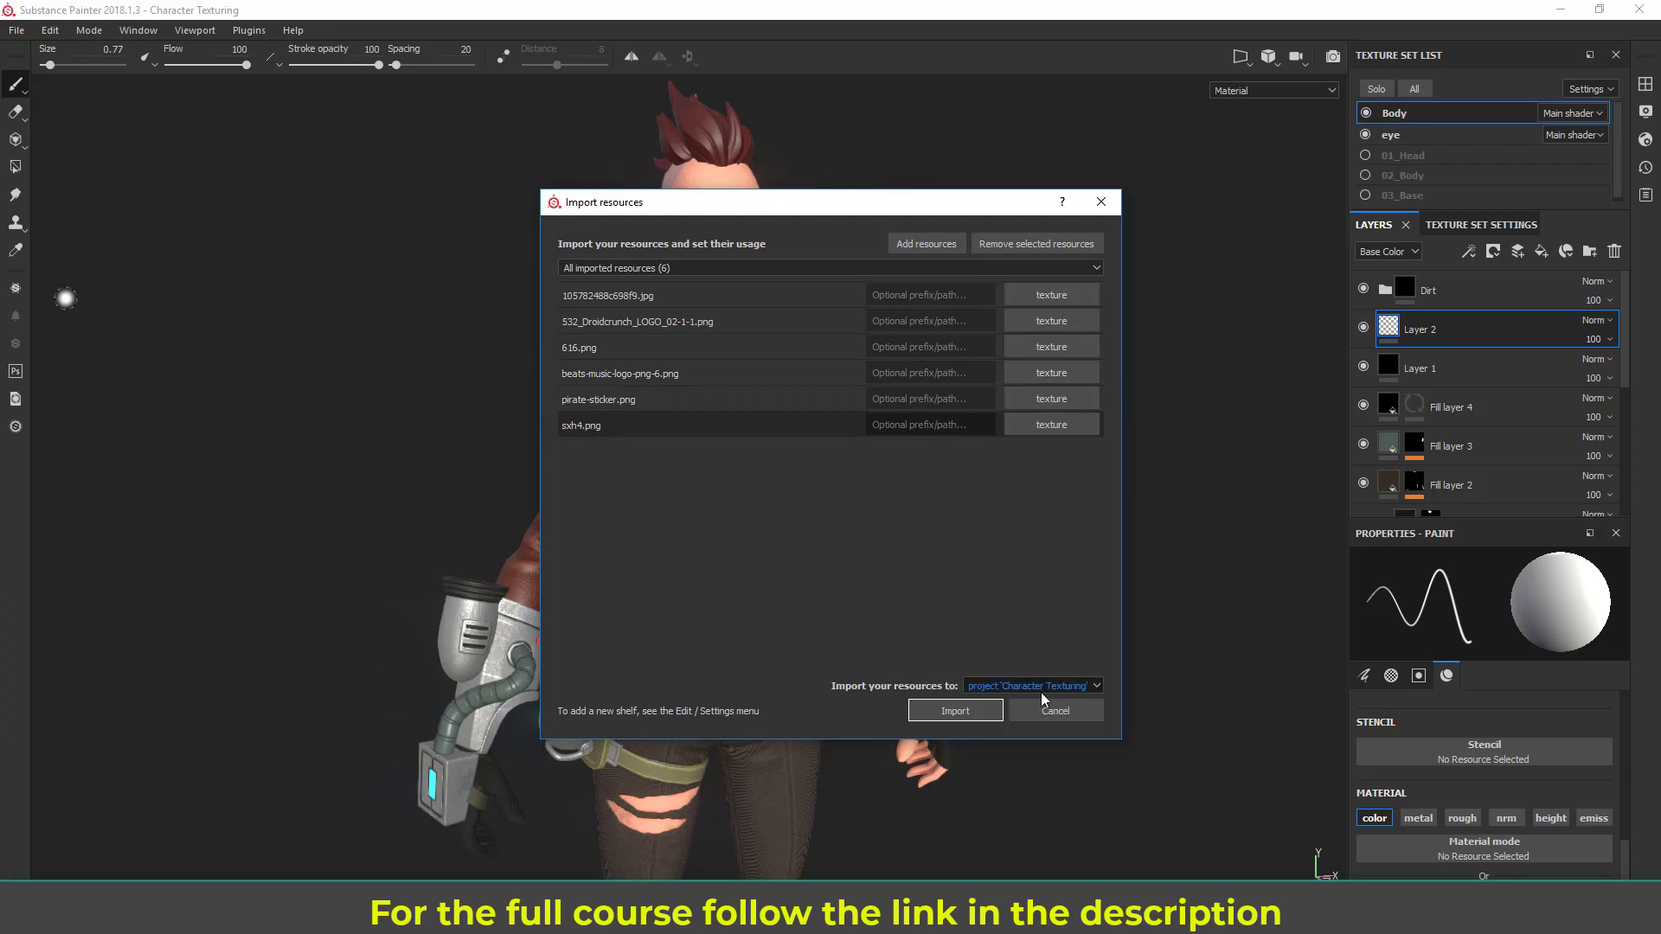
pyautogui.click(954, 711)
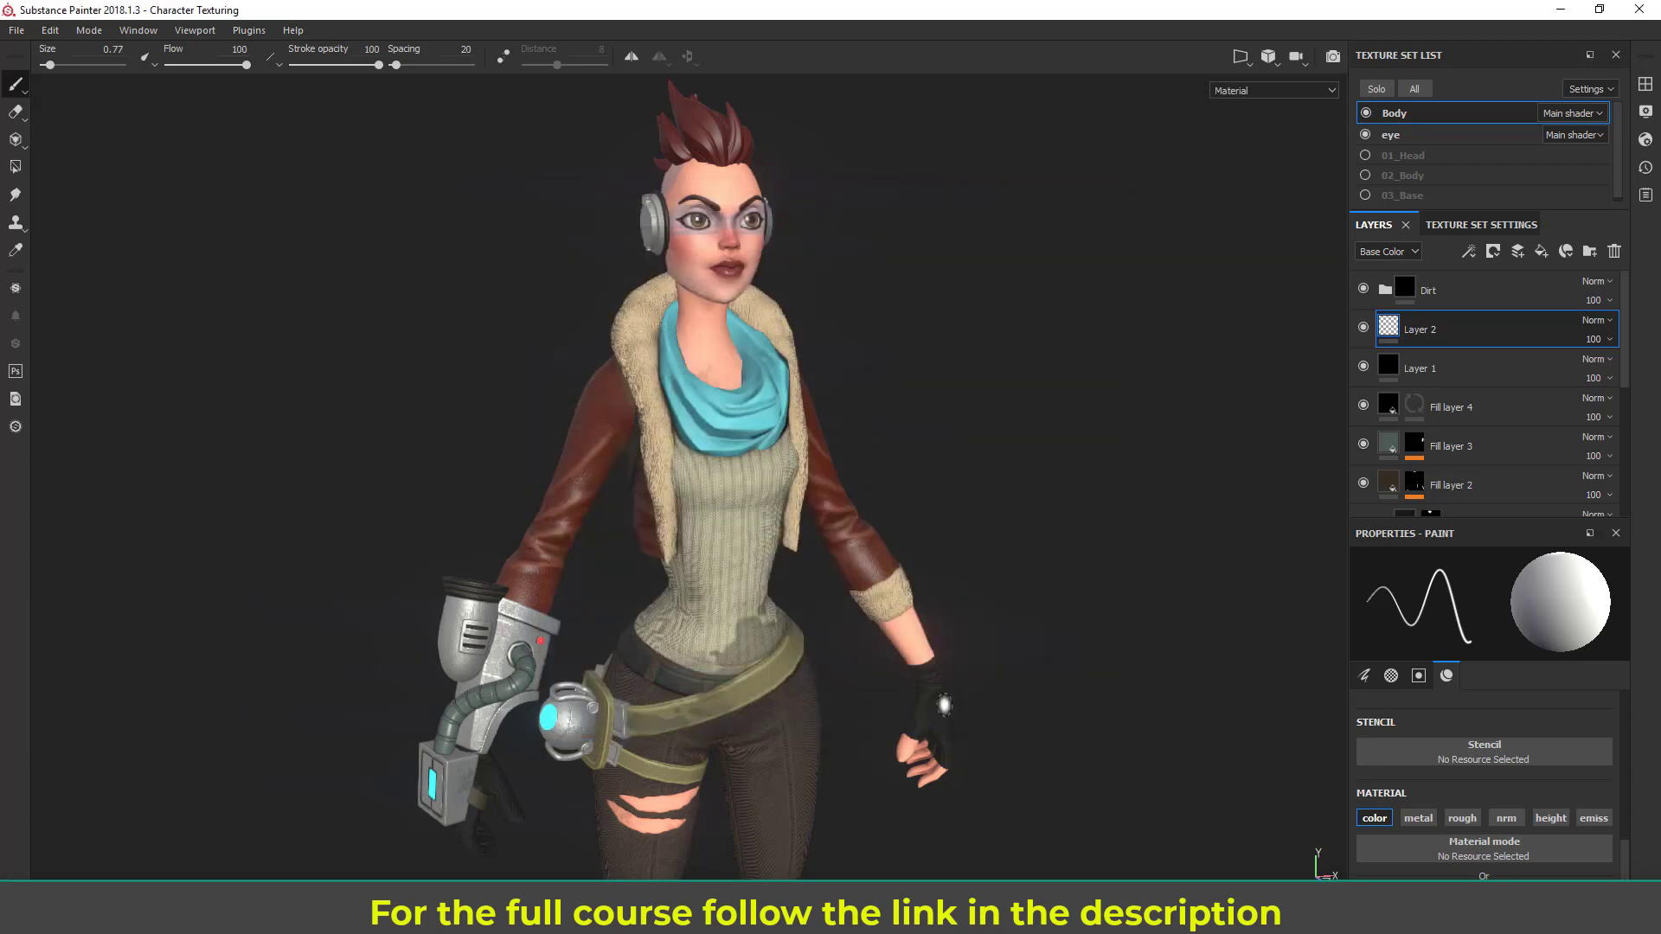
pyautogui.click(1646, 86)
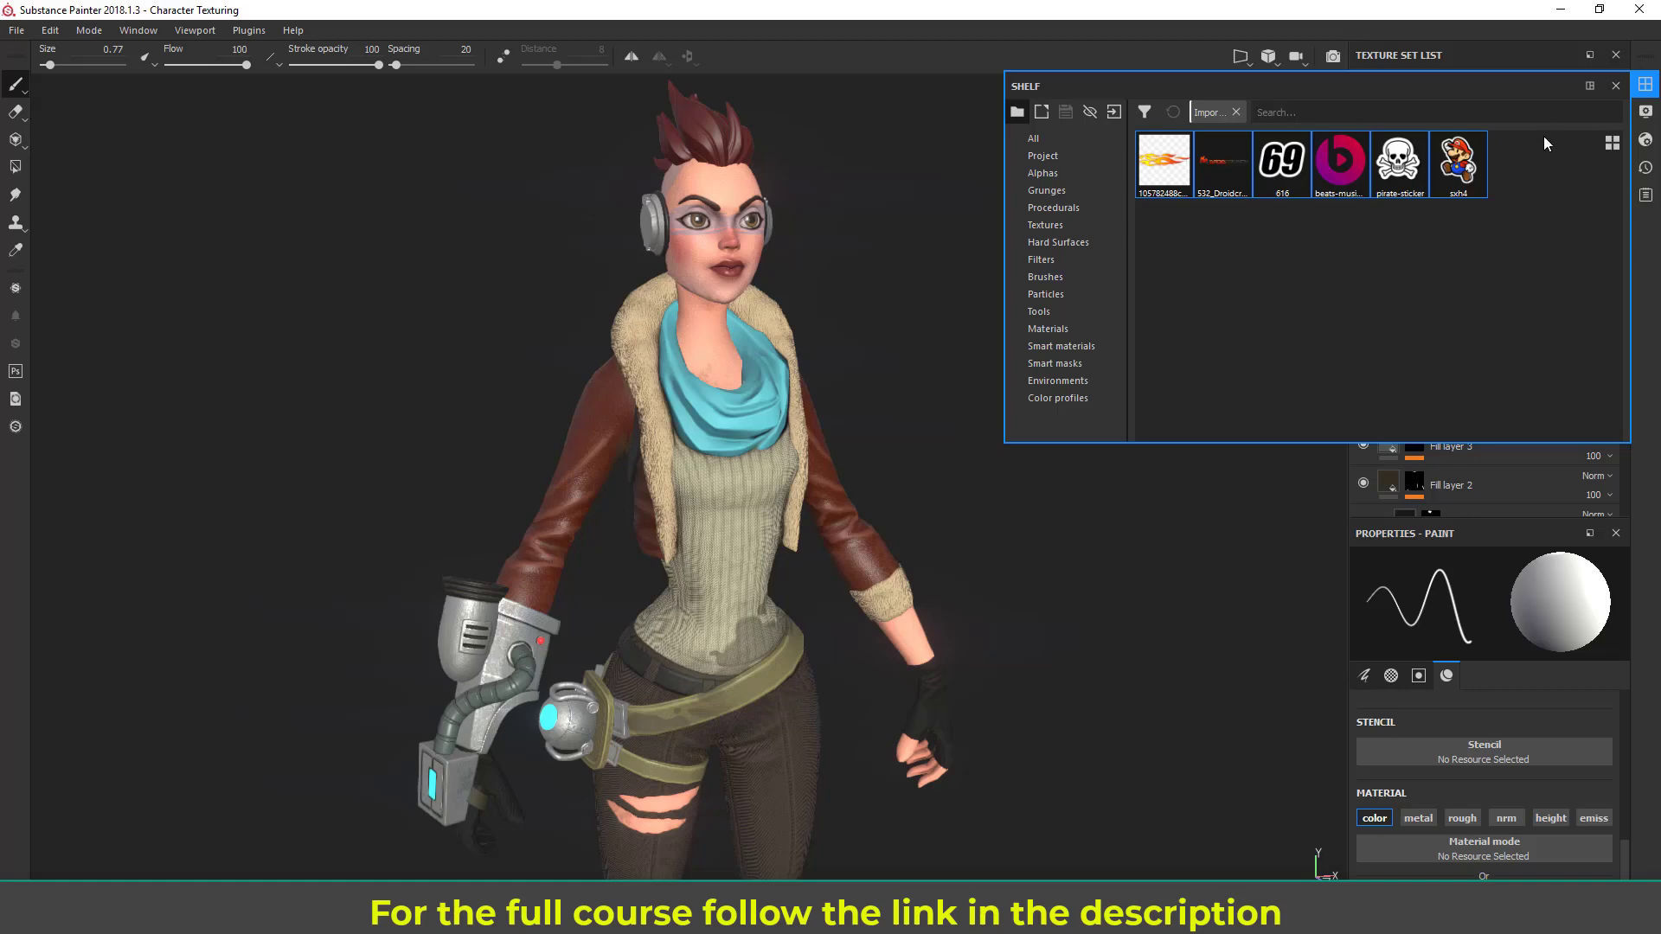
pyautogui.click(1648, 87)
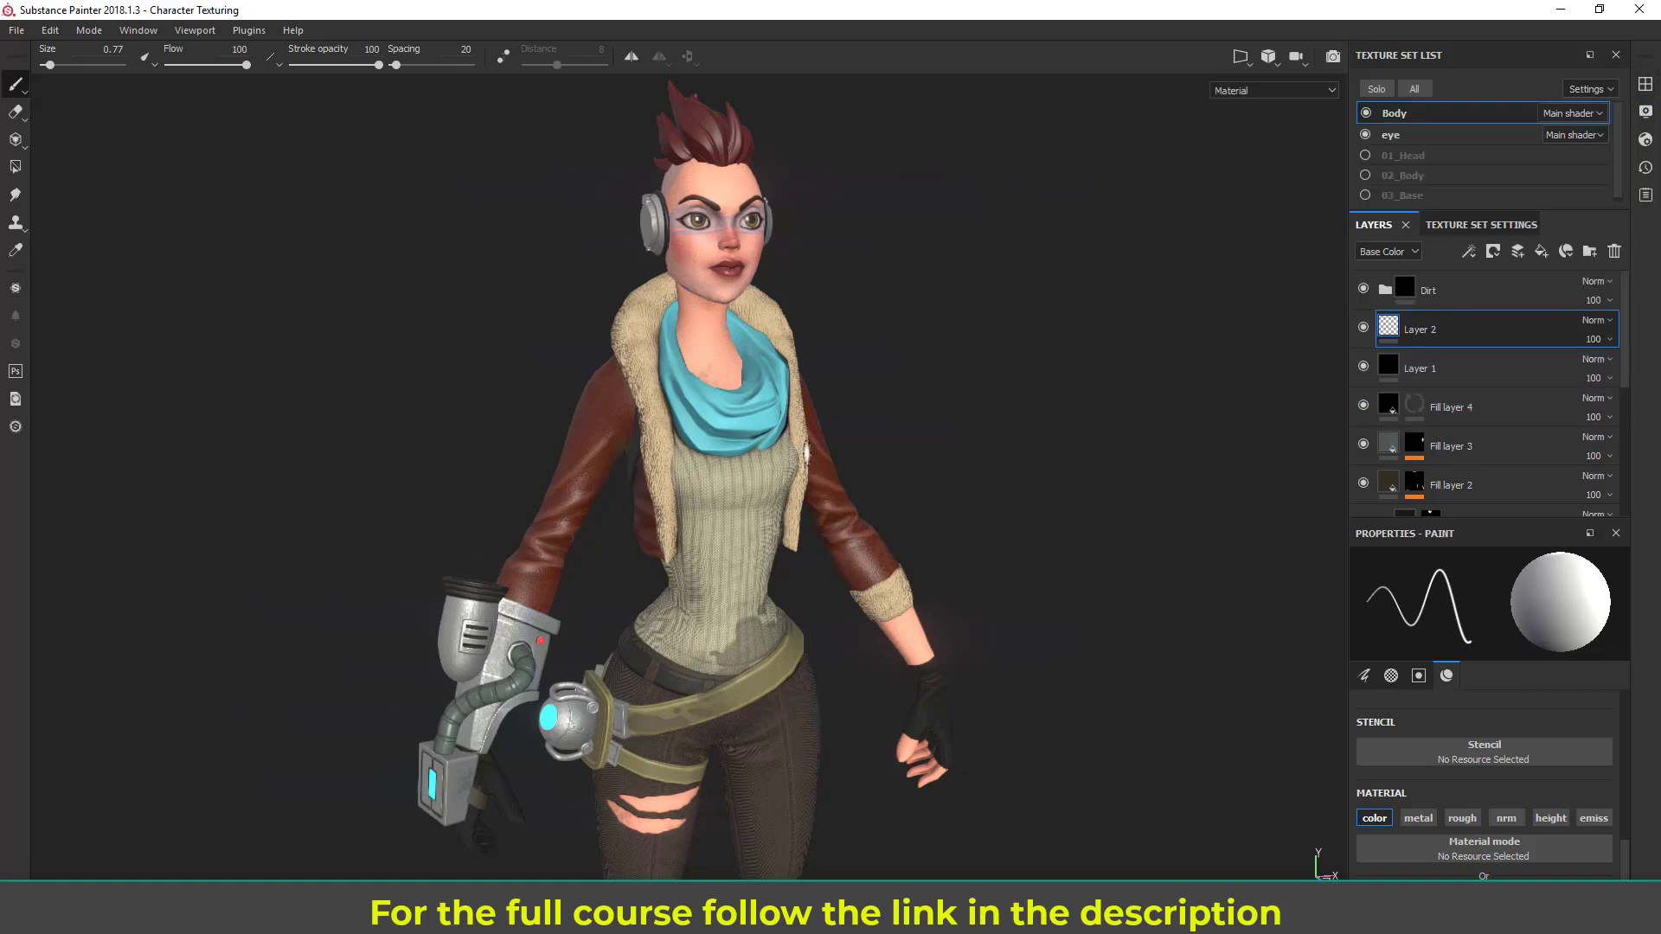
# Step: Examine the headphone on the side of the character's head and look over the imported images in the shelf
pyautogui.keyDown('alt'); pyautogui.moveTo(731, 304); pyautogui.dragTo(965, 437); pyautogui.keyUp('alt')
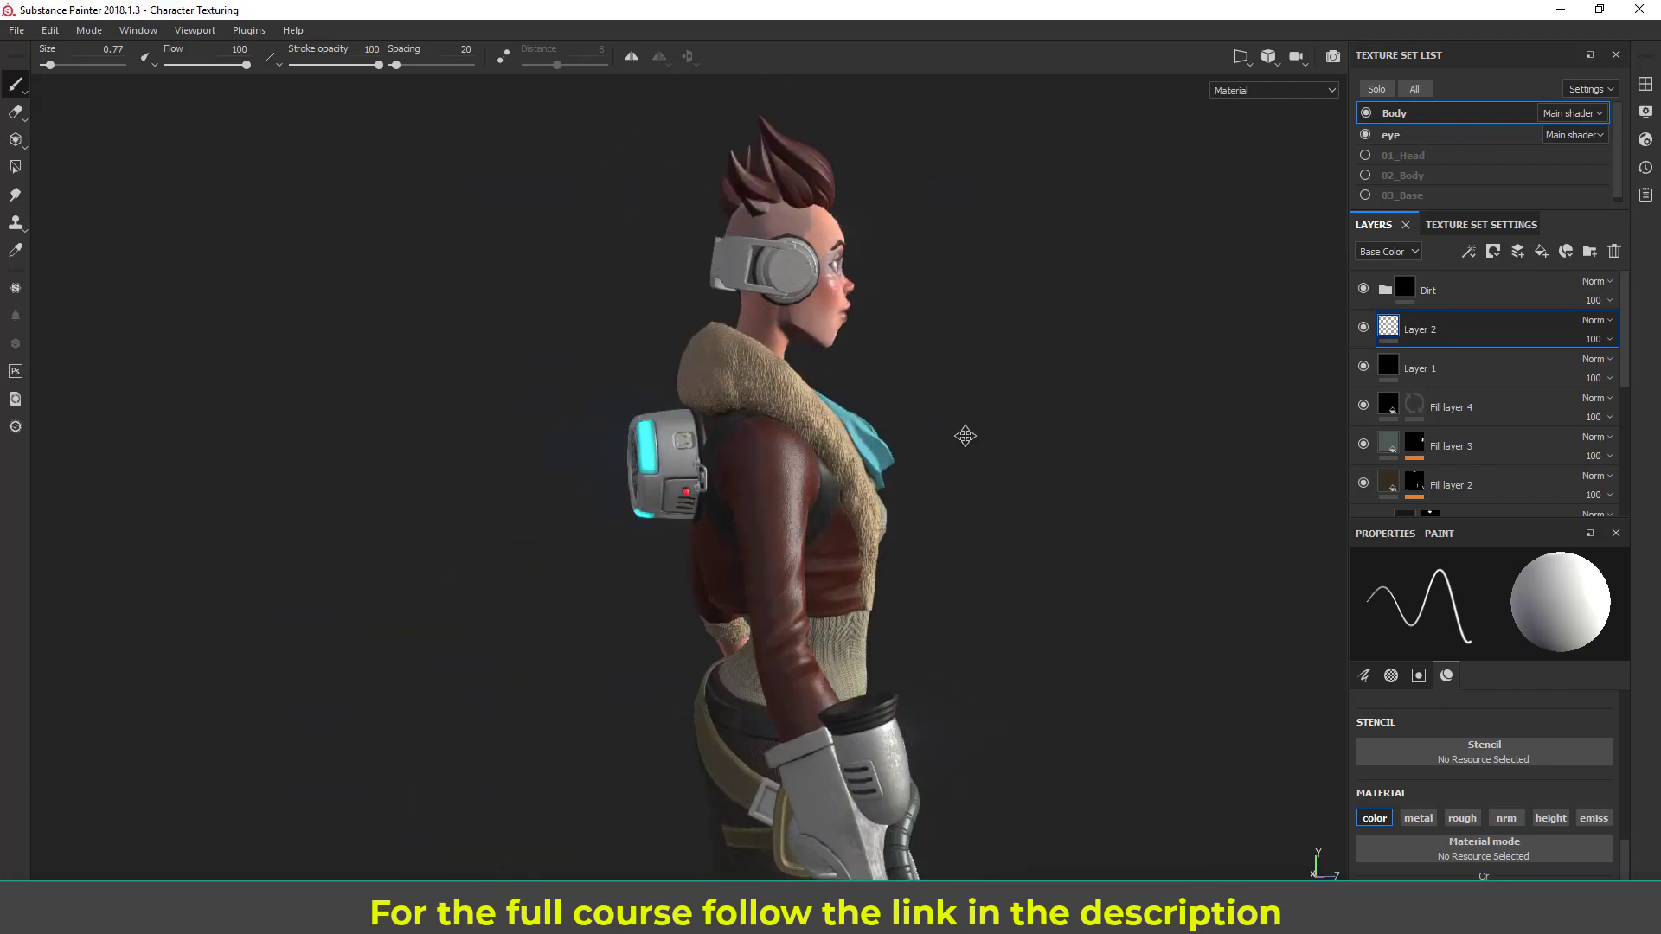
pyautogui.keyDown('alt'); pyautogui.moveTo(965, 438); pyautogui.dragTo(1091, 562, button='right'); pyautogui.keyUp('alt')
pyautogui.keyDown('alt'); pyautogui.moveTo(1092, 562); pyautogui.dragTo(1084, 518, button='middle'); pyautogui.keyUp('alt')
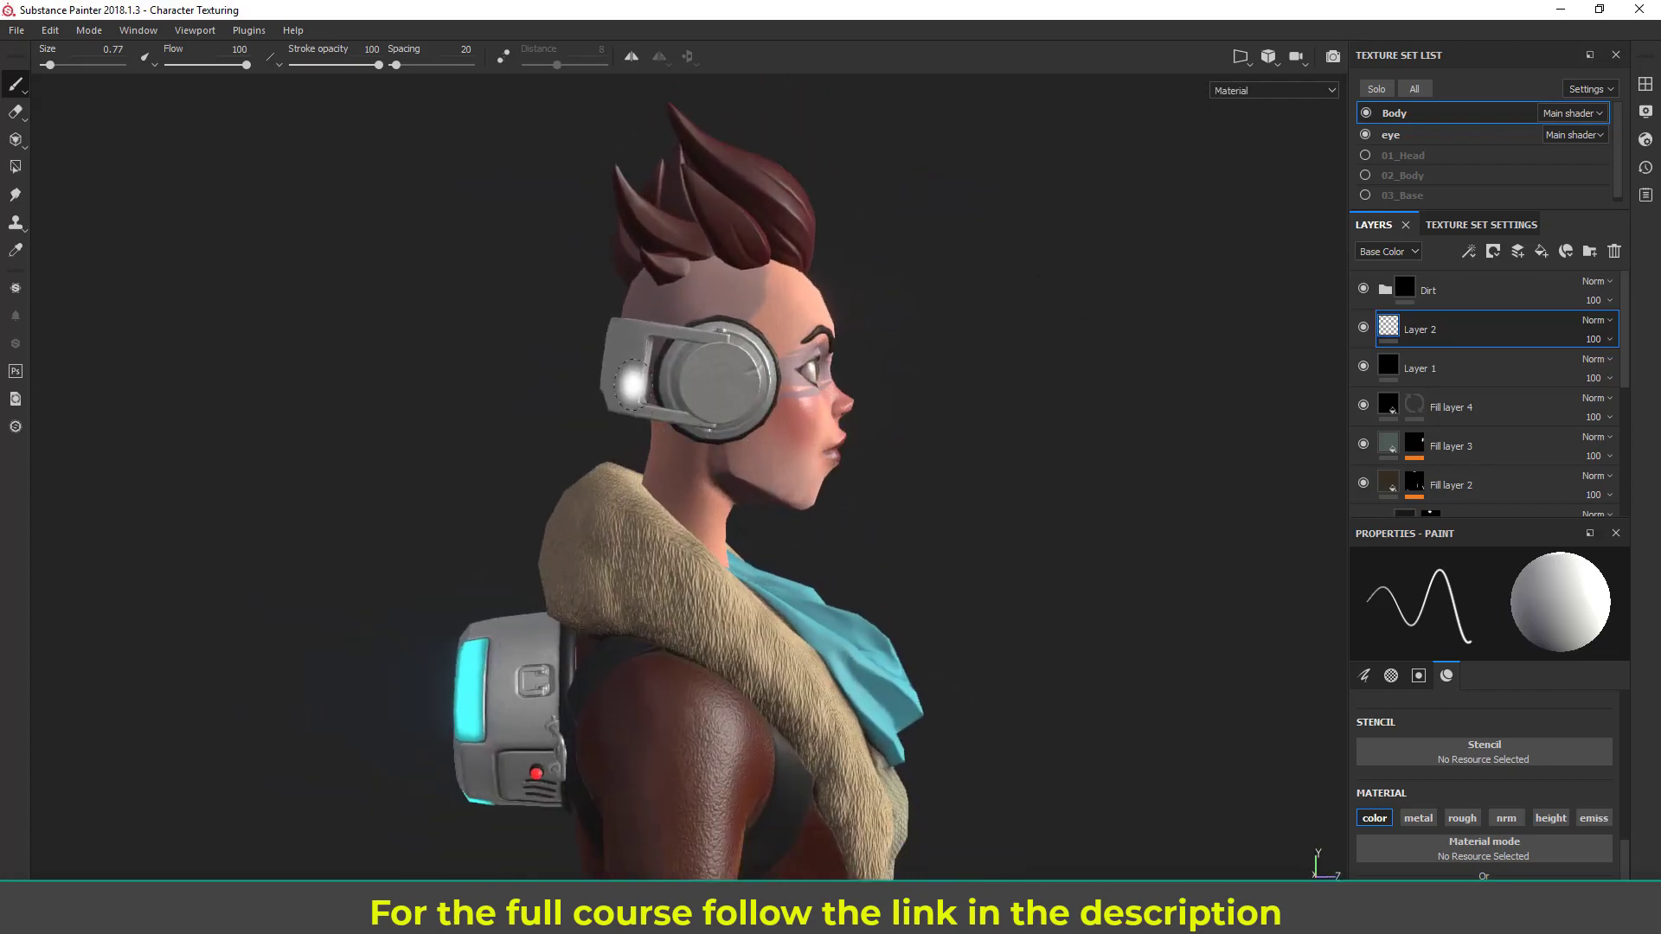
pyautogui.keyDown('alt'); pyautogui.moveTo(960, 529); pyautogui.dragTo(926, 490); pyautogui.keyUp('alt')
pyautogui.click(1646, 84)
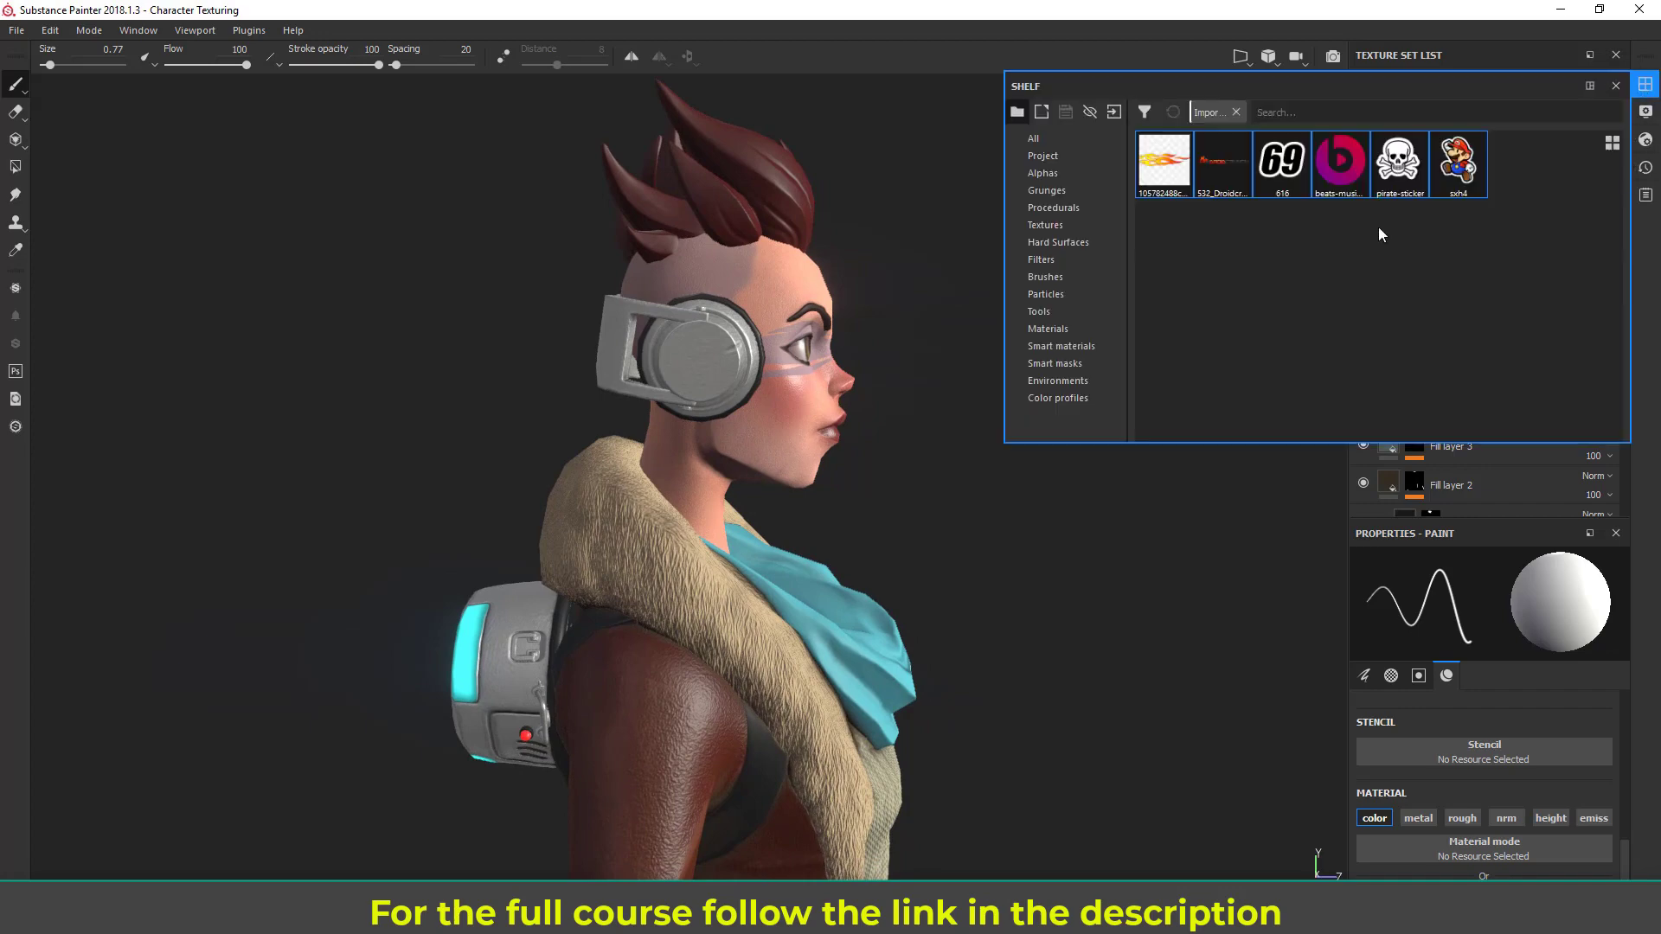
pyautogui.keyDown('alt'); pyautogui.moveTo(818, 577); pyautogui.dragTo(851, 574); pyautogui.keyUp('alt')
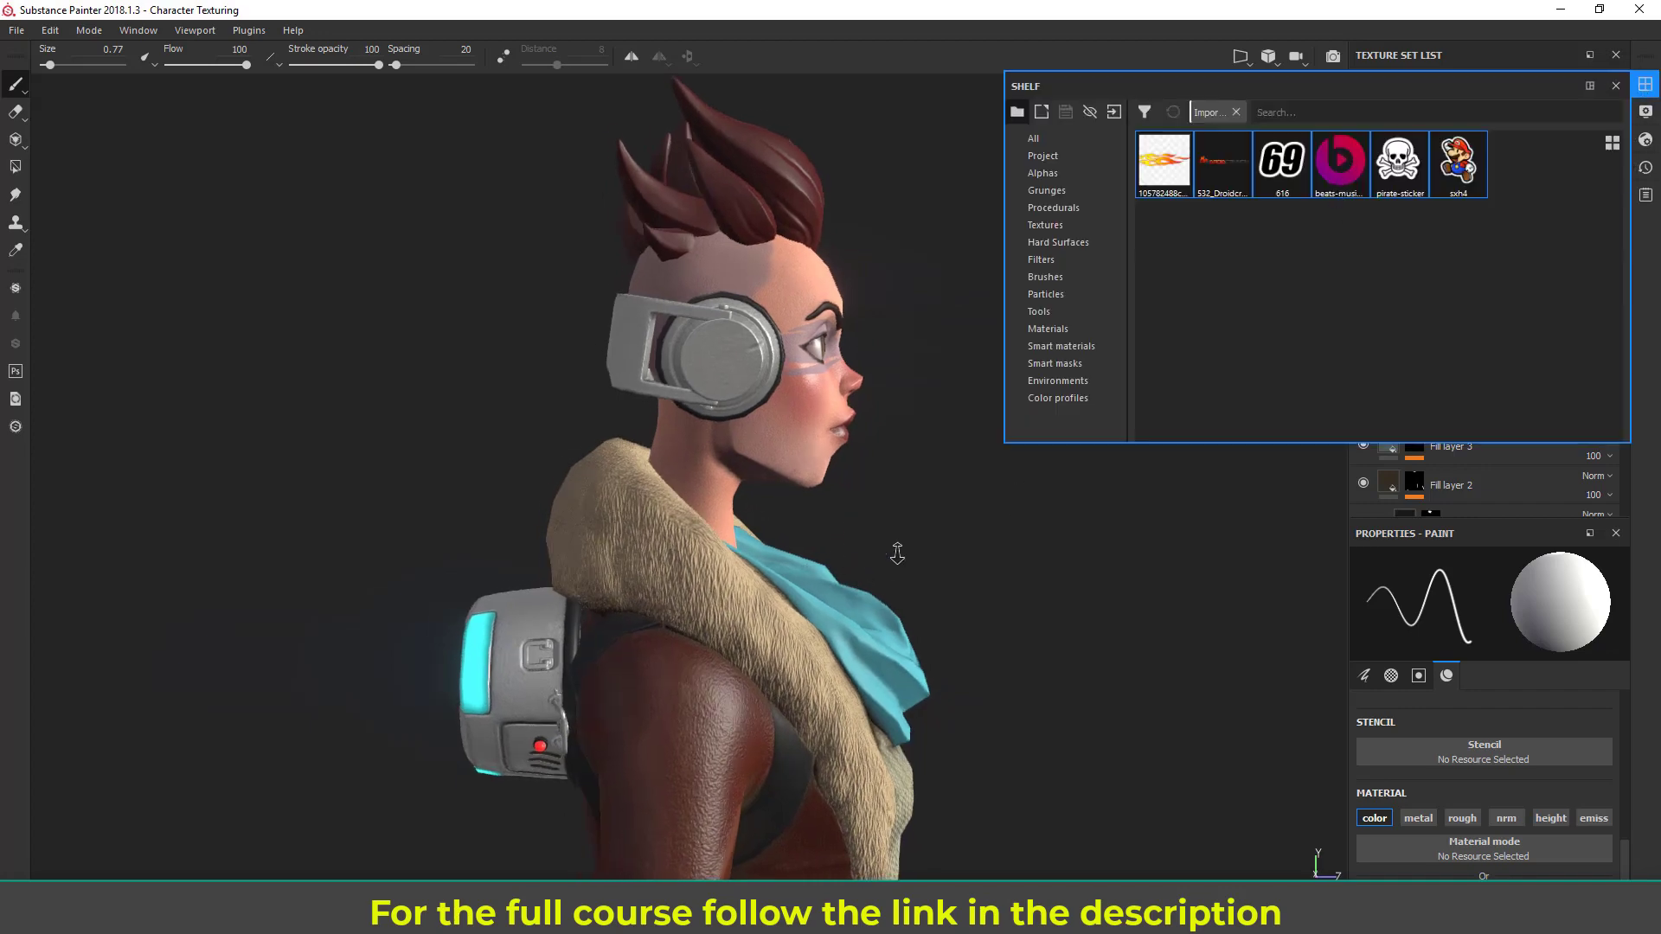
pyautogui.keyDown('alt'); pyautogui.moveTo(897, 554); pyautogui.dragTo(919, 562, button='right'); pyautogui.keyUp('alt')
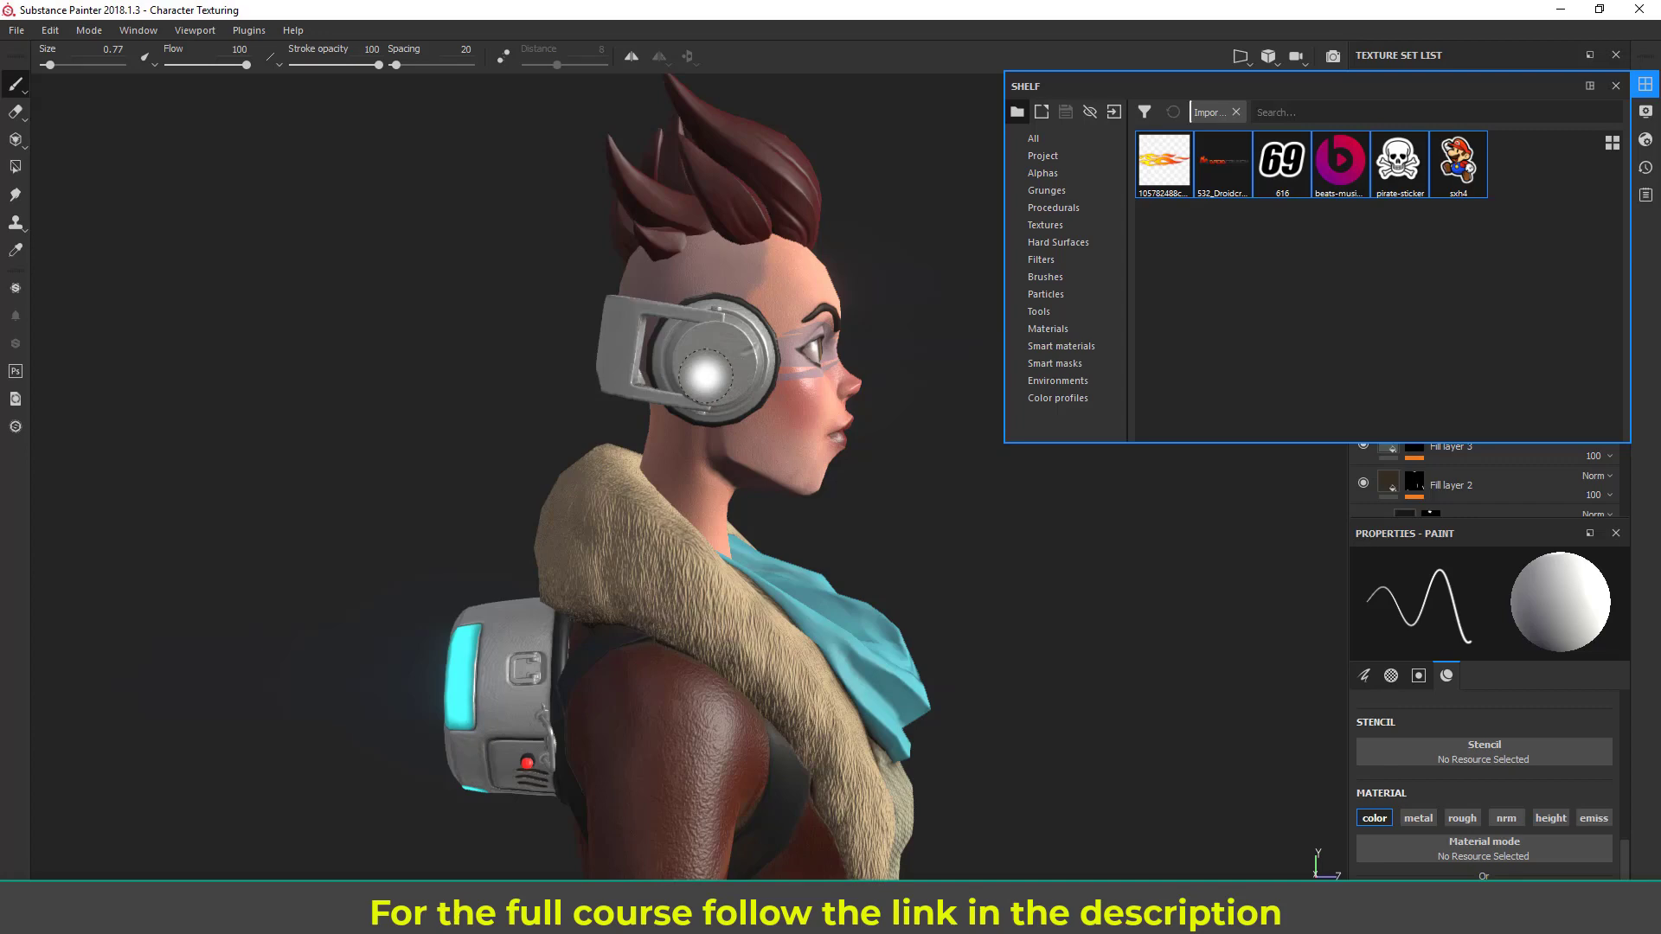
pyautogui.keyDown('alt'); pyautogui.moveTo(751, 505); pyautogui.dragTo(952, 470); pyautogui.keyUp('alt')
pyautogui.keyDown('alt'); pyautogui.moveTo(953, 470); pyautogui.dragTo(744, 476); pyautogui.keyUp('alt')
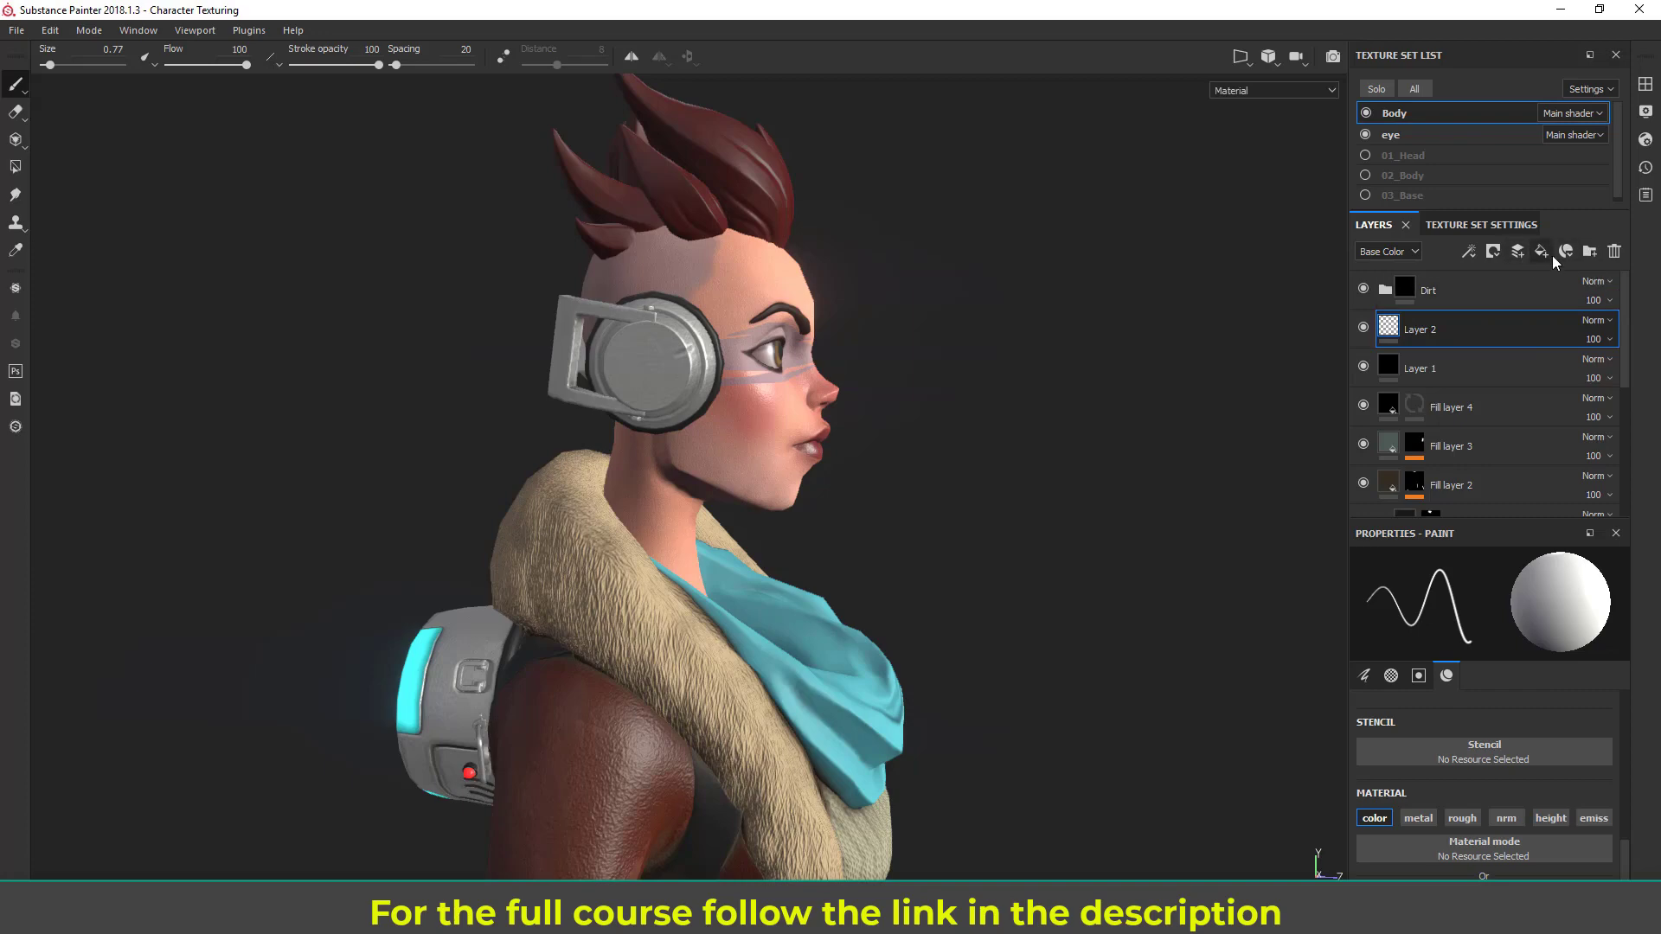
# Step: Add a paint layer above Layer 2 and assign the beats-music-logo-png-6 texture as the Projection tool's base color
pyautogui.click(1518, 253)
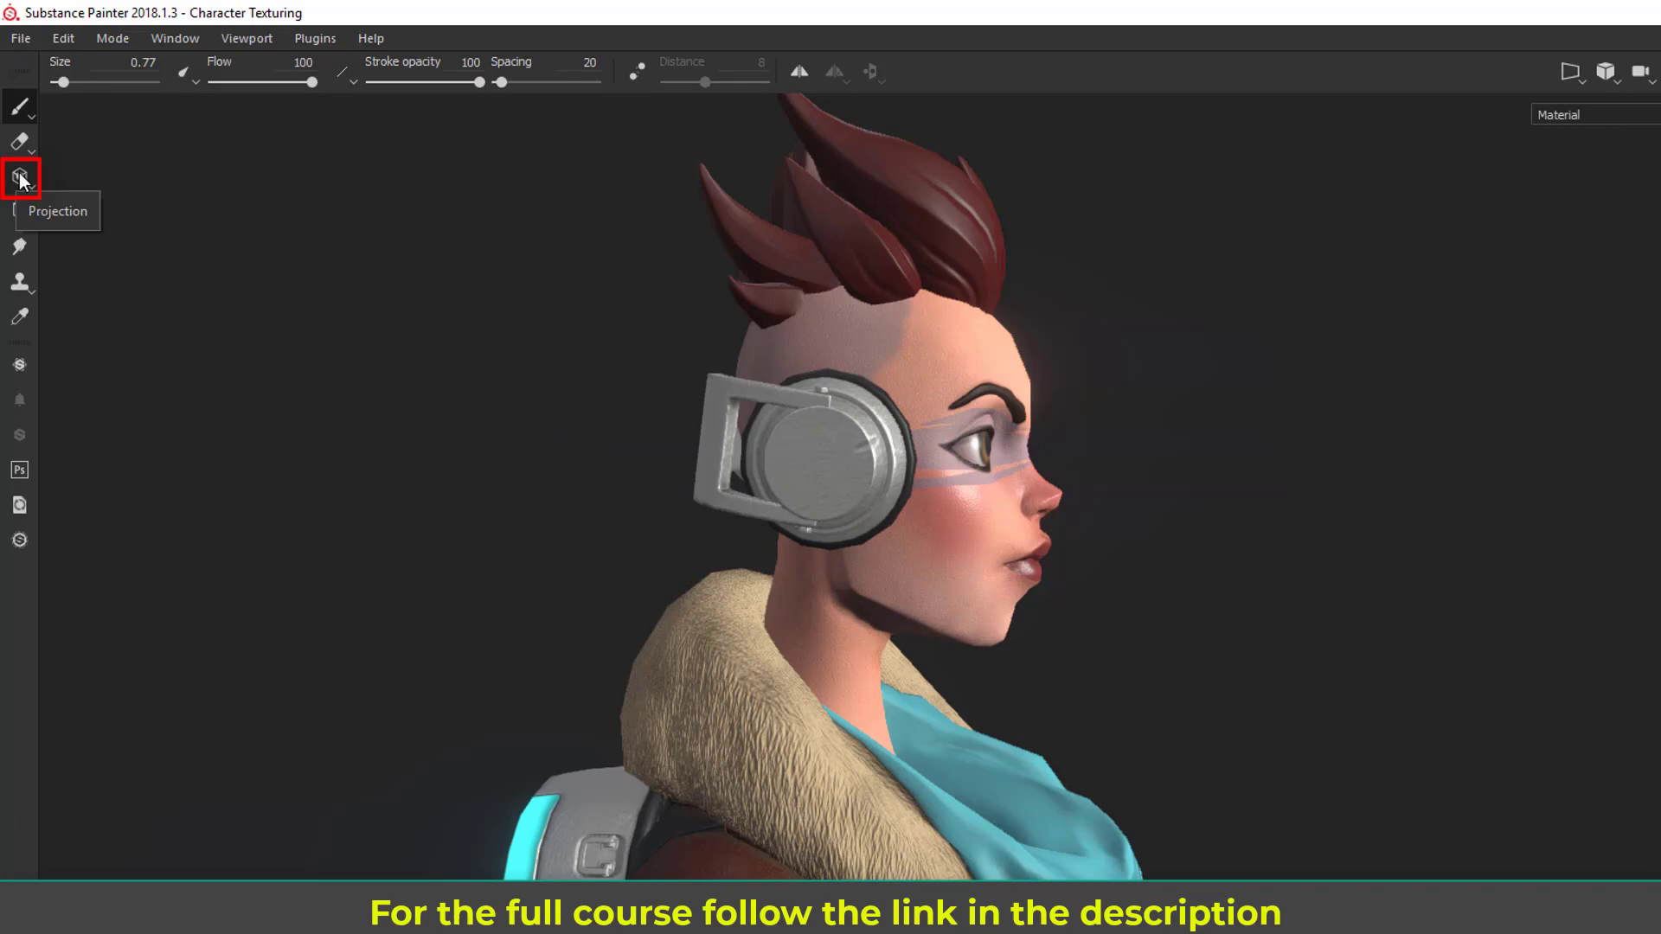
pyautogui.click(17, 179)
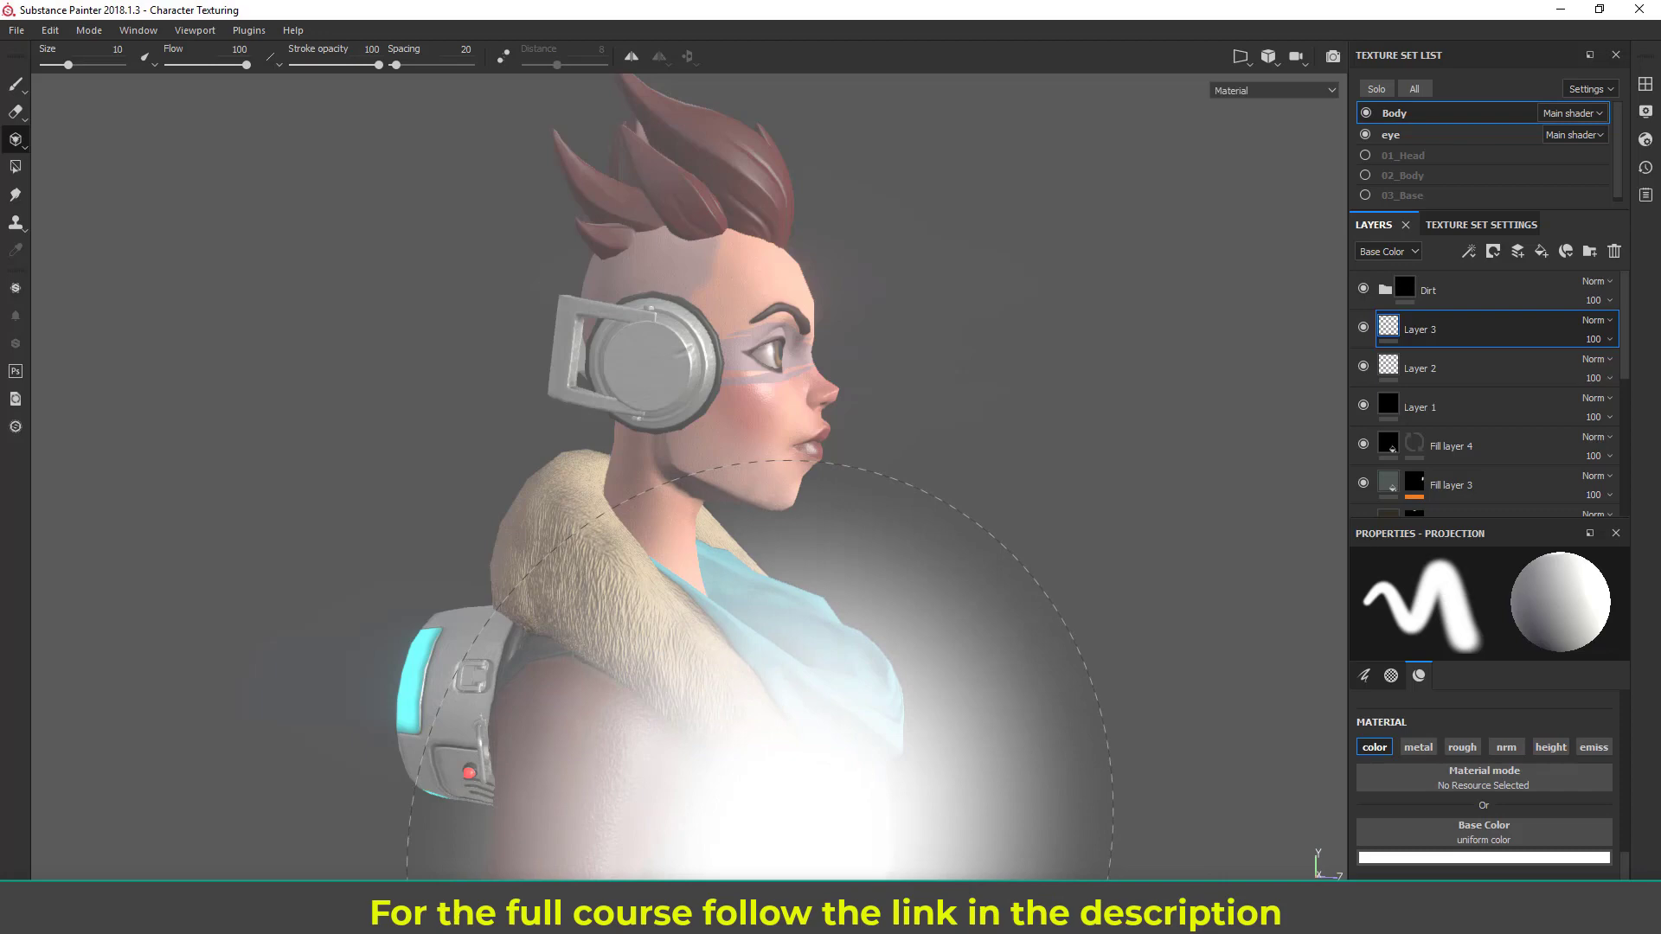
pyautogui.scroll(1, 1393, 719)
pyautogui.click(1426, 678)
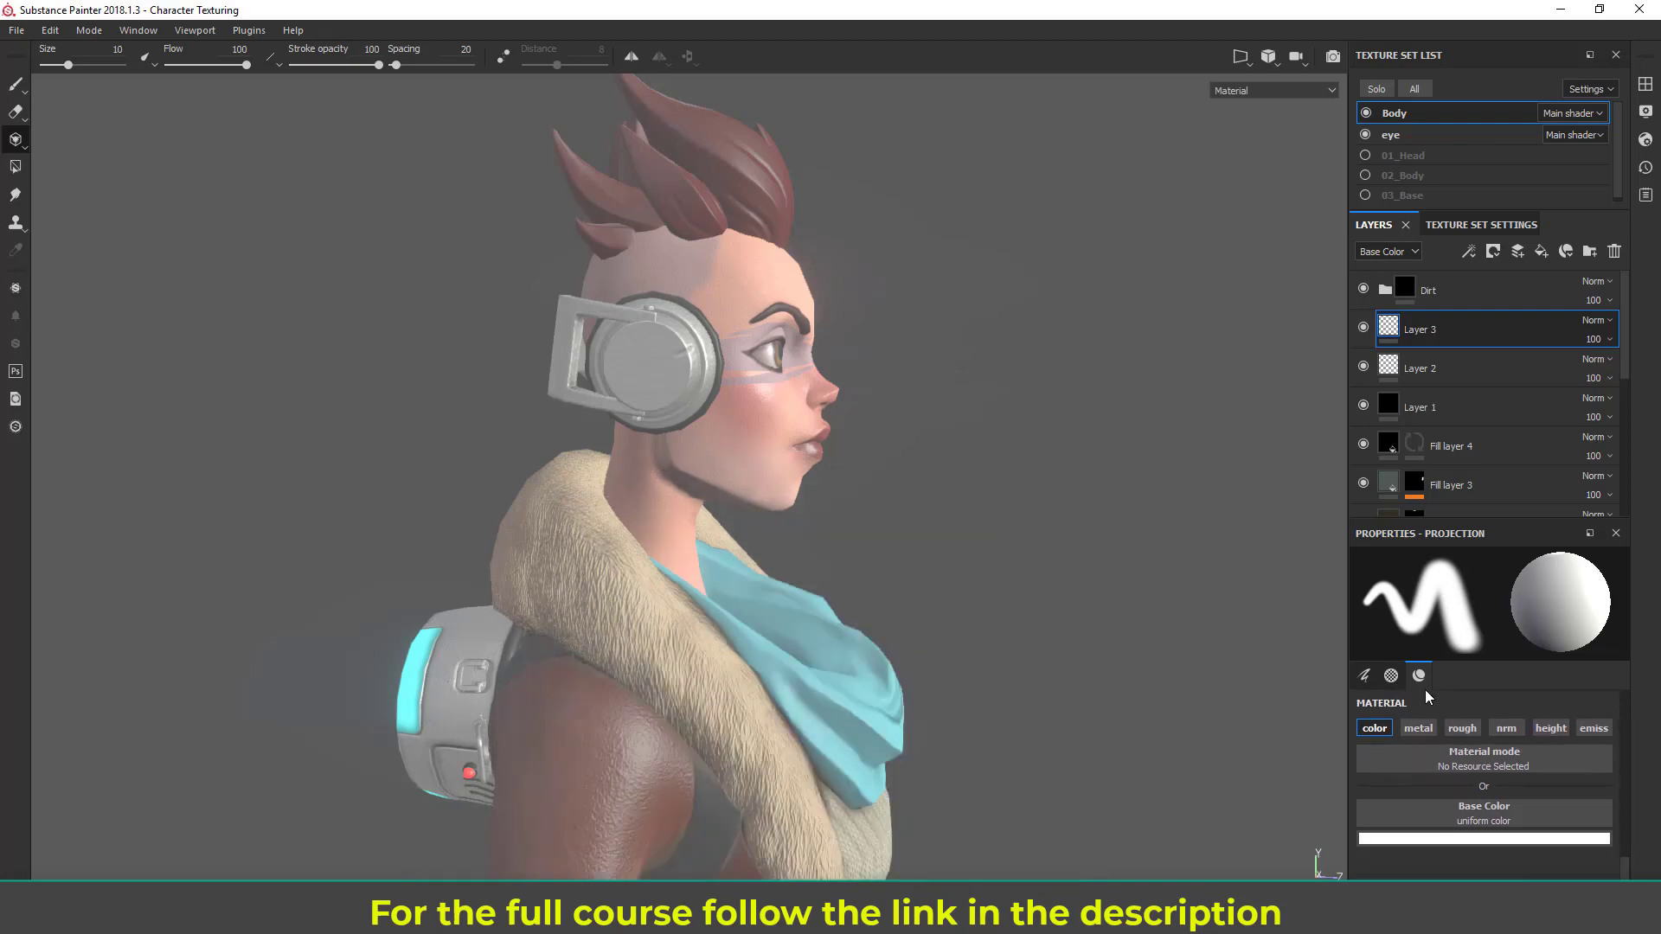
pyautogui.click(1646, 84)
pyautogui.moveTo(1339, 162); pyautogui.dragTo(1505, 817)
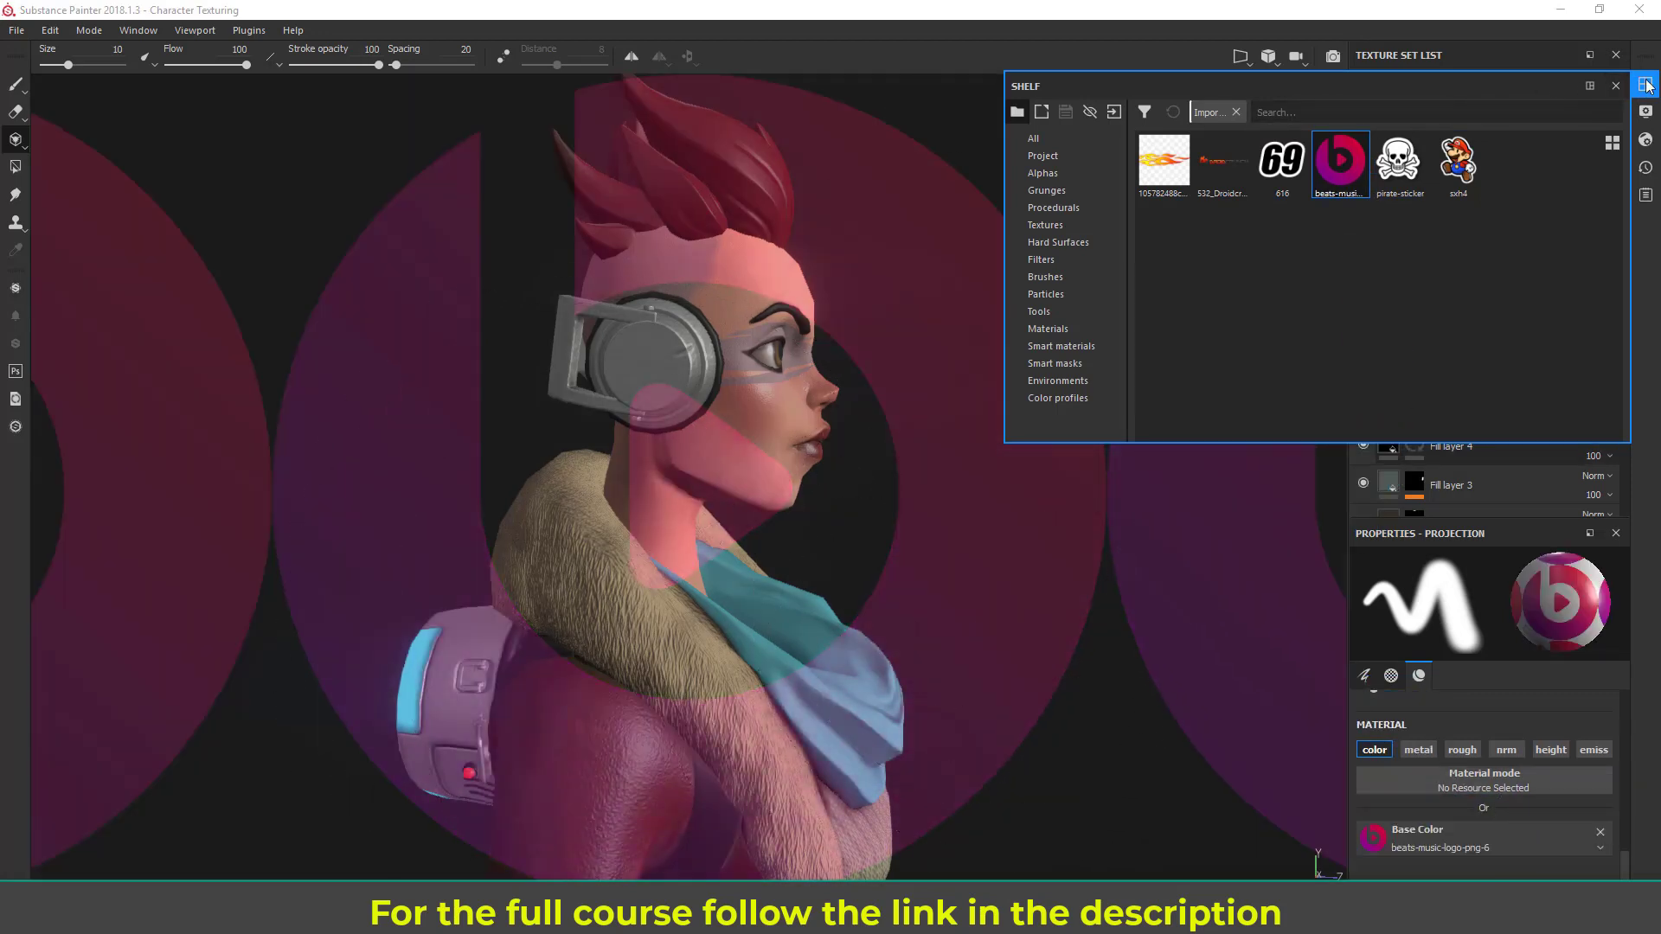
# Step: Close the shelf, shrink the tiled Beats logo stencil with the Projection tool, and rotate it until the logos stand upright
pyautogui.click(1616, 86)
pyautogui.click(21, 140)
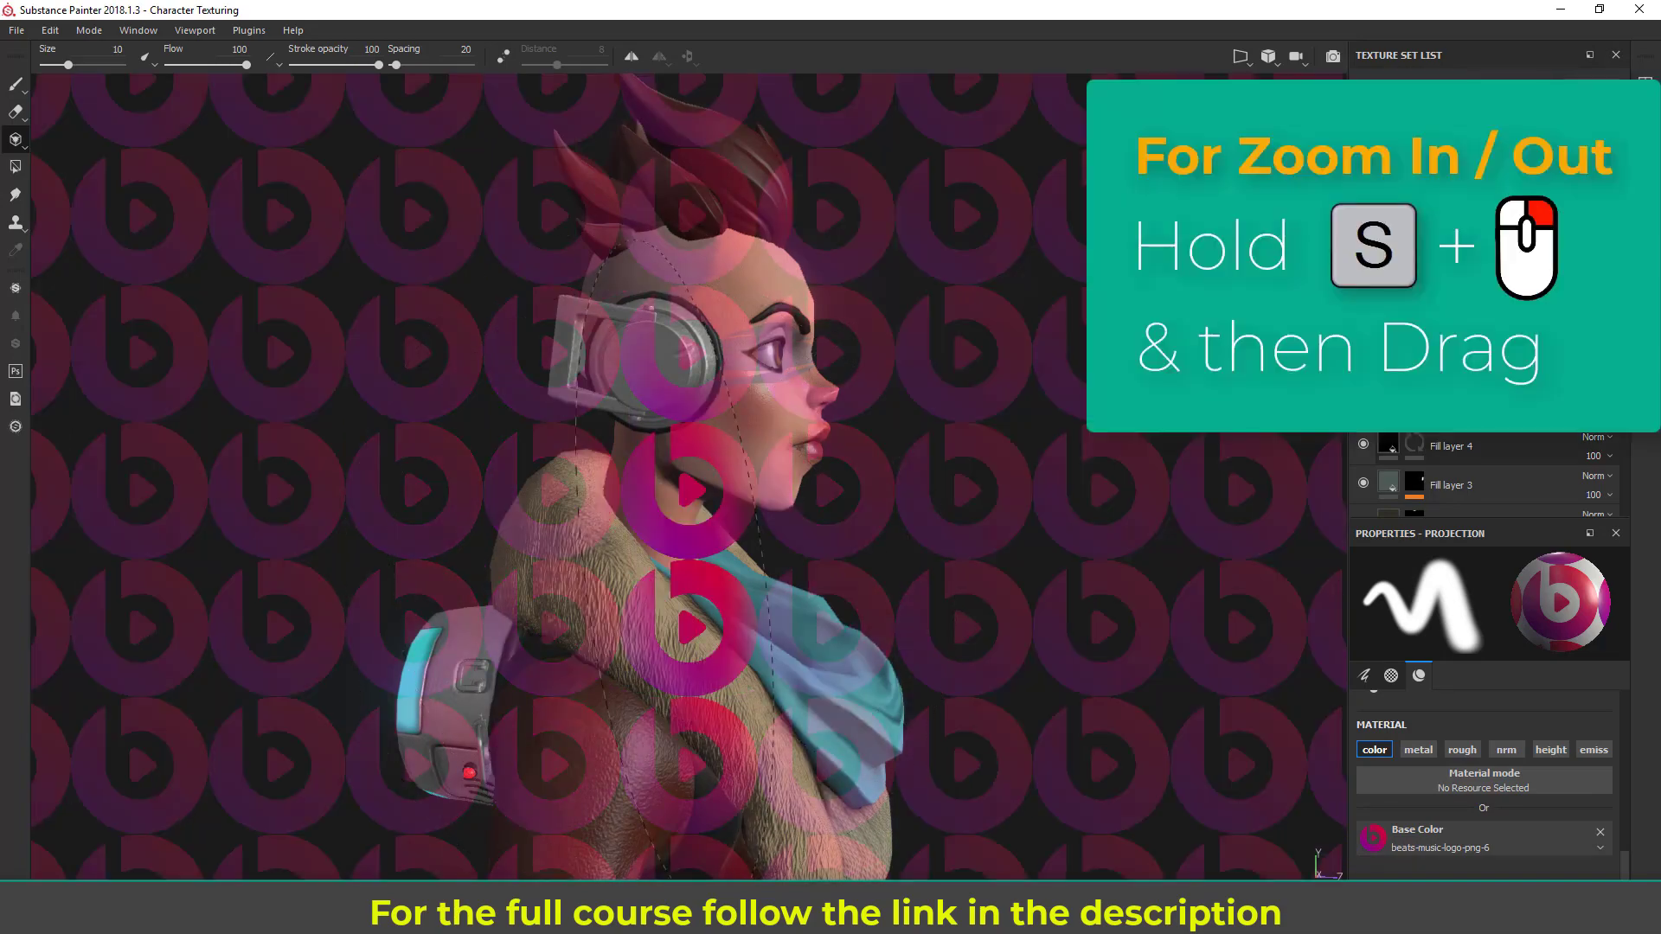
pyautogui.press('s')
pyautogui.moveTo(689, 490); pyautogui.dragTo(677, 543, button='right')
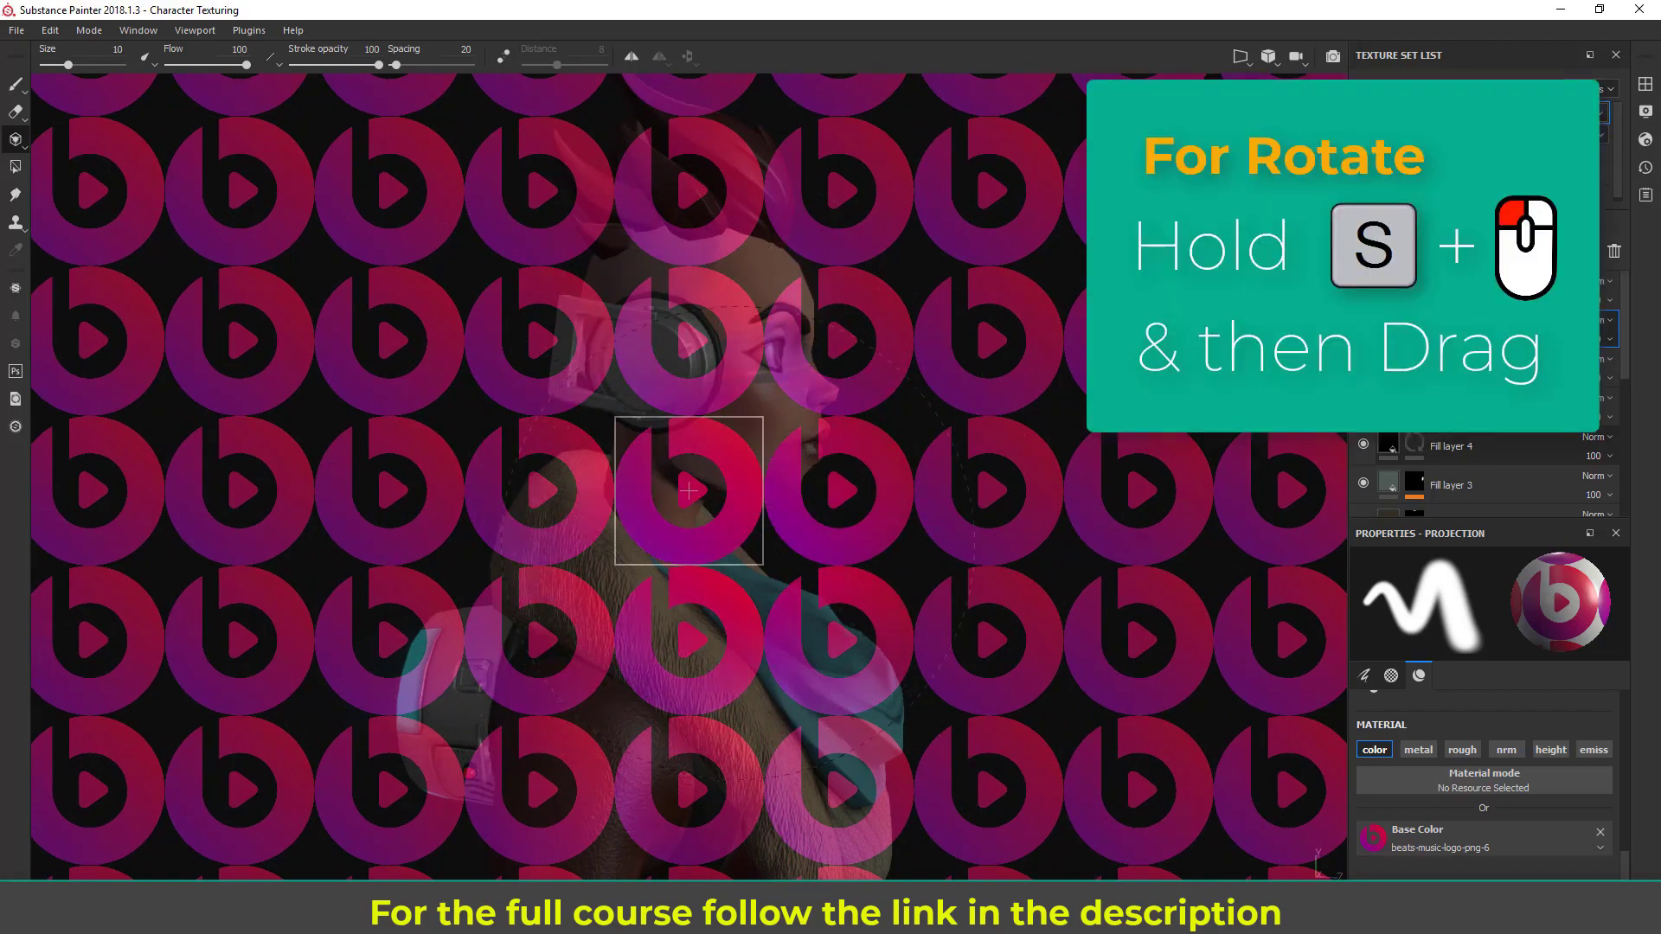
pyautogui.moveTo(752, 574); pyautogui.dragTo(734, 584)
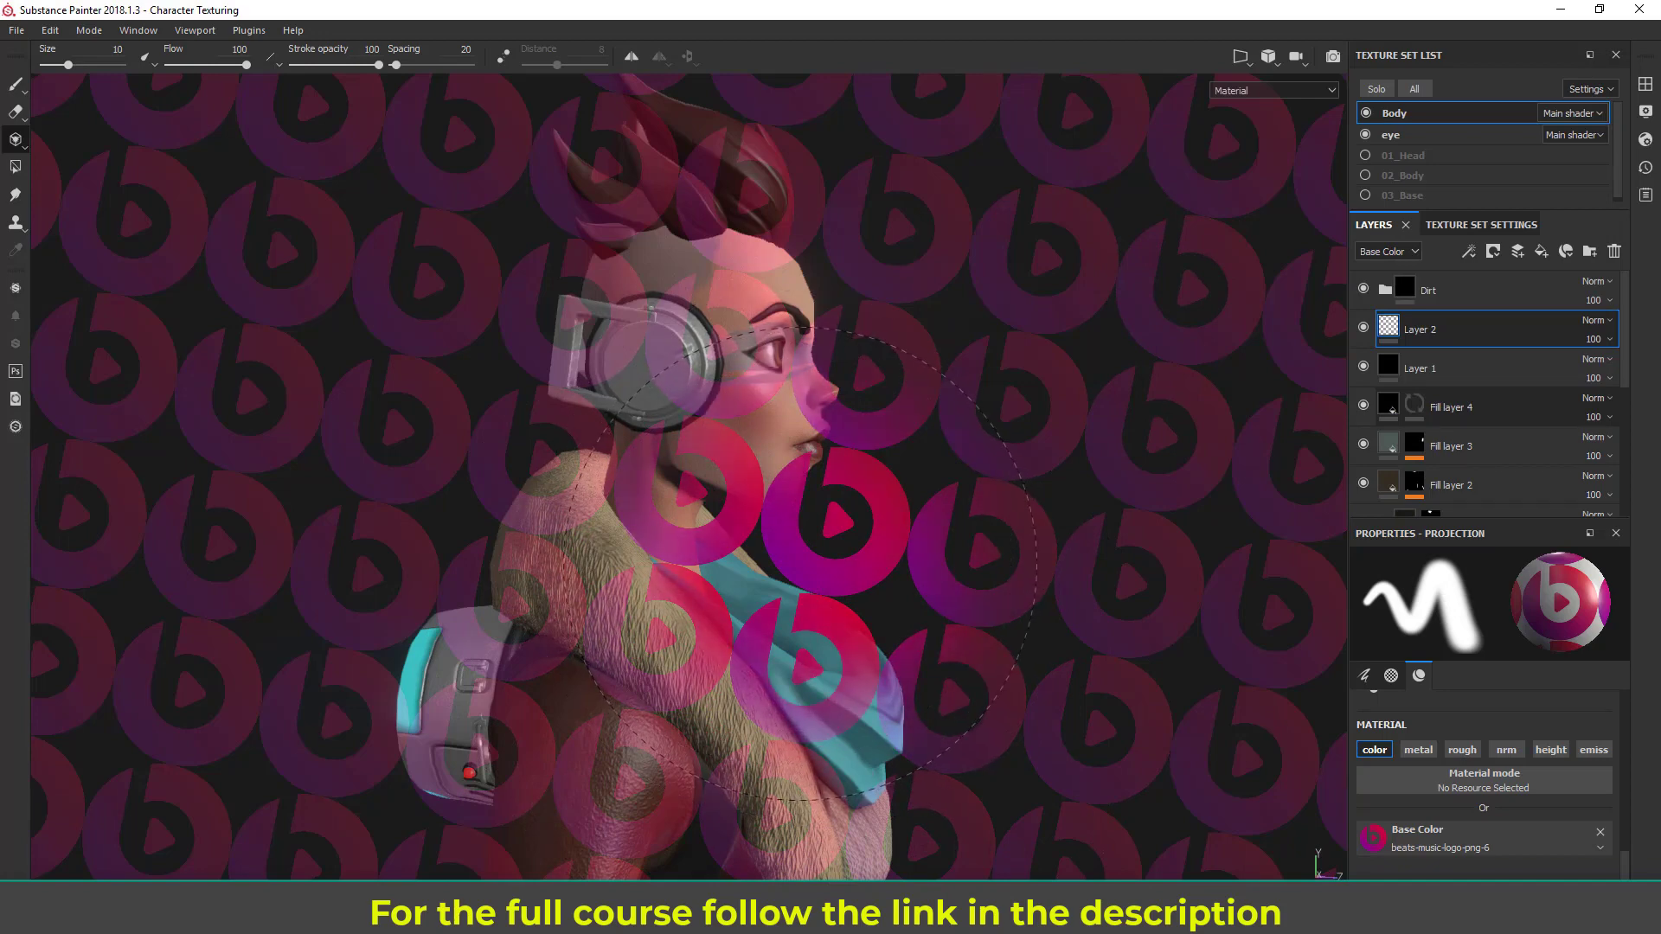
pyautogui.press('s')
pyautogui.moveTo(804, 547); pyautogui.dragTo(817, 520)
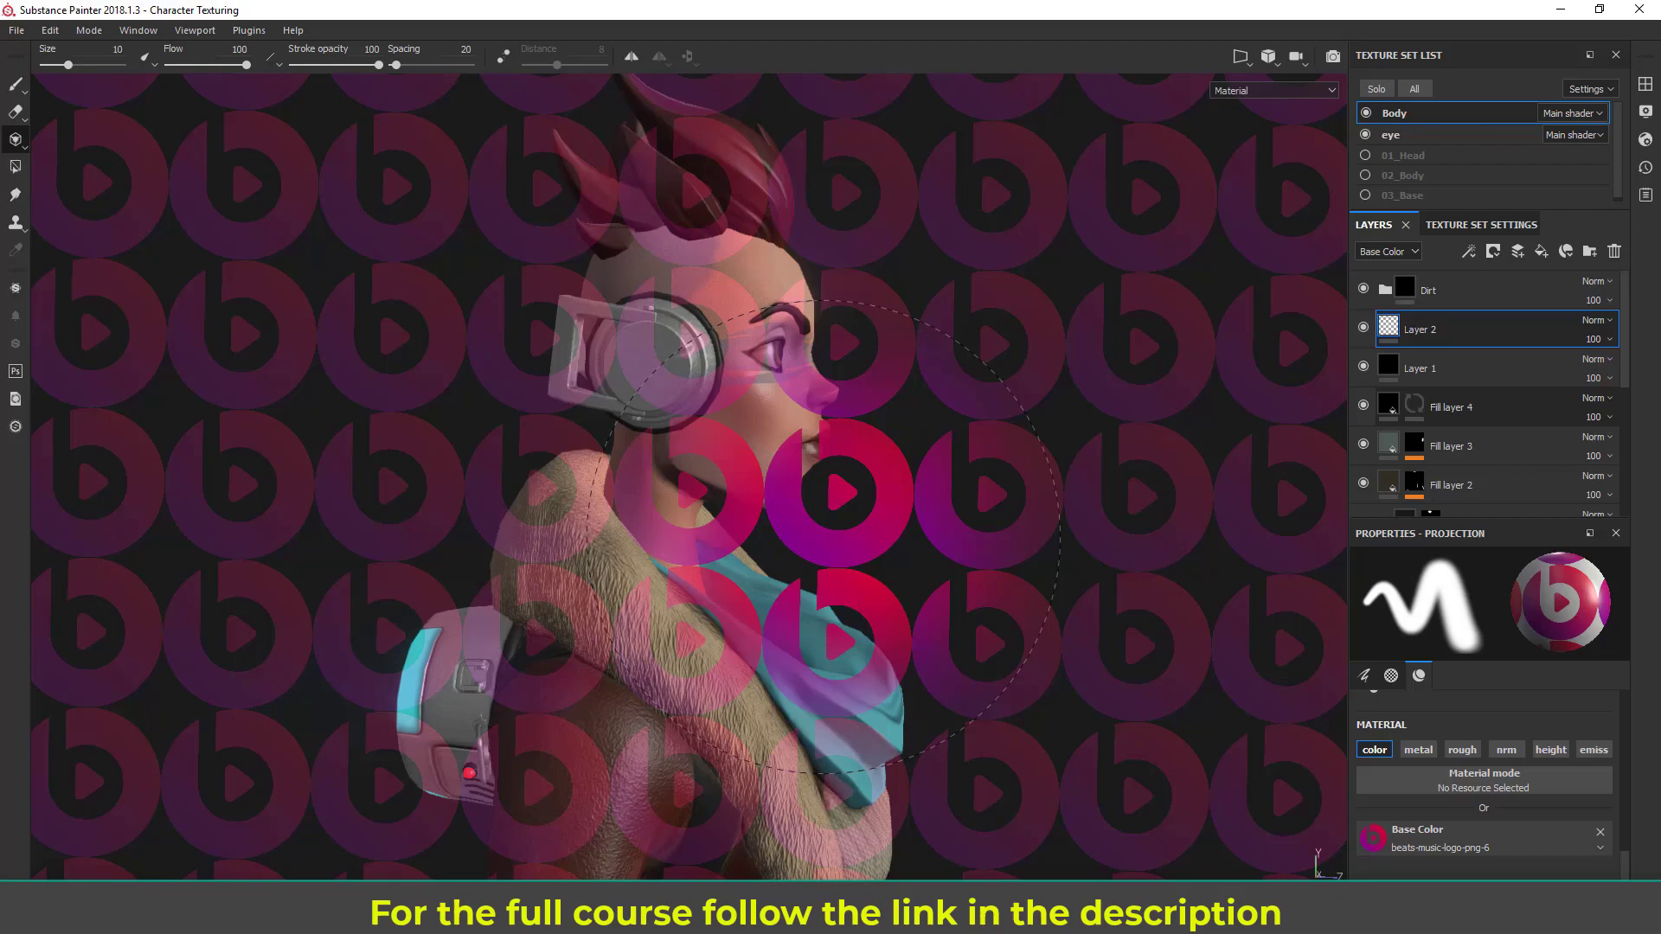
# Step: Shift the stencil so that one Beats logo lies over the headphone's ear cup
pyautogui.press('s')
pyautogui.moveTo(798, 537); pyautogui.dragTo(790, 466, button='middle')
pyautogui.moveTo(789, 465); pyautogui.dragTo(790, 418)
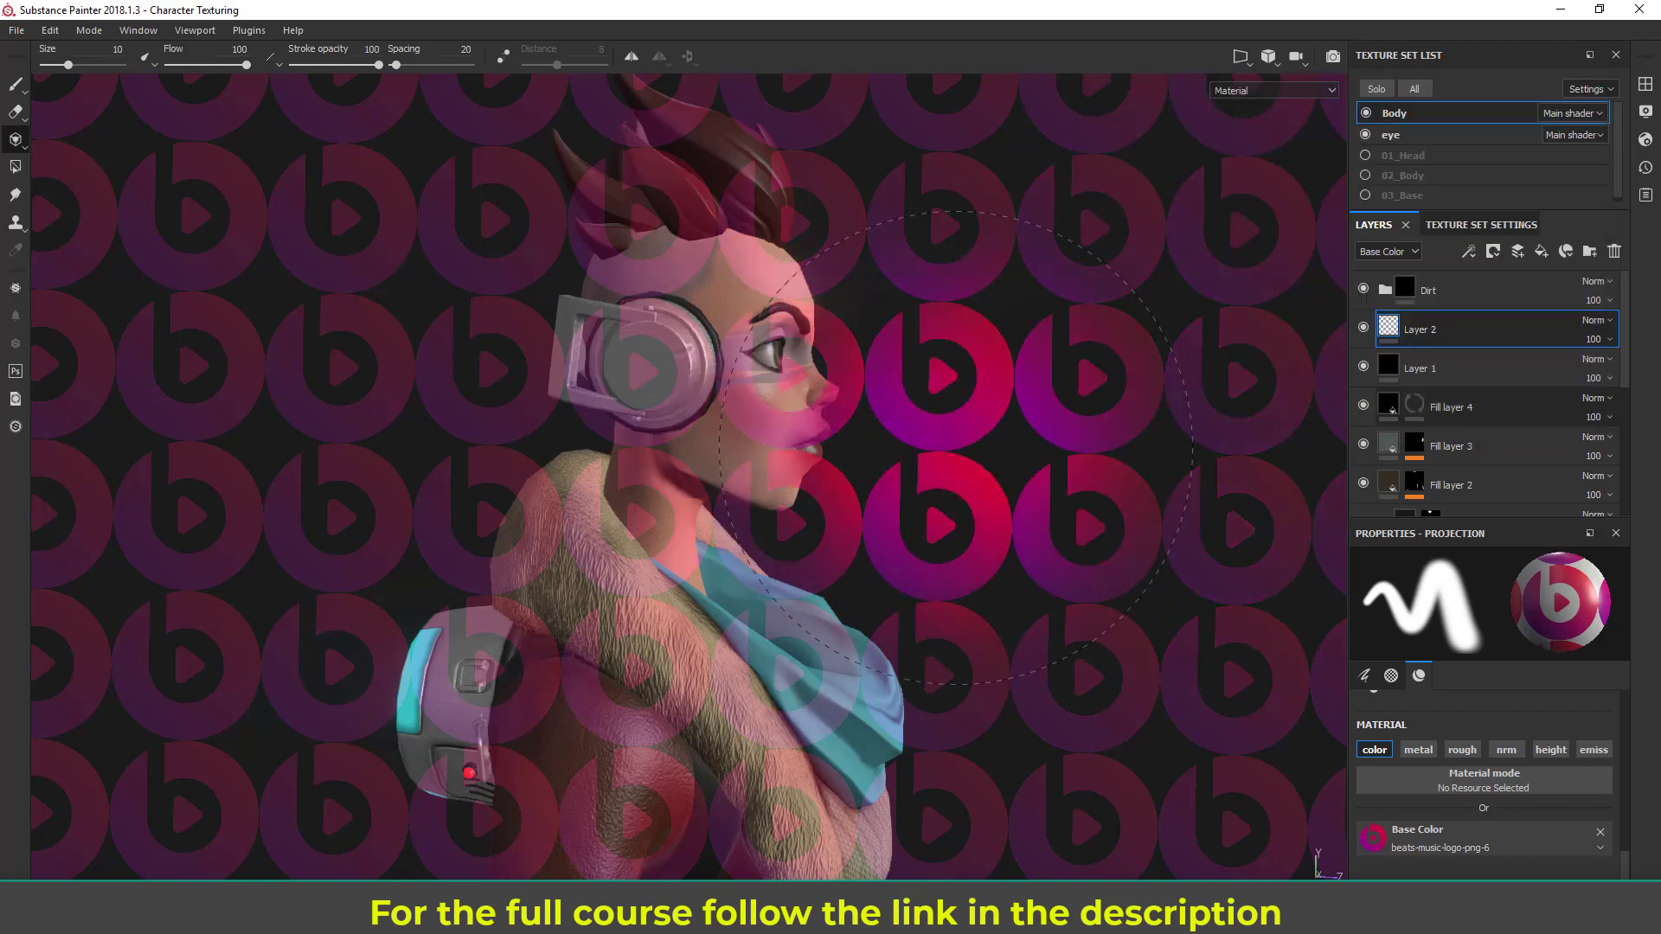
# Step: Frame the headphone close up and scale the Beats logo stencil down to fit inside the ear cup's round face
pyautogui.press('alt')
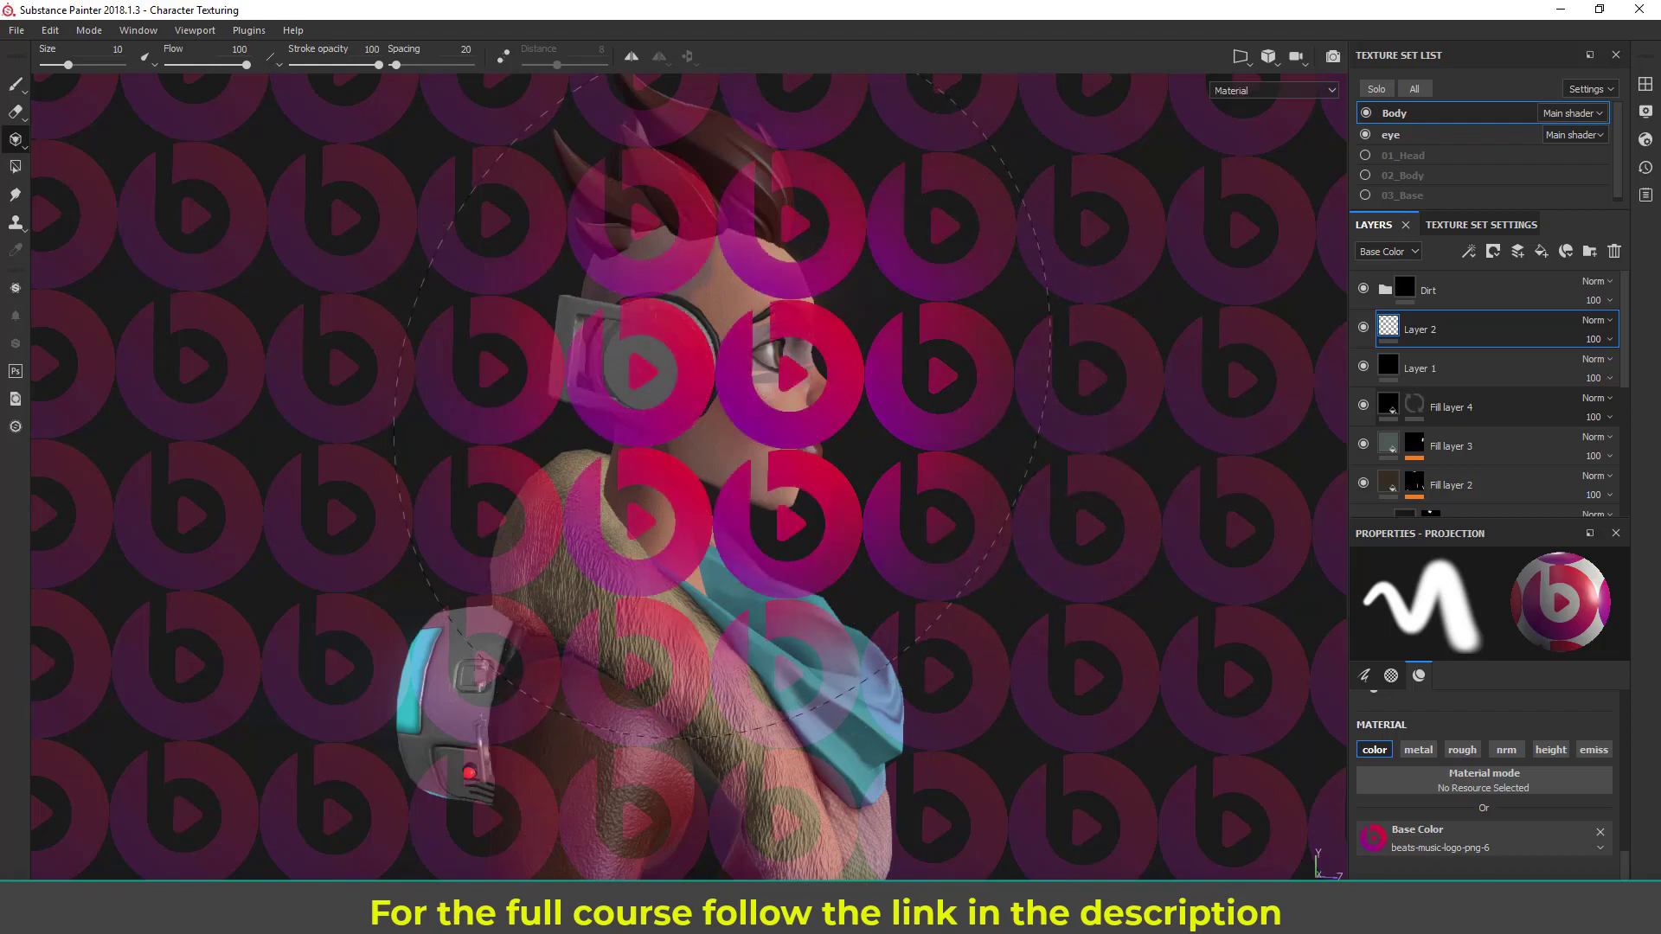
pyautogui.keyDown('alt'); pyautogui.moveTo(728, 450); pyautogui.dragTo(1039, 564); pyautogui.keyUp('alt')
pyautogui.keyDown('alt'); pyautogui.moveTo(1038, 564); pyautogui.dragTo(727, 478, button='right'); pyautogui.keyUp('alt')
pyautogui.moveTo(727, 479)
pyautogui.keyDown('alt'); pyautogui.mouseDown()
pyautogui.moveTo(705, 484)
pyautogui.moveTo(714, 563)
pyautogui.moveTo(779, 554)
pyautogui.mouseUp(); pyautogui.keyUp('alt')
pyautogui.keyDown('alt'); pyautogui.moveTo(779, 554); pyautogui.dragTo(1000, 575, button='right'); pyautogui.keyUp('alt')
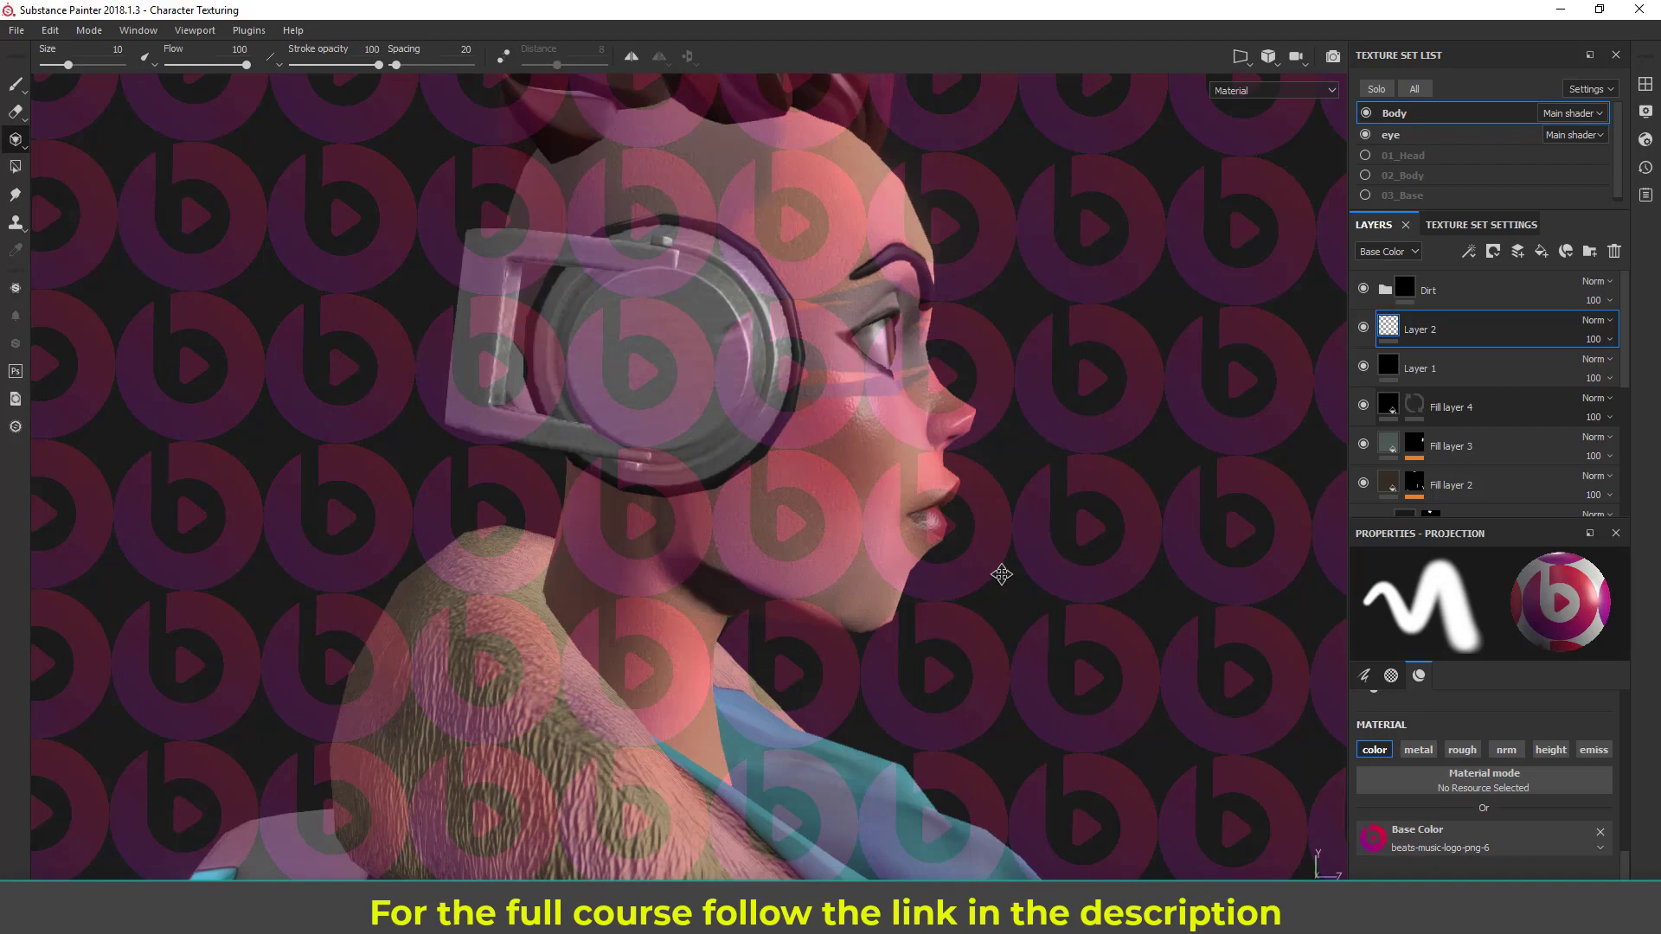
pyautogui.moveTo(1058, 560)
pyautogui.keyDown('alt'); pyautogui.mouseDown()
pyautogui.moveTo(976, 570)
pyautogui.moveTo(1142, 548)
pyautogui.moveTo(1007, 529)
pyautogui.mouseUp(); pyautogui.keyUp('alt')
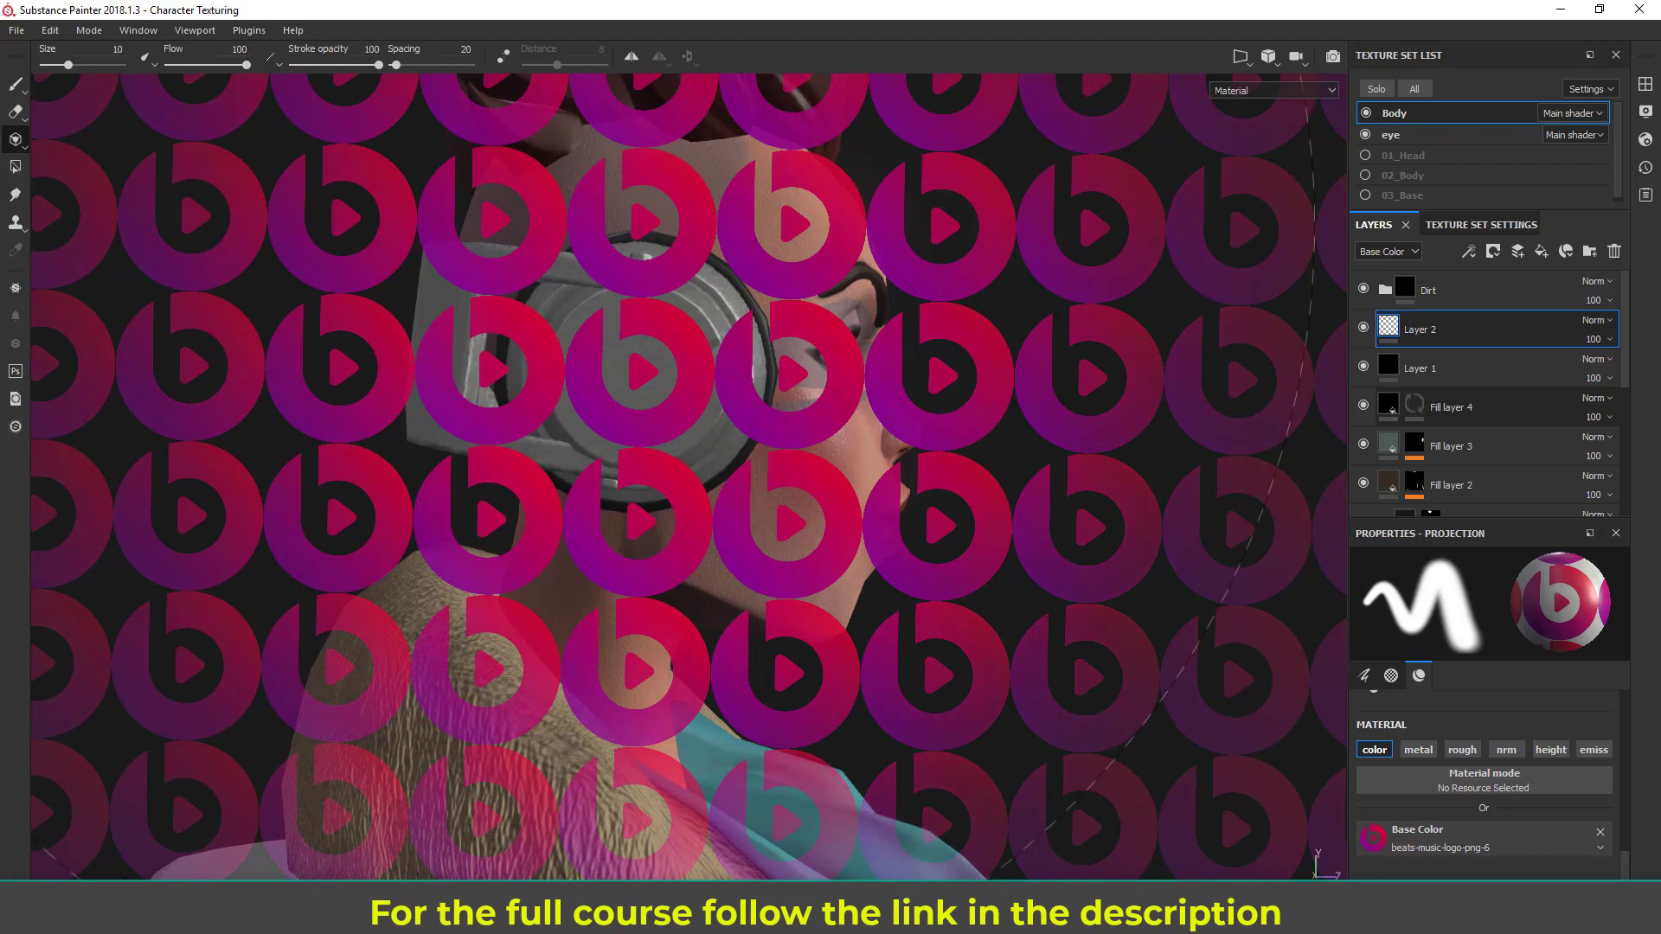
pyautogui.press('s')
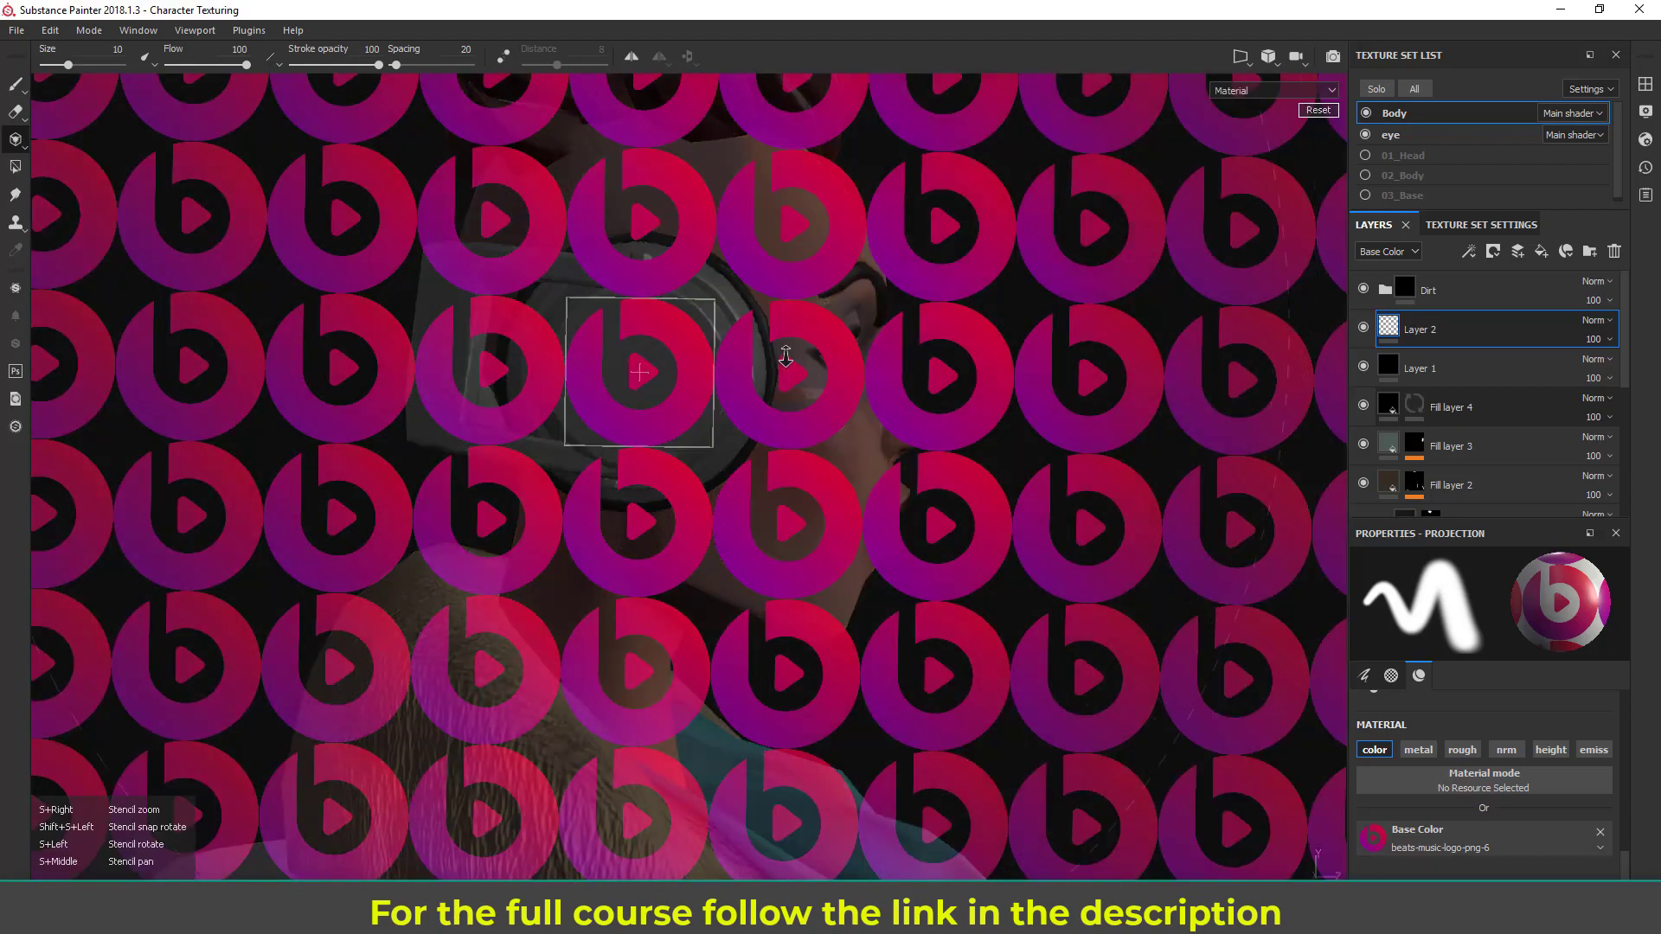
pyautogui.moveTo(597, 356); pyautogui.dragTo(710, 437, button='right')
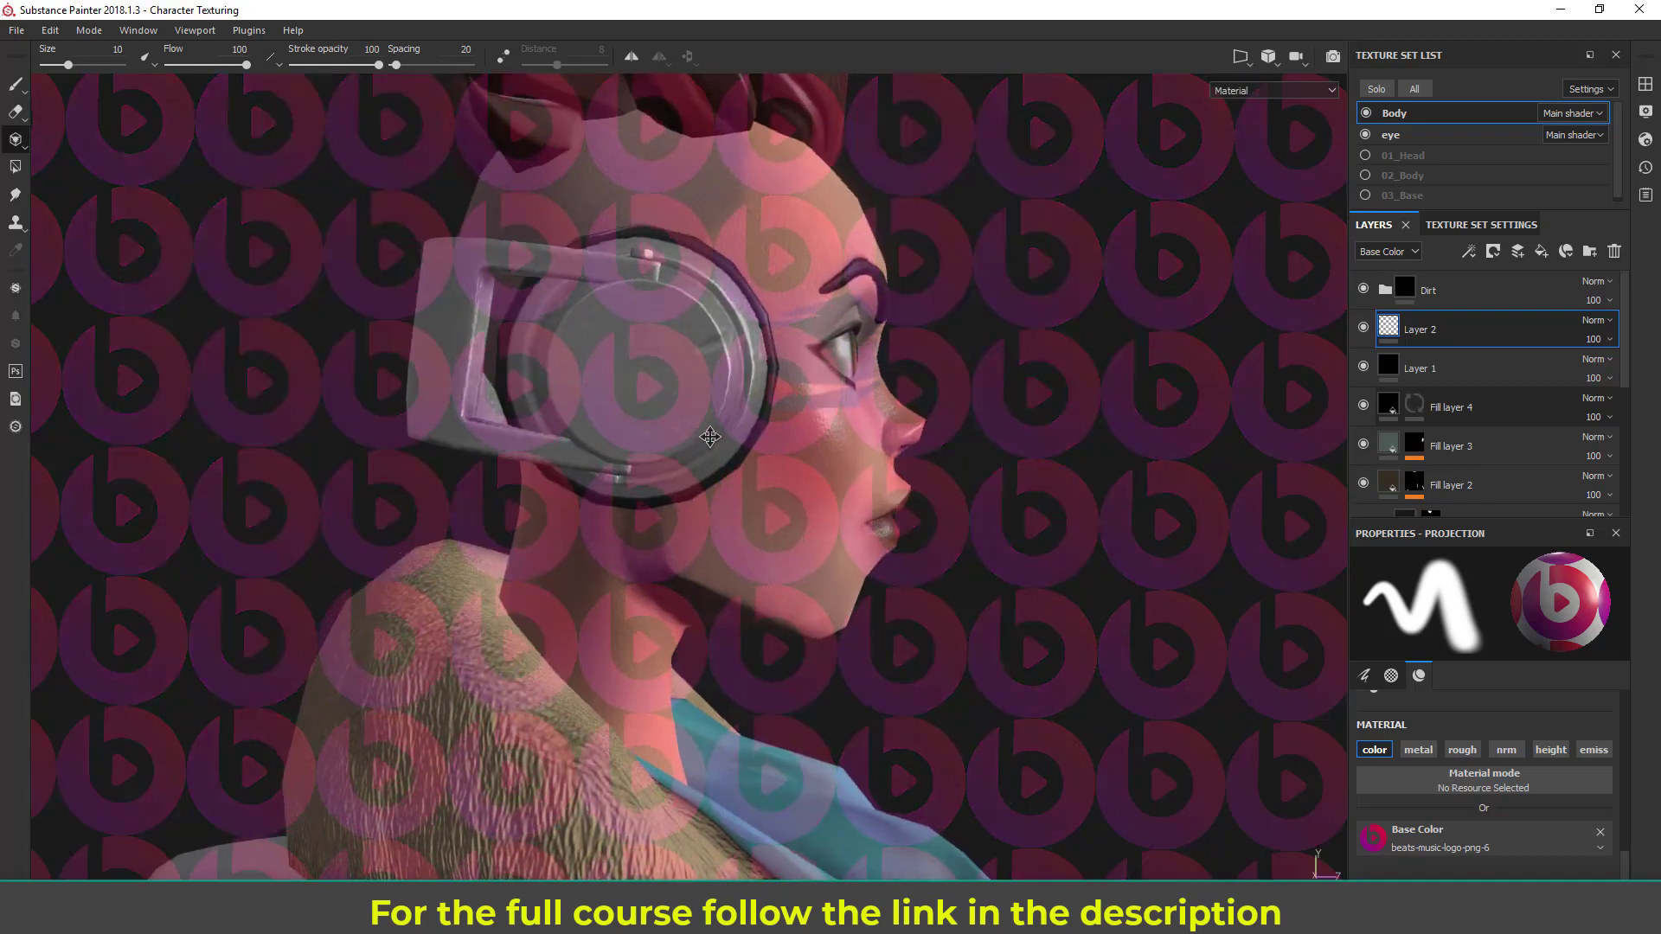
pyautogui.keyDown('alt'); pyautogui.moveTo(711, 436); pyautogui.dragTo(715, 448, button='middle'); pyautogui.keyUp('alt')
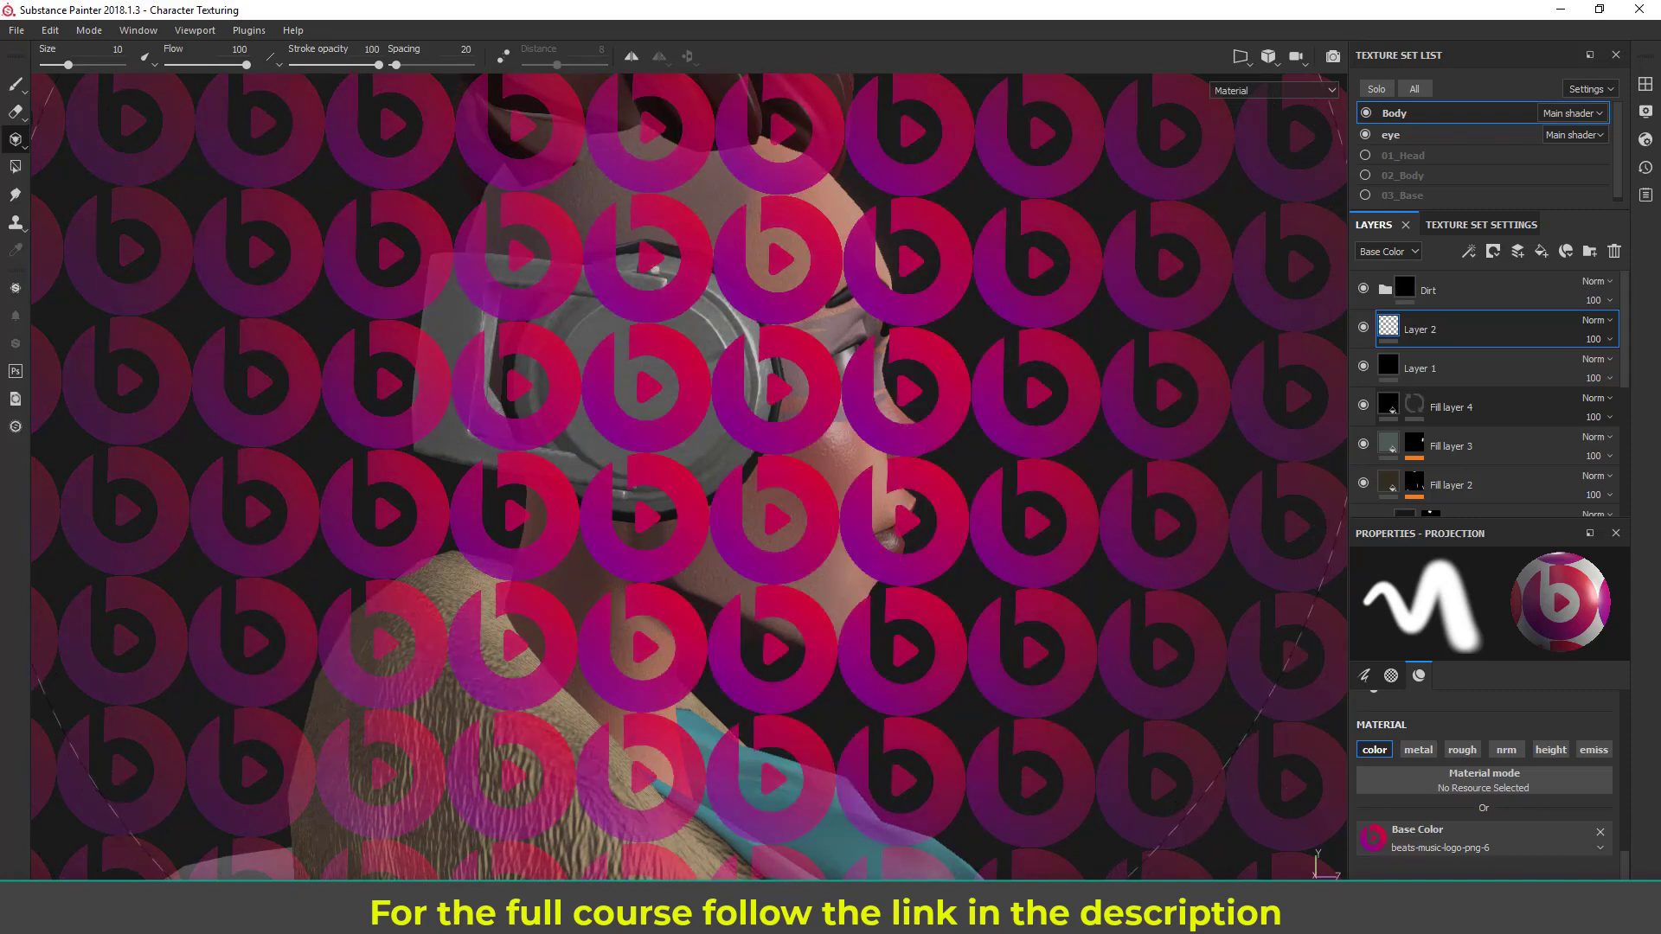
# Step: Project the Beats logo onto the headphone's ear cup with a hard-edged brush of size 0.55, and clear the base color texture
pyautogui.keyDown('ctrl'); pyautogui.moveTo(767, 458); pyautogui.dragTo(553, 459, button='right'); pyautogui.keyUp('ctrl')
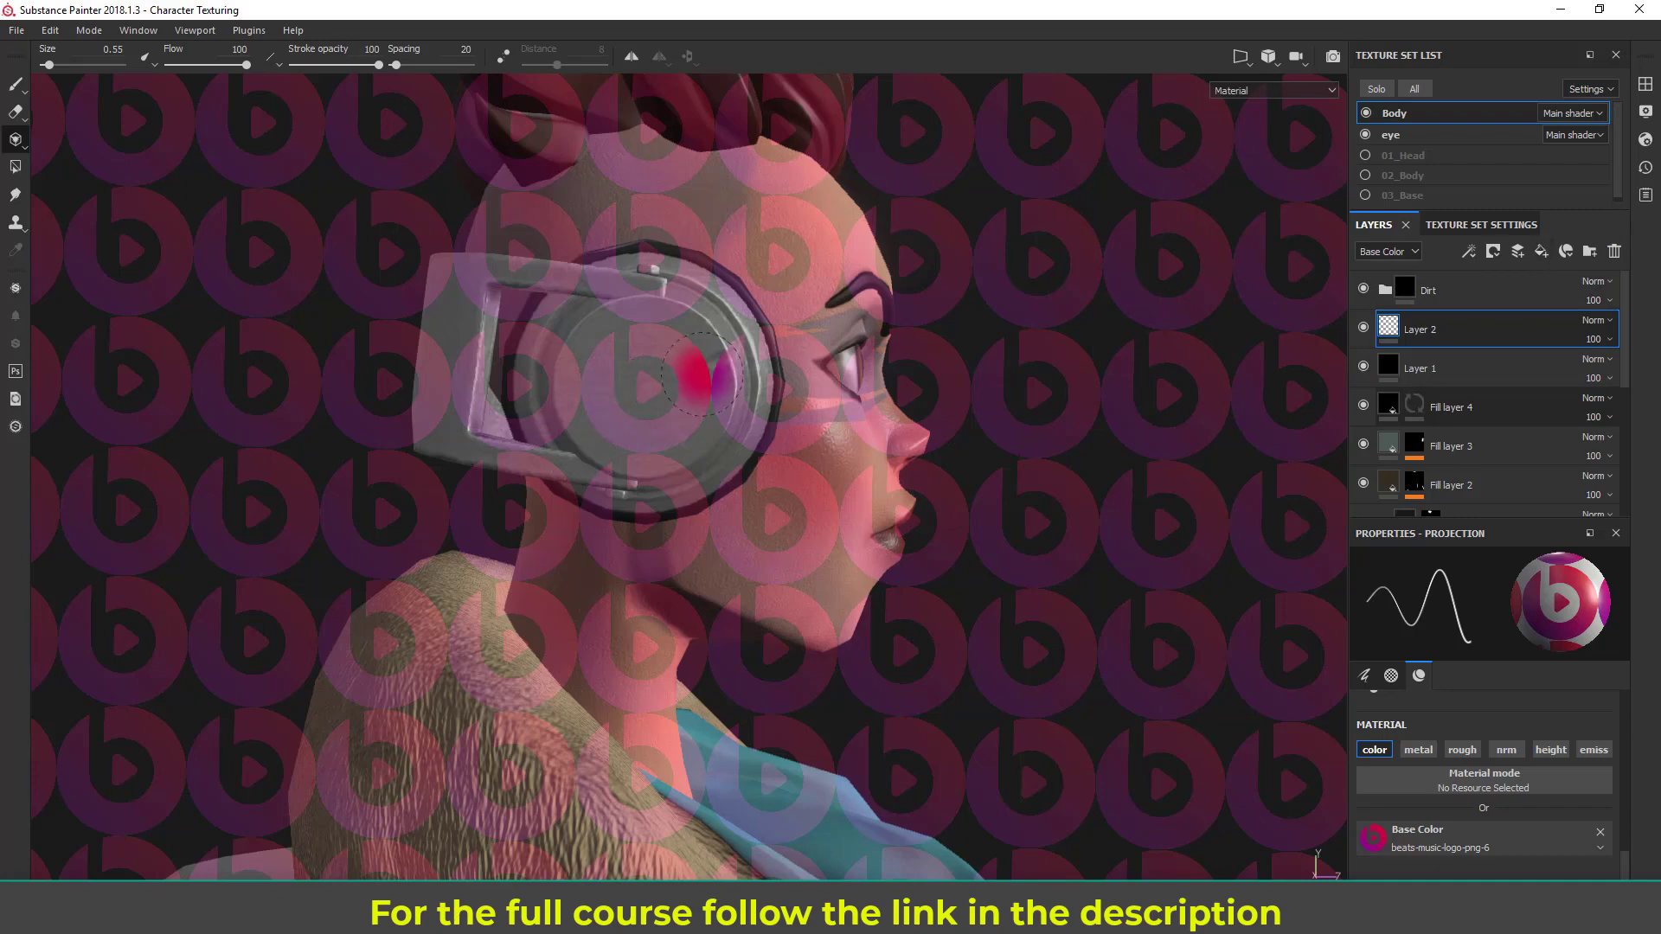
pyautogui.press('ctrl')
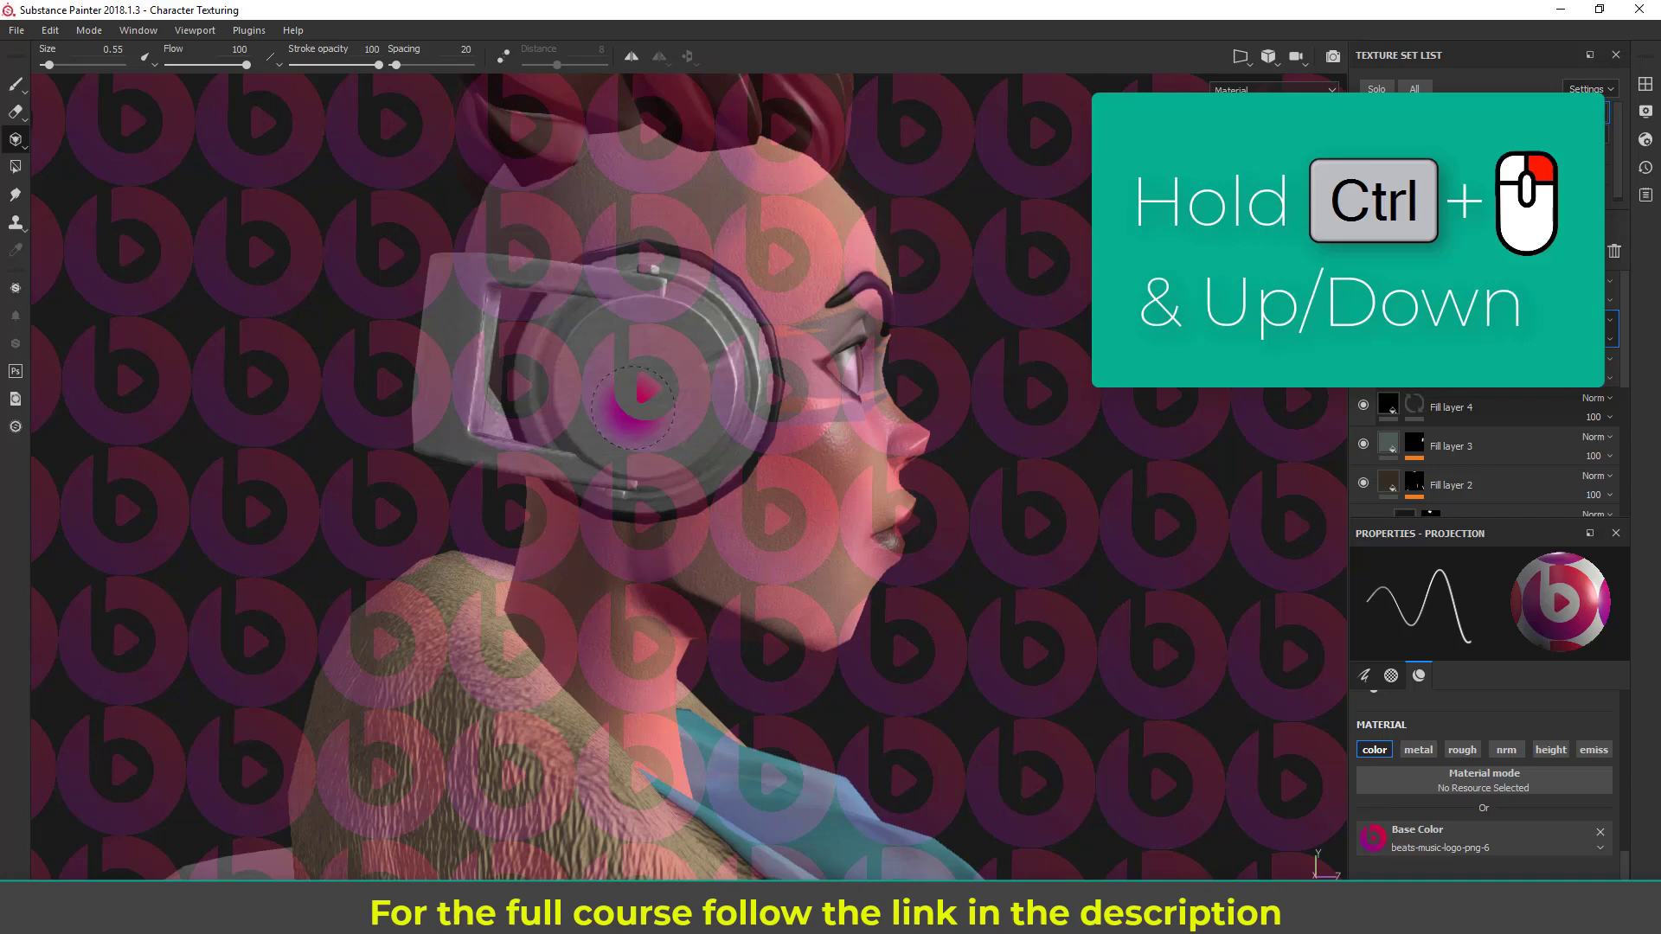
pyautogui.keyDown('ctrl'); pyautogui.moveTo(633, 408); pyautogui.dragTo(633, 326, button='right'); pyautogui.keyUp('ctrl')
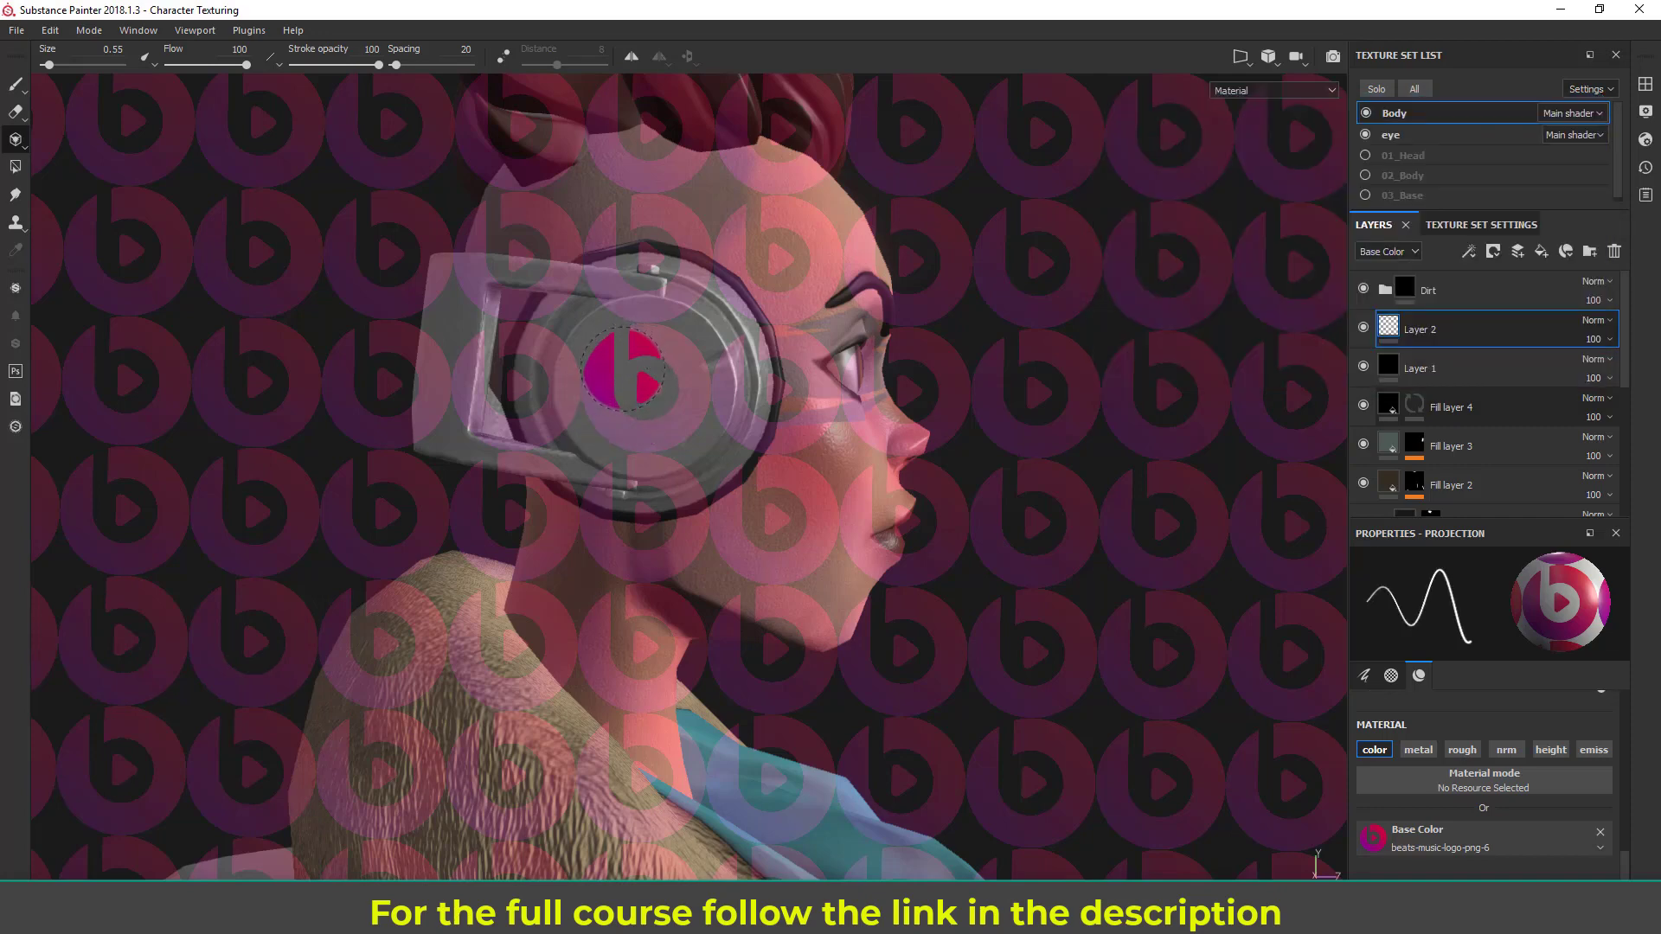
pyautogui.moveTo(623, 371)
pyautogui.mouseDown()
pyautogui.moveTo(610, 382)
pyautogui.moveTo(638, 419)
pyautogui.moveTo(687, 389)
pyautogui.moveTo(666, 346)
pyautogui.moveTo(628, 353)
pyautogui.mouseUp()
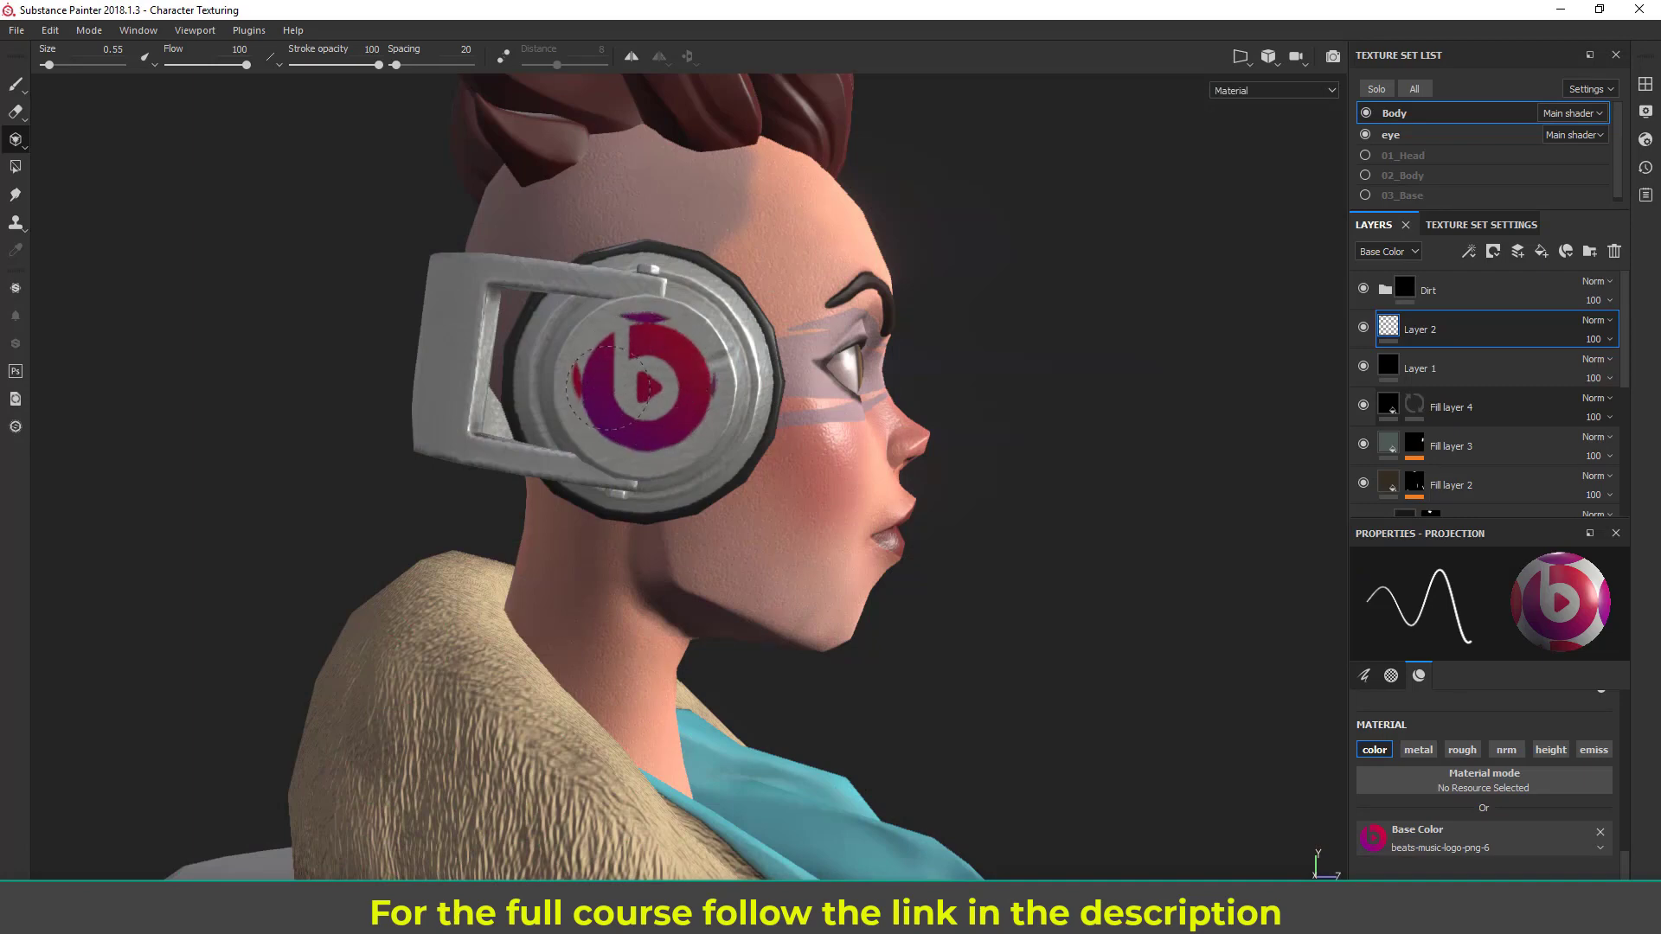
pyautogui.moveTo(658, 413); pyautogui.dragTo(653, 417)
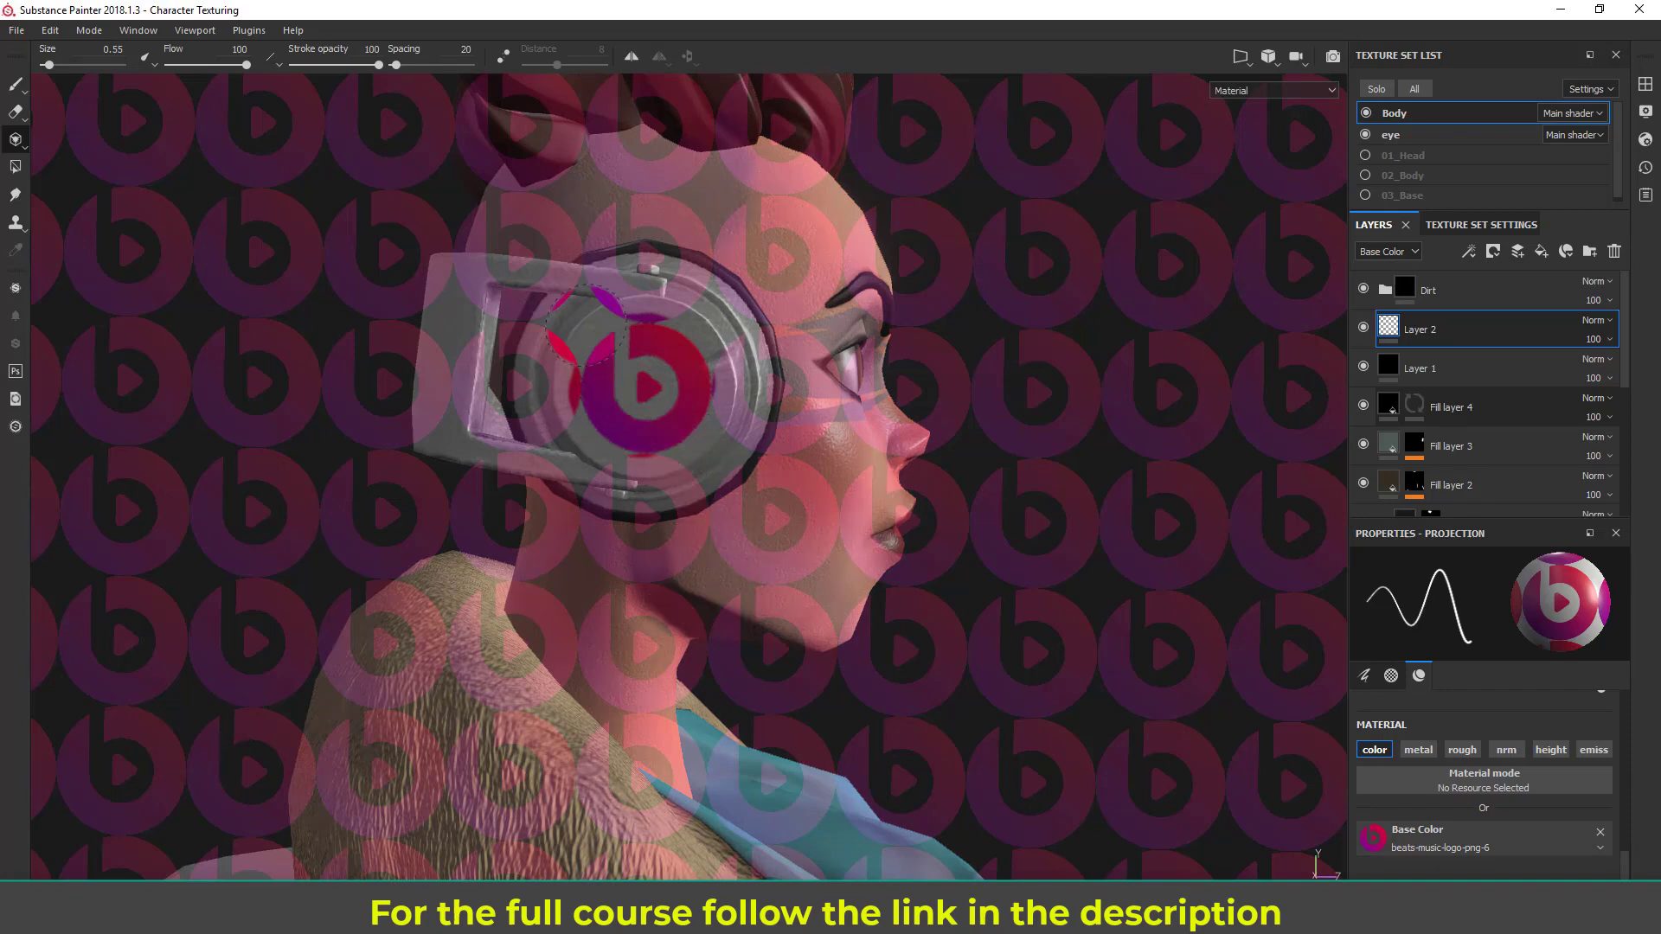
pyautogui.click(1600, 833)
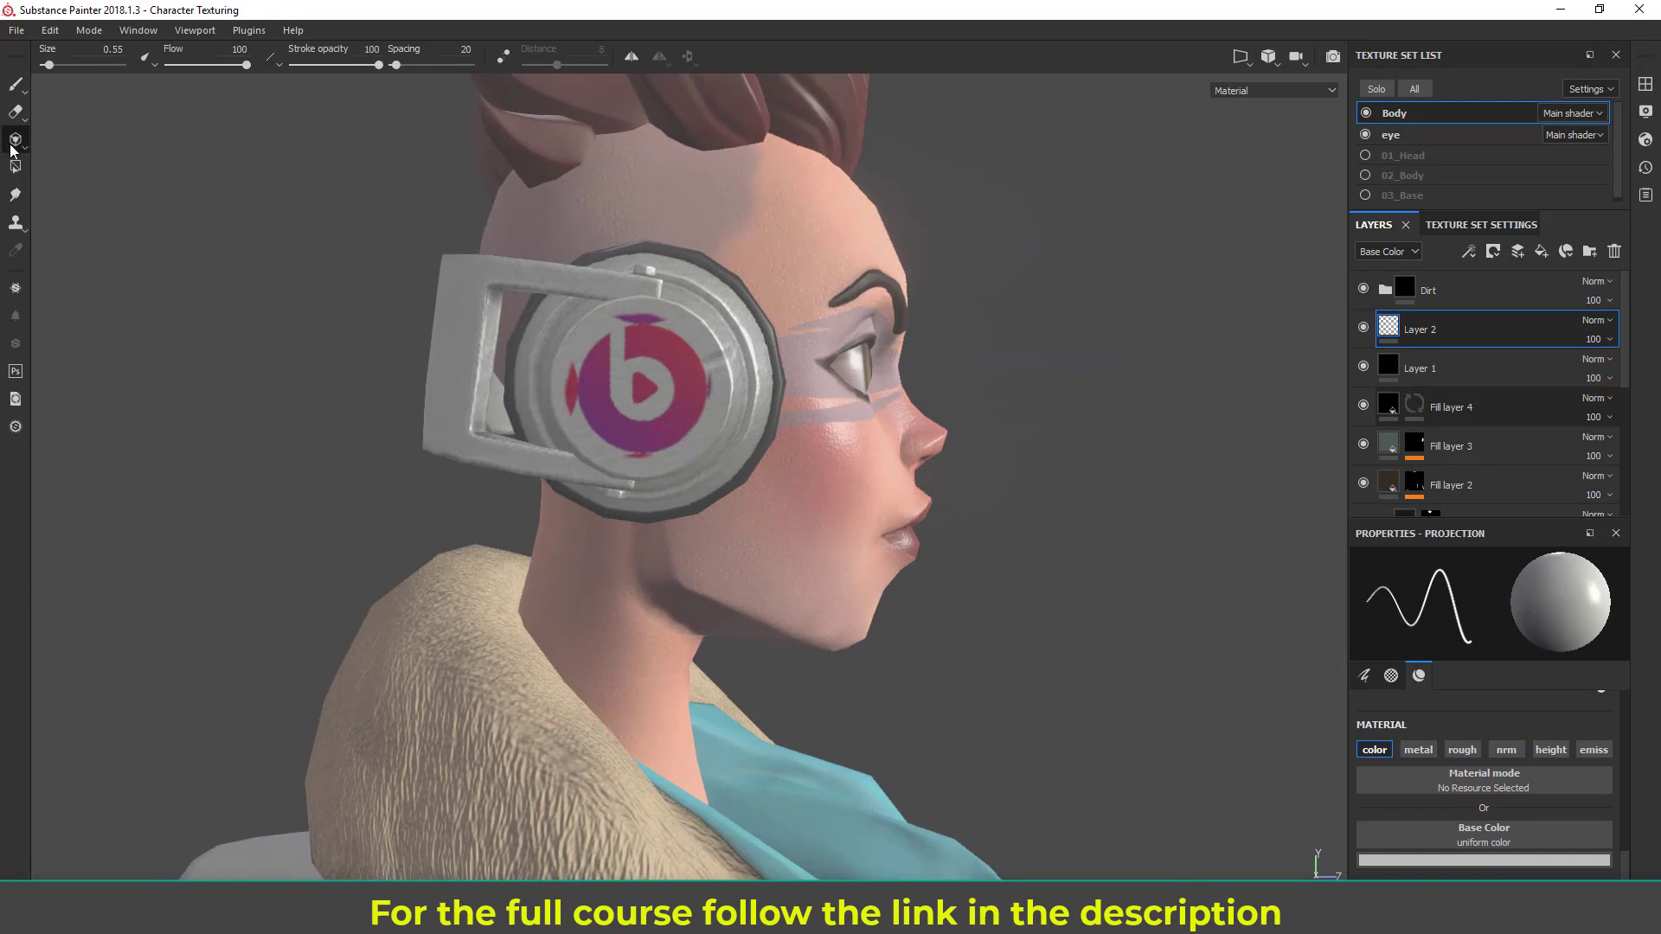
# Step: Erase the stray fragments of neighbouring logos around the Beats logo on the ear cup with an eraser of size 0.1
pyautogui.click(16, 86)
pyautogui.moveTo(680, 445)
pyautogui.keyDown('alt'); pyautogui.mouseDown()
pyautogui.moveTo(822, 475)
pyautogui.moveTo(562, 471)
pyautogui.moveTo(823, 508)
pyautogui.mouseUp(); pyautogui.keyUp('alt')
pyautogui.moveTo(822, 508)
pyautogui.keyDown('alt'); pyautogui.mouseDown(button='right')
pyautogui.moveTo(749, 516)
pyautogui.moveTo(917, 601)
pyautogui.mouseUp(button='right'); pyautogui.keyUp('alt')
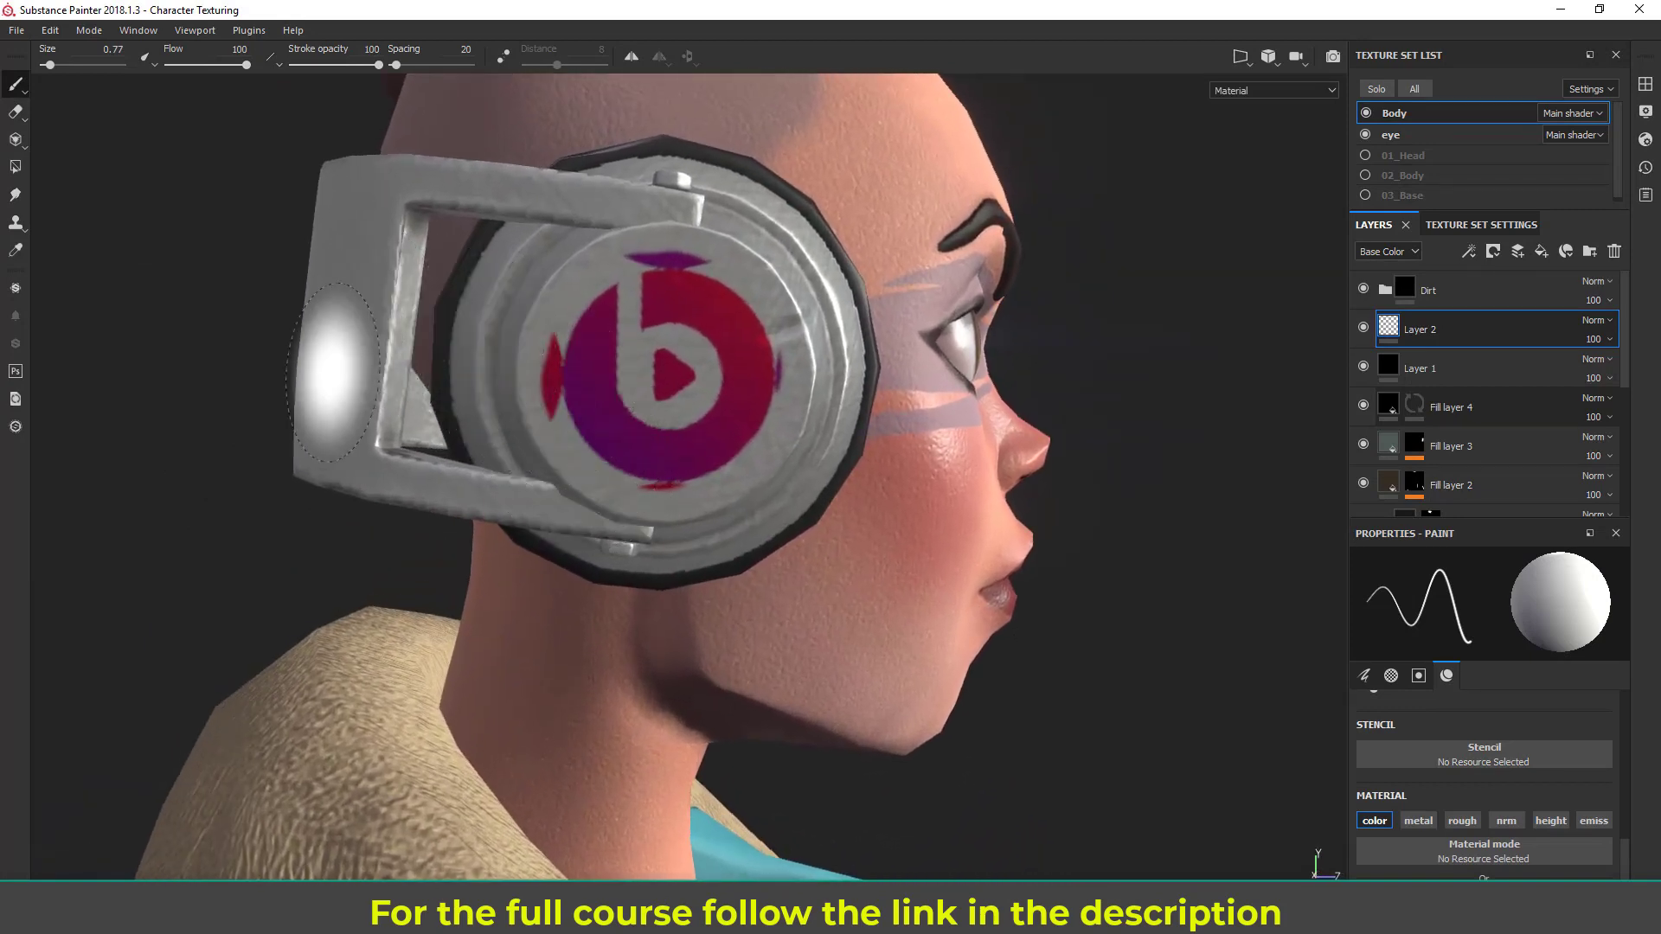
pyautogui.click(15, 110)
pyautogui.keyDown('ctrl'); pyautogui.moveTo(635, 378); pyautogui.dragTo(519, 378, button='right'); pyautogui.keyUp('ctrl')
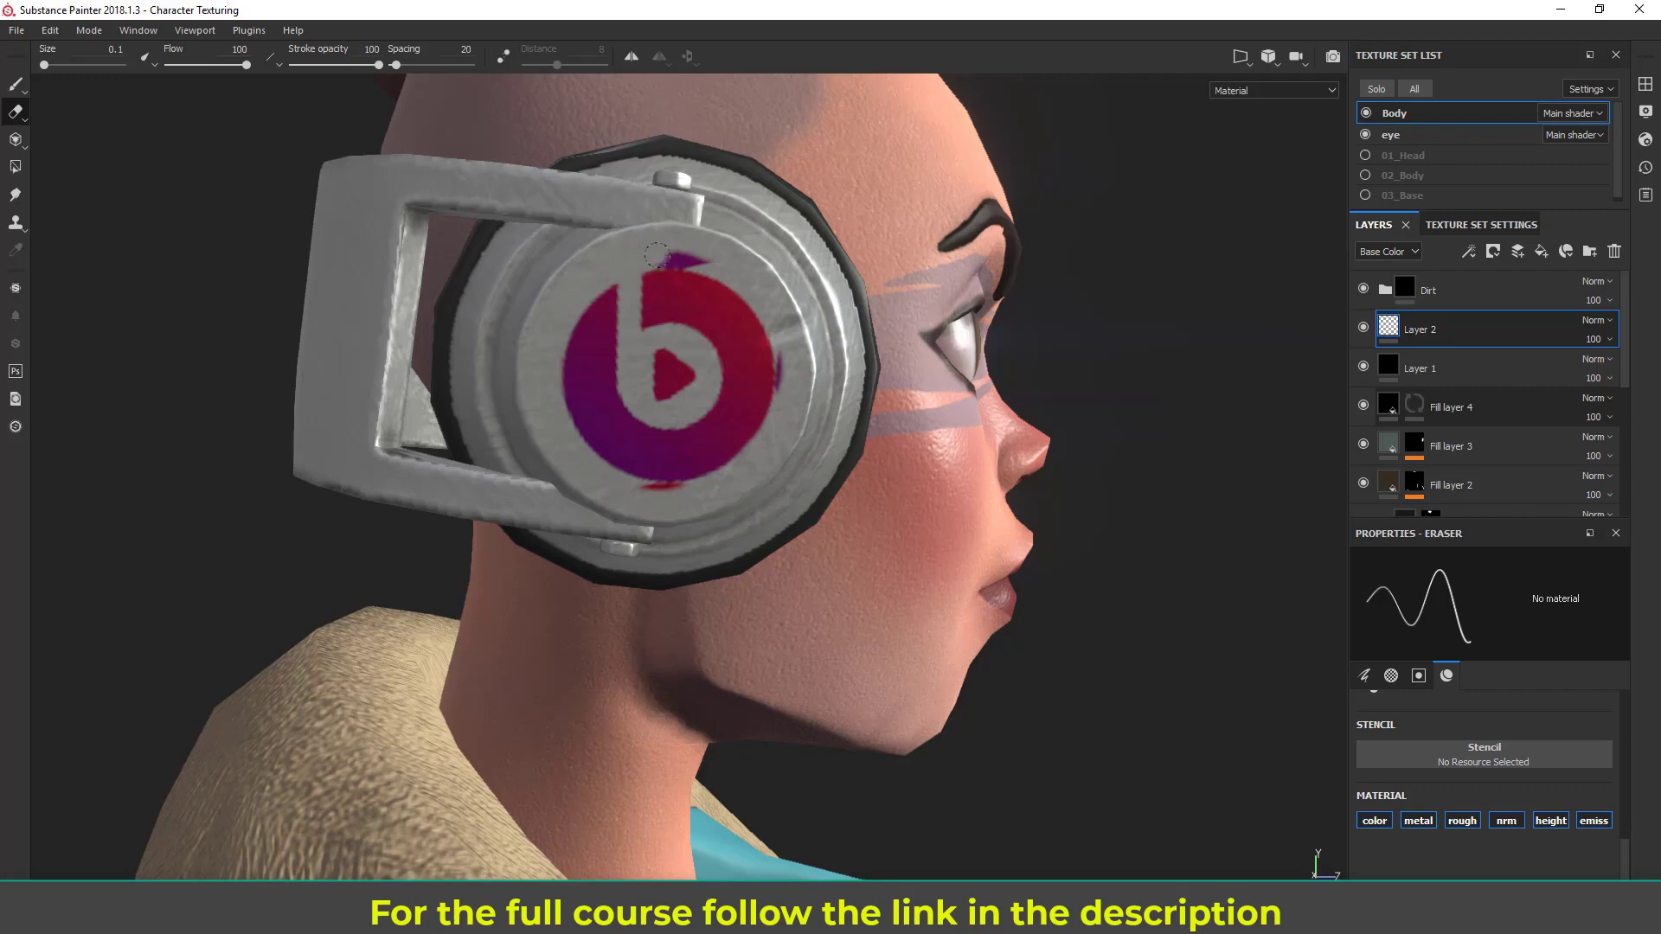
pyautogui.moveTo(677, 254); pyautogui.dragTo(638, 253)
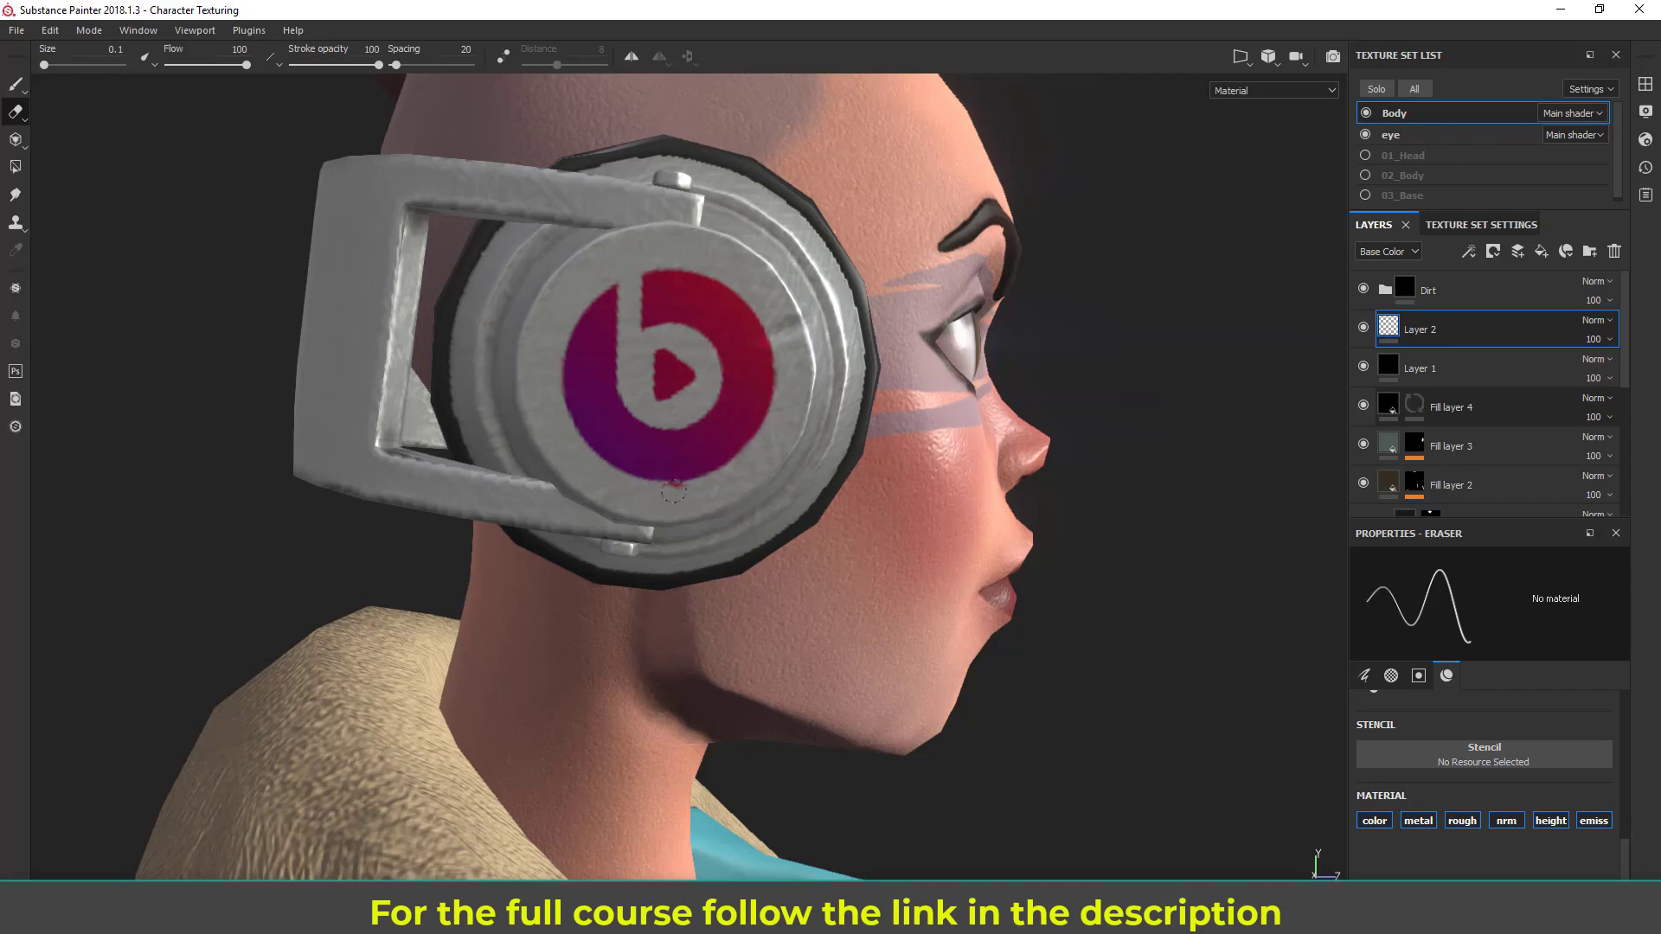
# Step: Examine the Beats logo on both ear cups and the back of the headphone band from all around the character
pyautogui.keyDown('alt'); pyautogui.moveTo(1057, 675); pyautogui.dragTo(126, 320, button='right'); pyautogui.keyUp('alt')
pyautogui.keyDown('alt'); pyautogui.moveTo(433, 364); pyautogui.dragTo(259, 381); pyautogui.keyUp('alt')
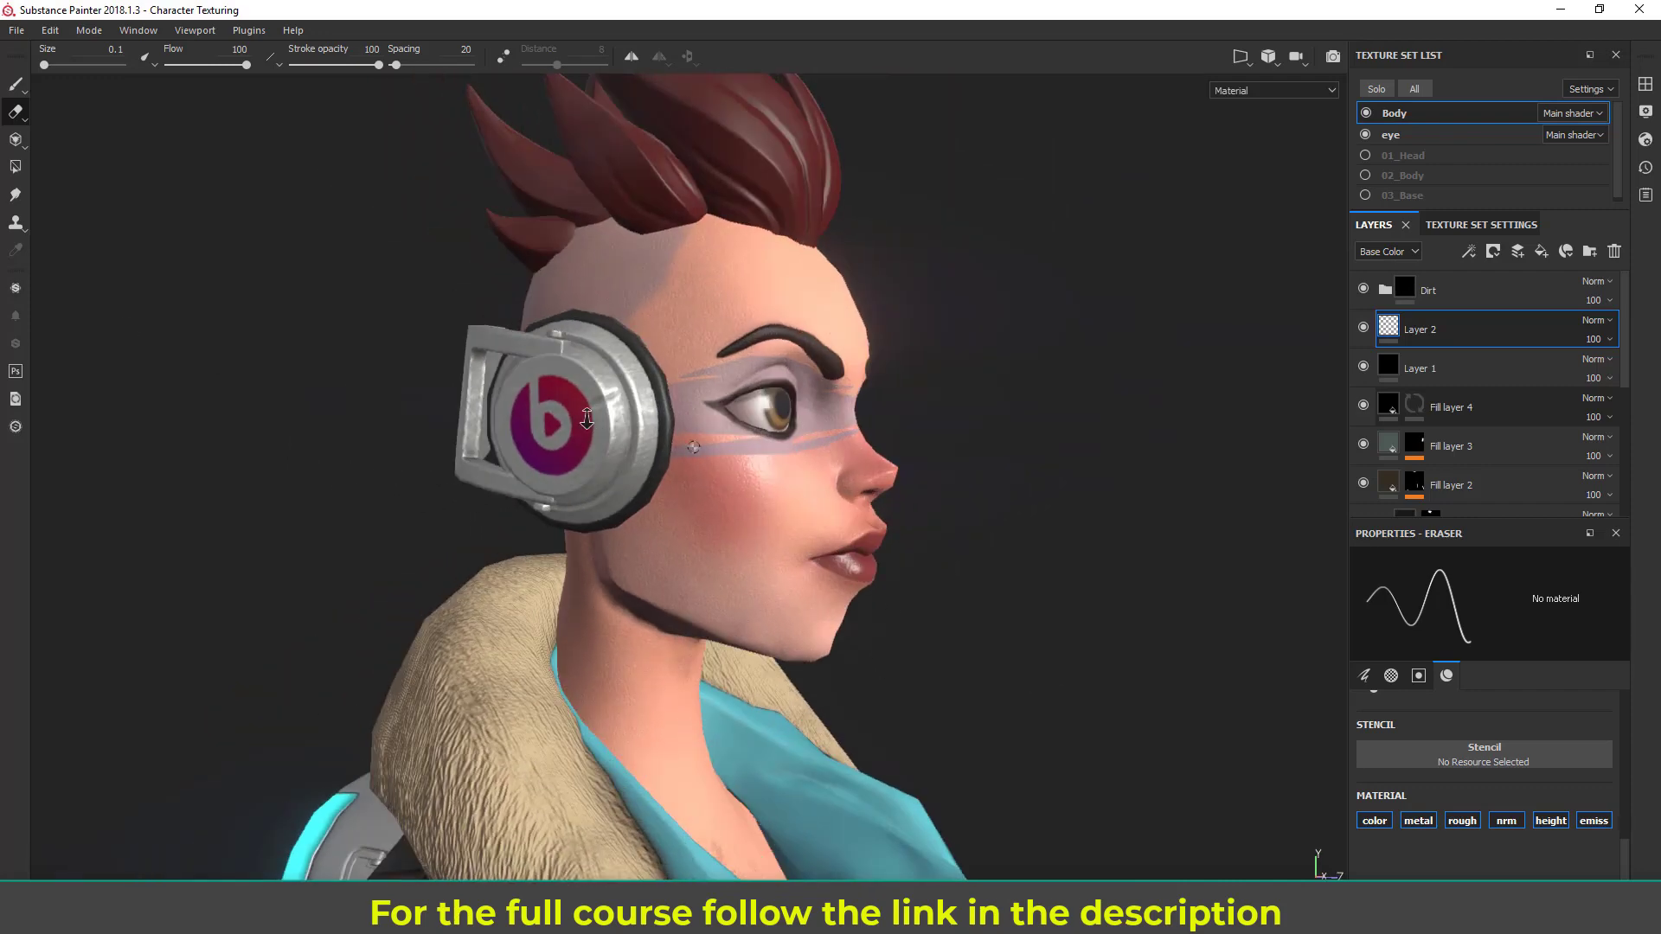
pyautogui.keyDown('alt'); pyautogui.moveTo(952, 389); pyautogui.dragTo(52, 407, button='right'); pyautogui.keyUp('alt')
pyautogui.keyDown('alt'); pyautogui.moveTo(684, 493); pyautogui.dragTo(294, 512); pyautogui.keyUp('alt')
pyautogui.keyDown('alt'); pyautogui.moveTo(419, 505); pyautogui.dragTo(61, 459); pyautogui.keyUp('alt')
pyautogui.keyDown('alt'); pyautogui.moveTo(722, 533); pyautogui.dragTo(490, 526, button='middle'); pyautogui.keyUp('alt')
pyautogui.keyDown('alt'); pyautogui.moveTo(490, 526); pyautogui.dragTo(778, 484, button='right'); pyautogui.keyUp('alt')
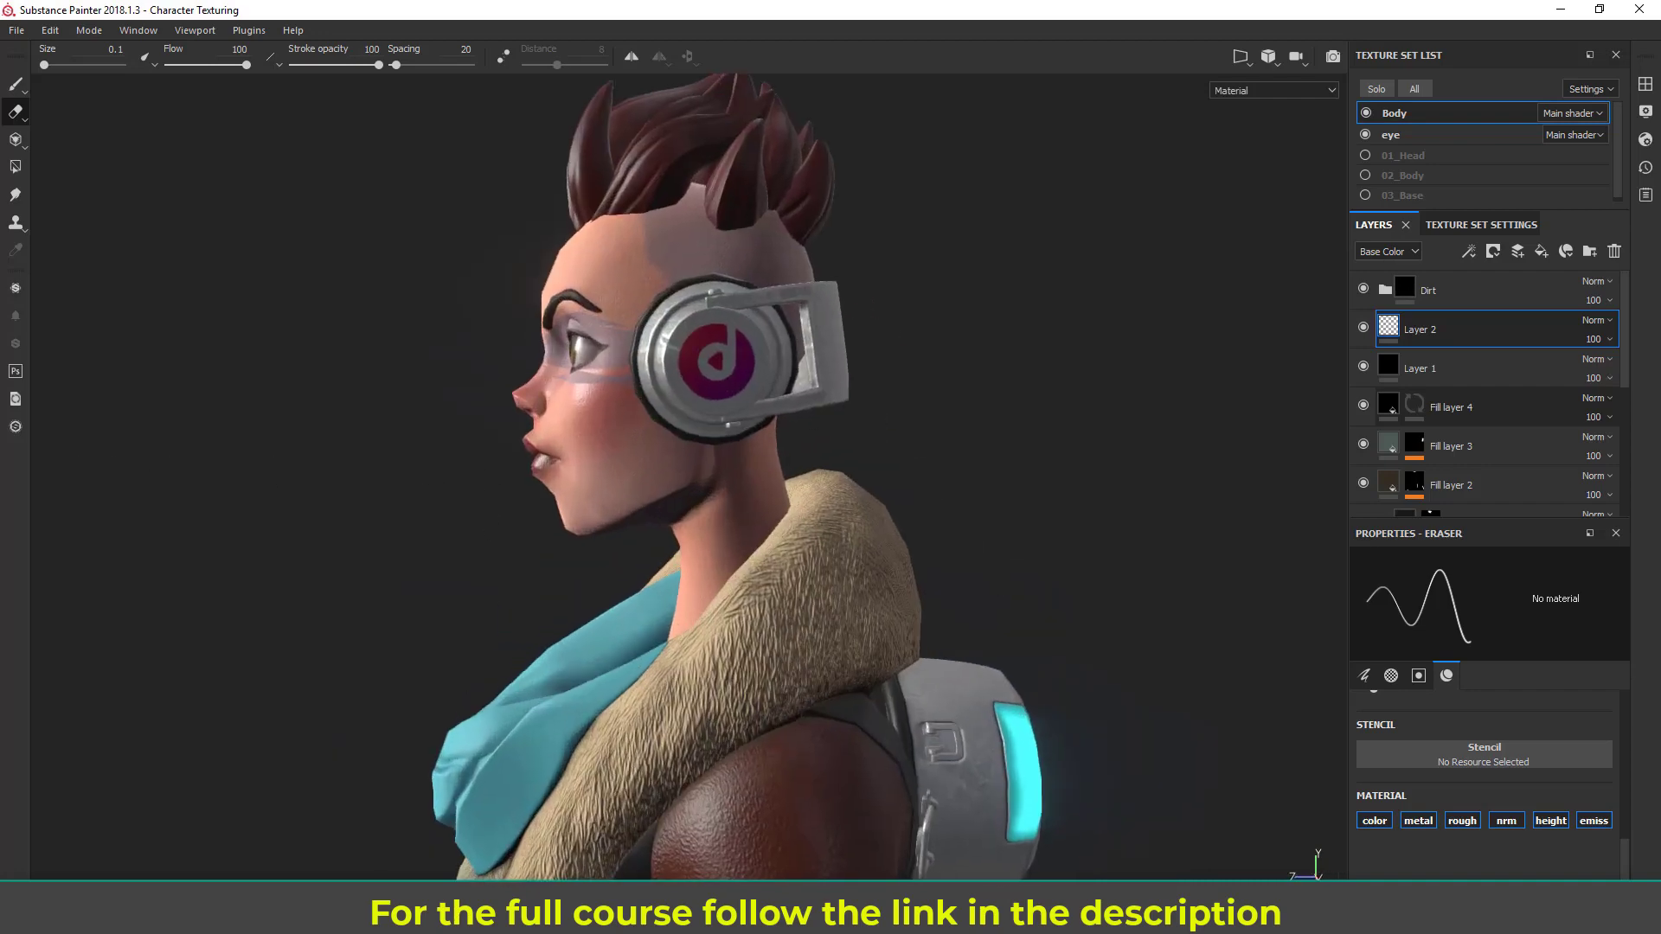
pyautogui.keyDown('alt'); pyautogui.moveTo(692, 328); pyautogui.dragTo(719, 327); pyautogui.keyUp('alt')
pyautogui.keyDown('alt'); pyautogui.moveTo(575, 413); pyautogui.dragTo(489, 409); pyautogui.keyUp('alt')
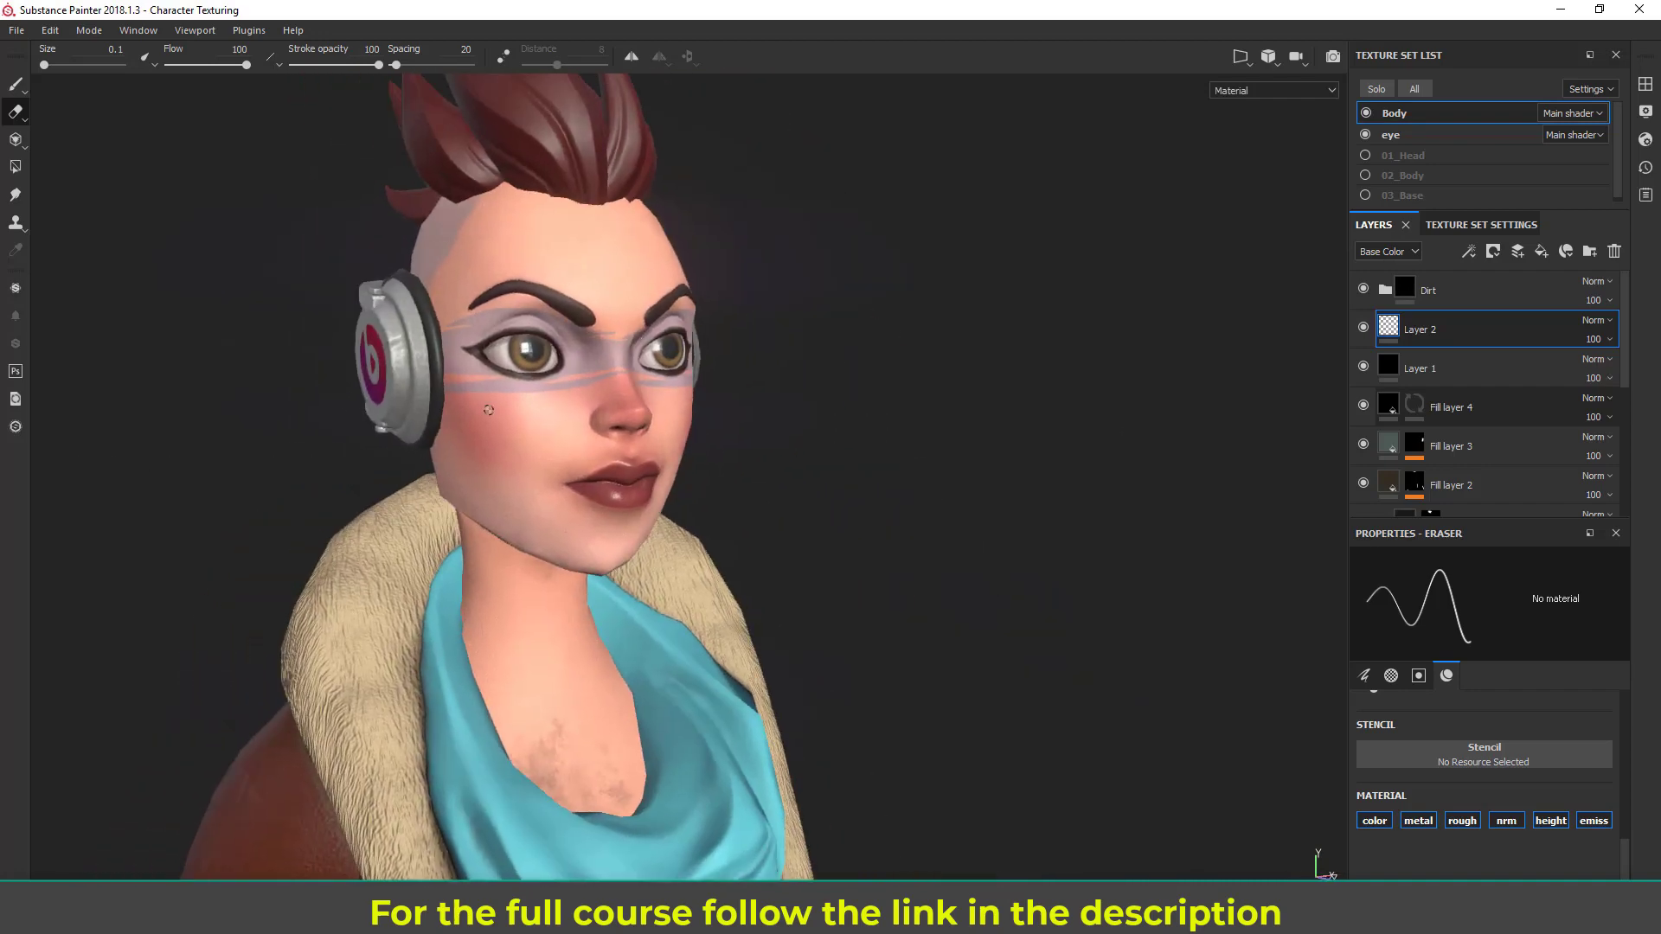
pyautogui.keyDown('alt'); pyautogui.moveTo(755, 398); pyautogui.dragTo(452, 398); pyautogui.keyUp('alt')
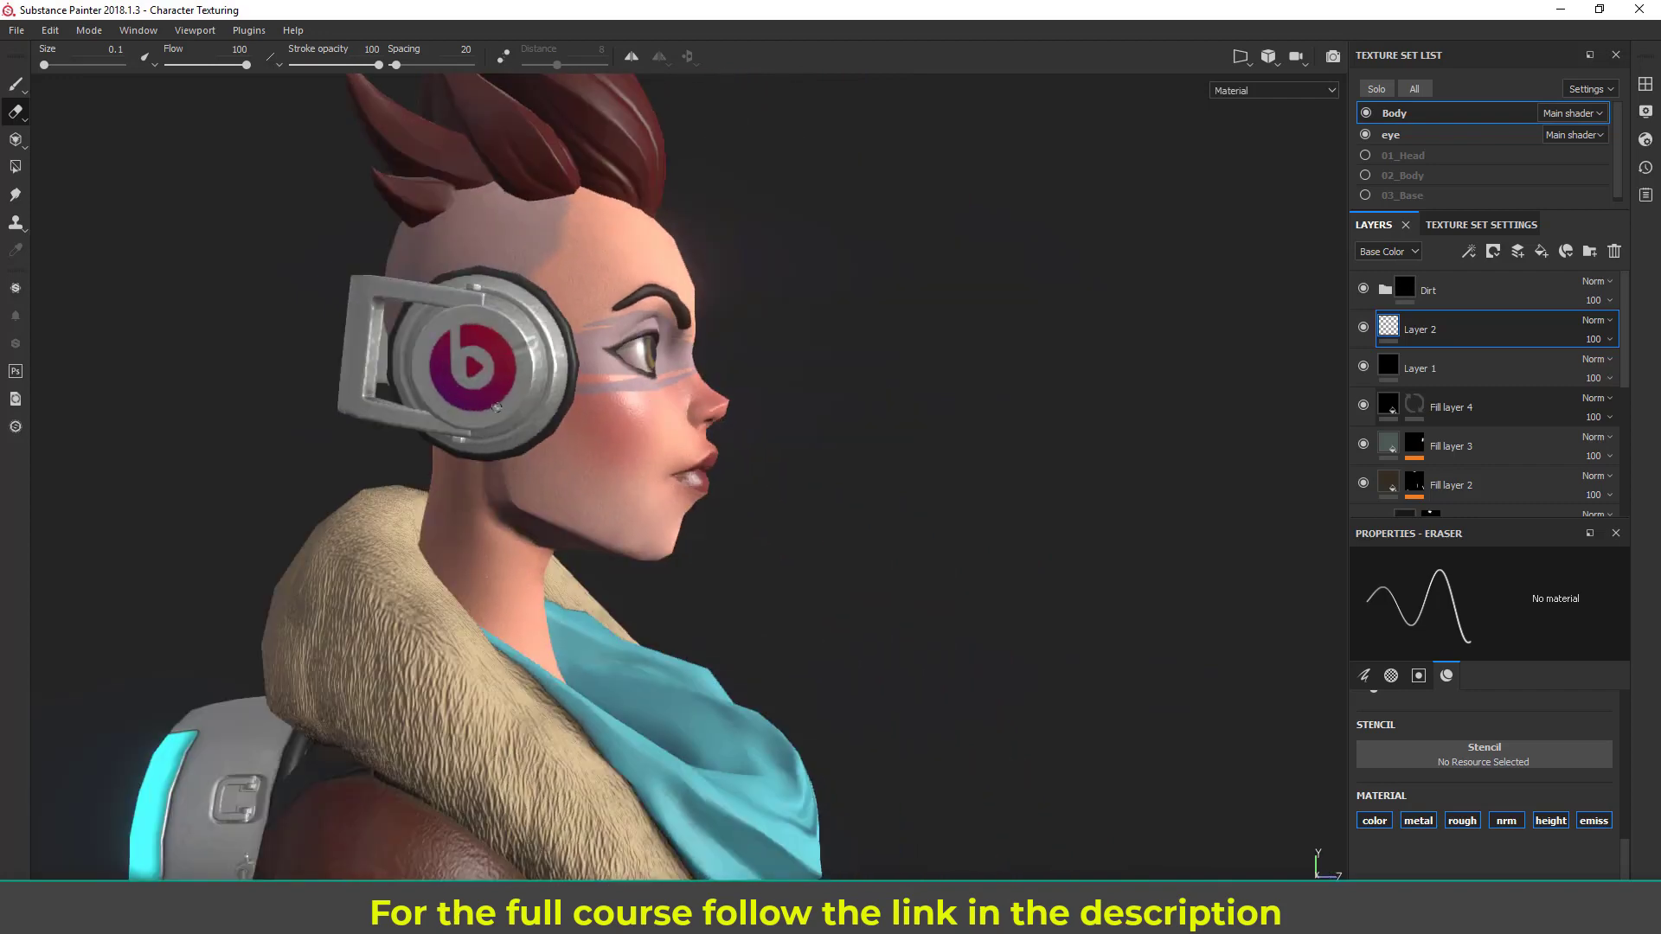
pyautogui.keyDown('alt'); pyautogui.moveTo(700, 394); pyautogui.dragTo(138, 411); pyautogui.keyUp('alt')
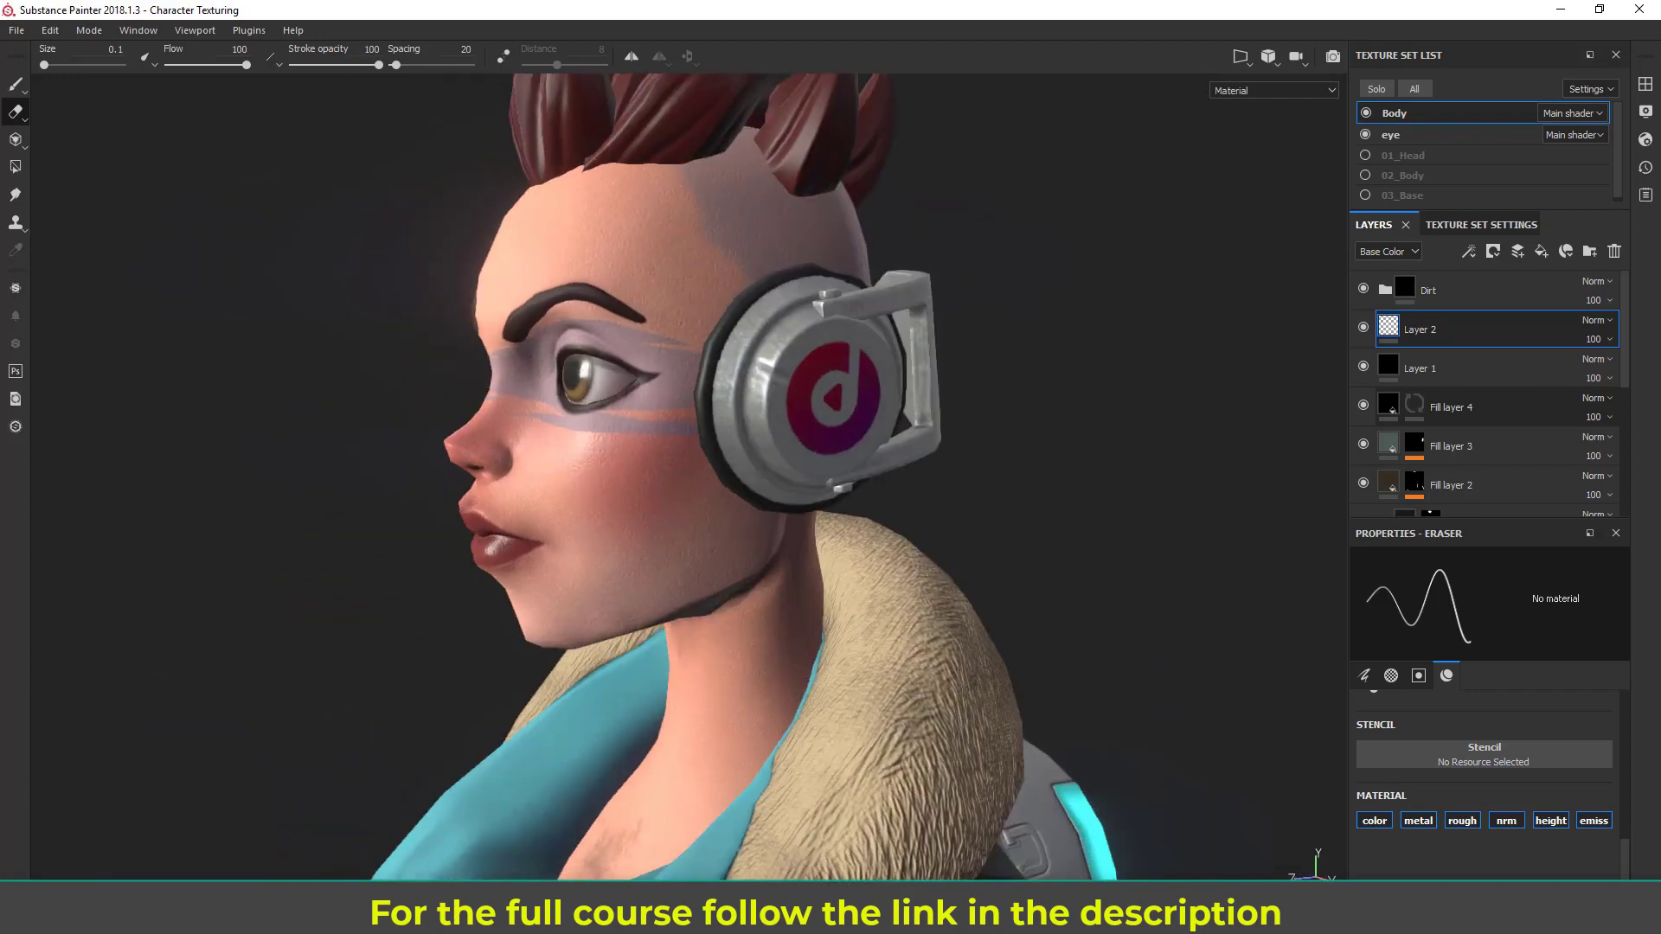
pyautogui.keyDown('alt'); pyautogui.moveTo(735, 495); pyautogui.dragTo(875, 356); pyautogui.keyUp('alt')
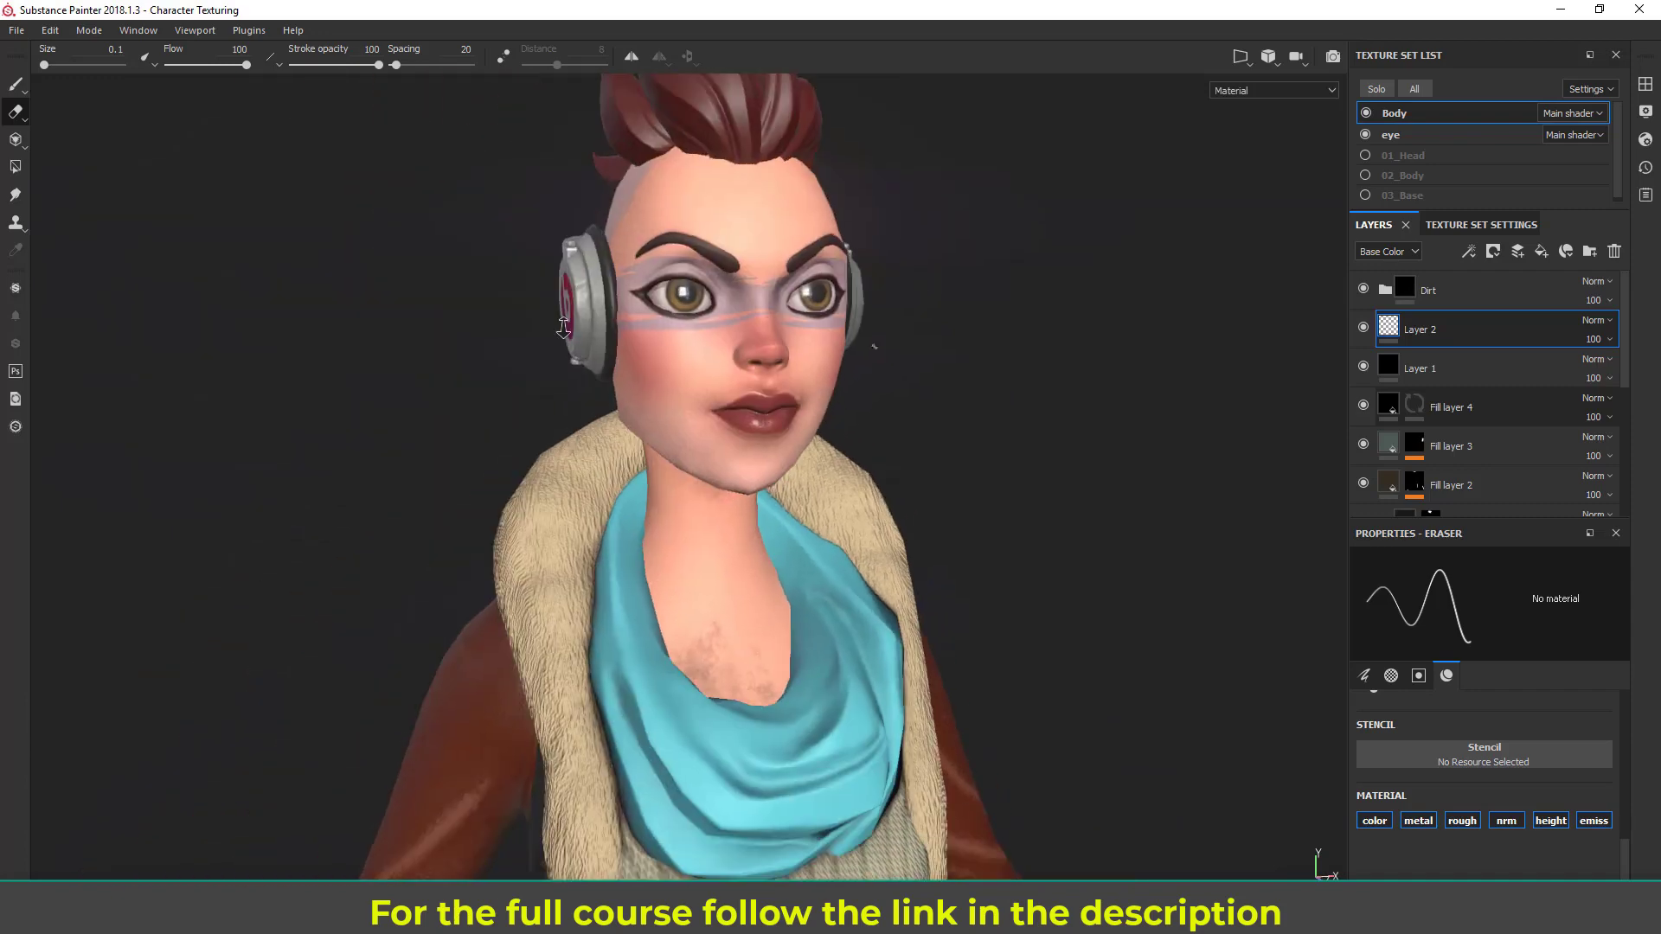
pyautogui.keyDown('alt'); pyautogui.moveTo(874, 355); pyautogui.dragTo(560, 442, button='right'); pyautogui.keyUp('alt')
pyautogui.keyDown('alt'); pyautogui.moveTo(560, 442); pyautogui.dragTo(1111, 454); pyautogui.keyUp('alt')
pyautogui.keyDown('alt'); pyautogui.moveTo(1053, 449); pyautogui.dragTo(973, 440, button='middle'); pyautogui.keyUp('alt')
pyautogui.keyDown('alt'); pyautogui.moveTo(973, 439); pyautogui.dragTo(1077, 449); pyautogui.keyUp('alt')
pyautogui.keyDown('alt'); pyautogui.moveTo(1077, 450); pyautogui.dragTo(642, 333, button='right'); pyautogui.keyUp('alt')
pyautogui.moveTo(642, 333)
pyautogui.keyDown('alt'); pyautogui.mouseDown()
pyautogui.moveTo(683, 346)
pyautogui.moveTo(645, 340)
pyautogui.mouseUp(); pyautogui.keyUp('alt')
pyautogui.keyDown('alt'); pyautogui.moveTo(885, 462); pyautogui.dragTo(920, 467, button='middle'); pyautogui.keyUp('alt')
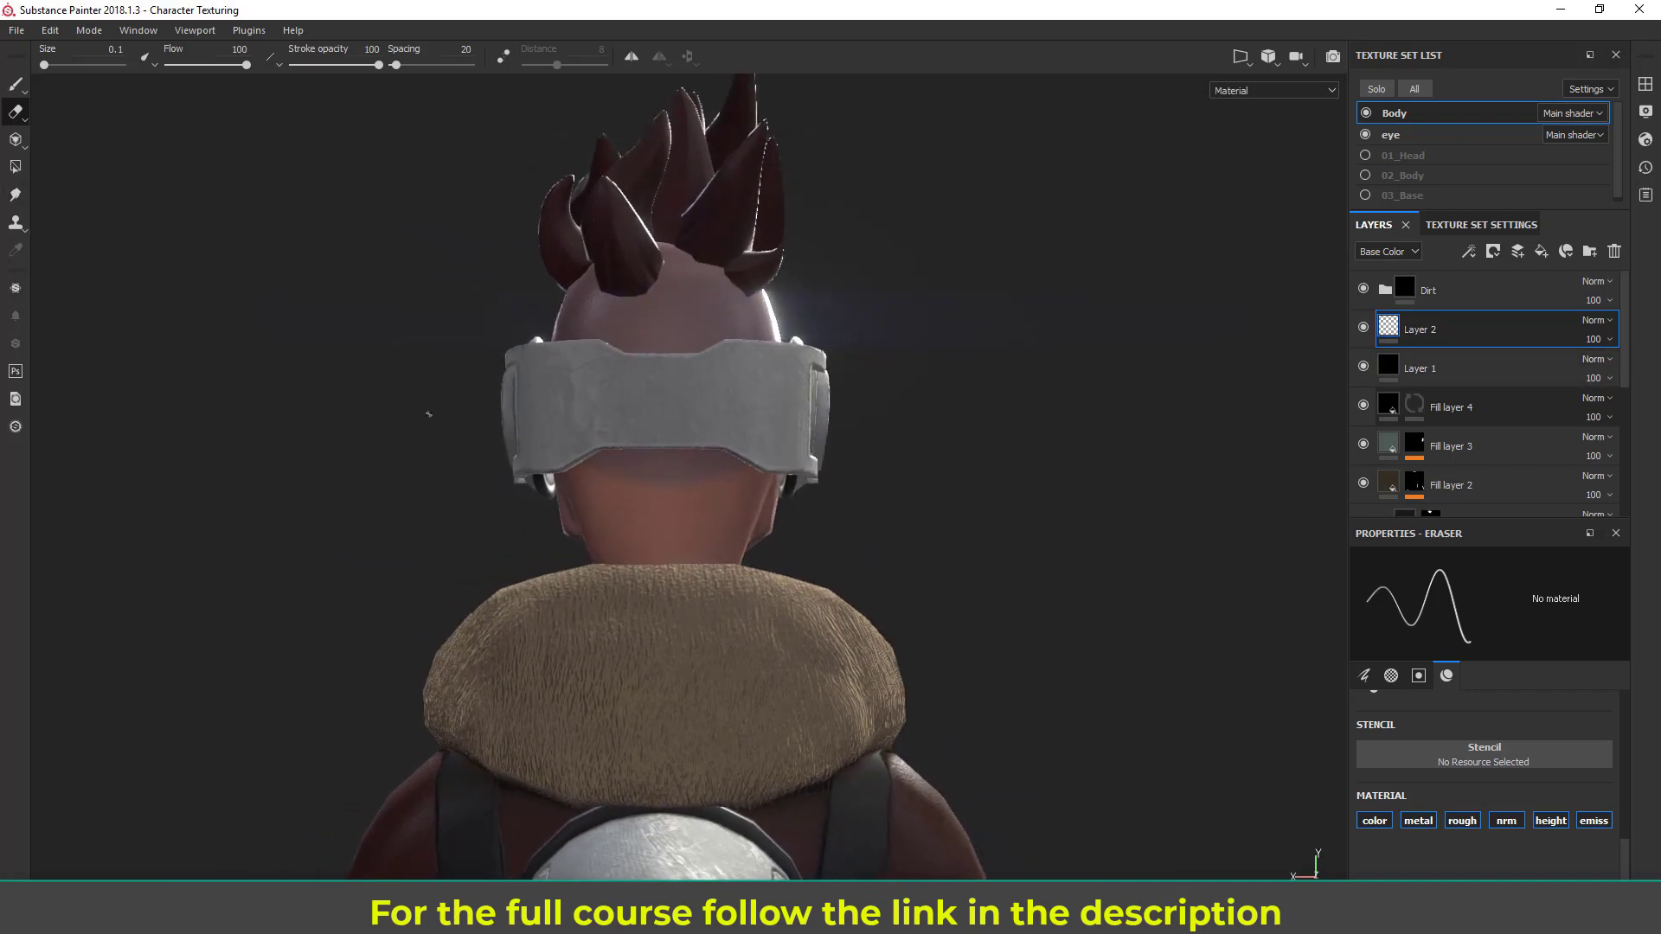
# Step: Assign the 616 texture from the shelf as the Projection tool's base color
pyautogui.click(17, 144)
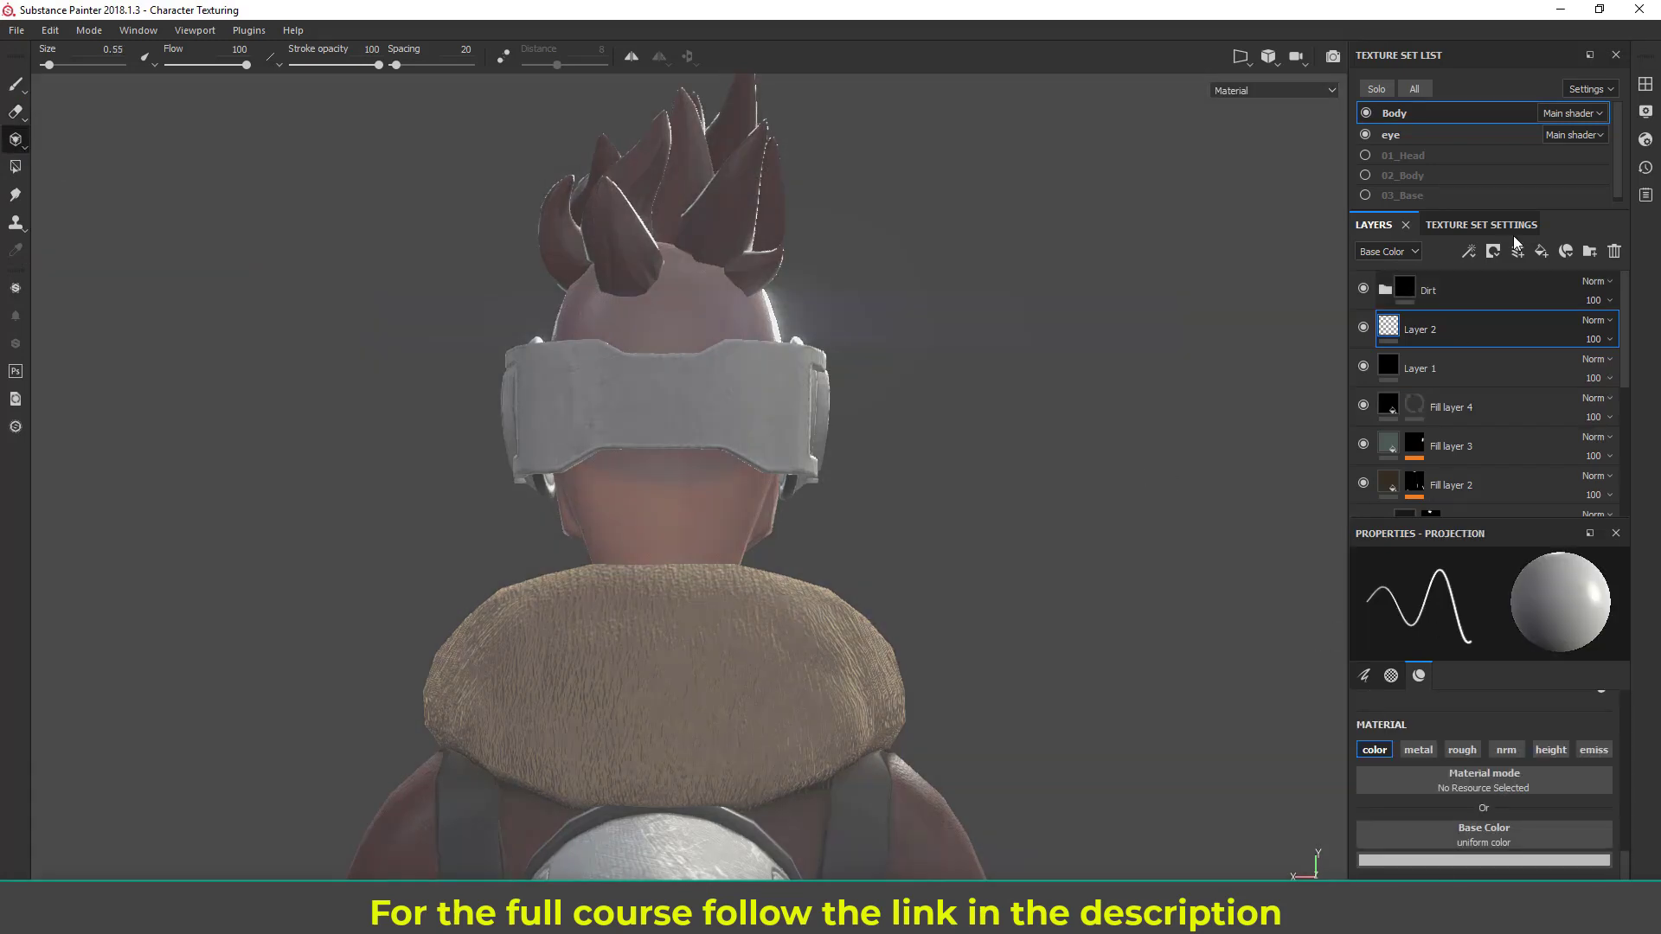
pyautogui.click(1648, 87)
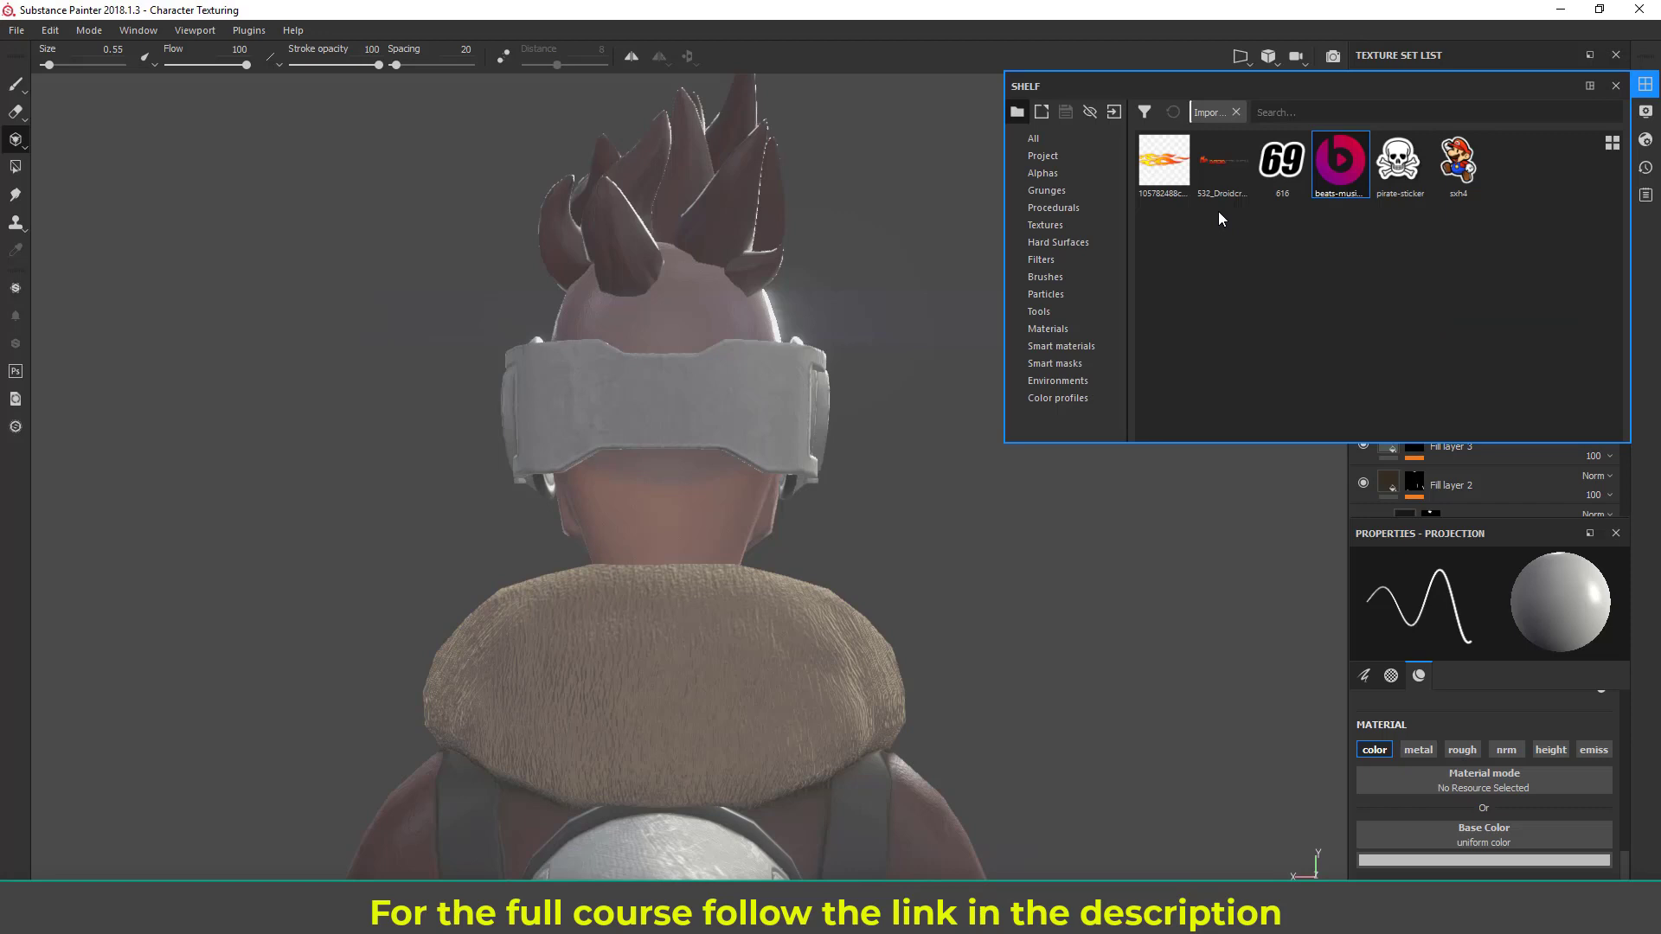
pyautogui.moveTo(1287, 166)
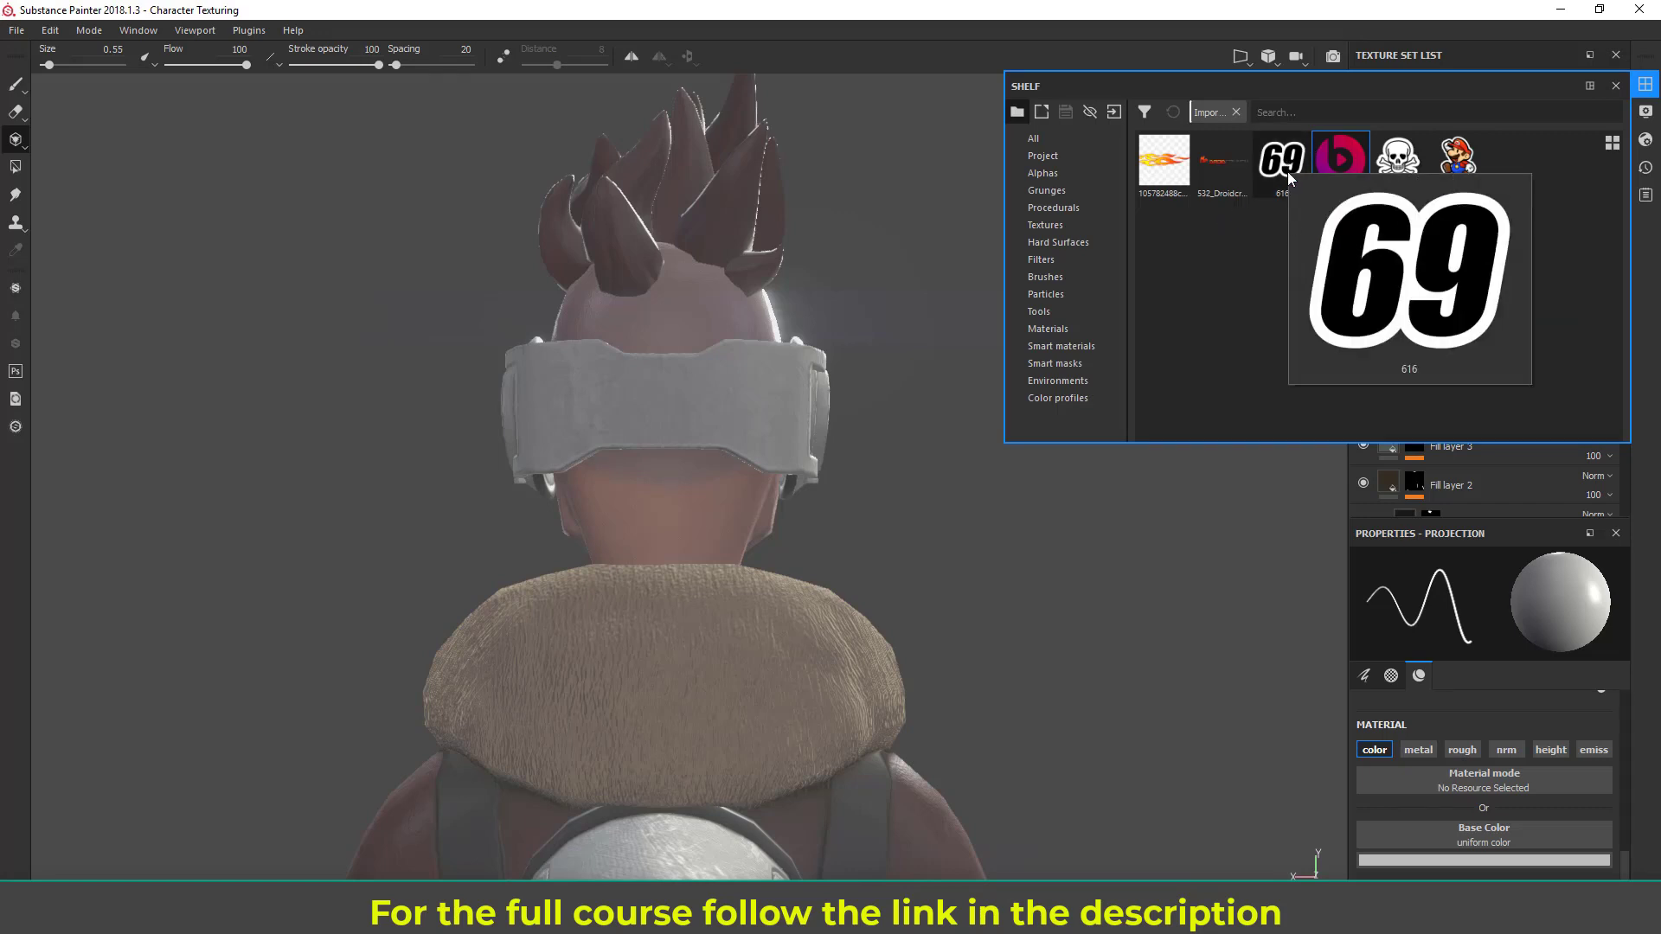
pyautogui.moveTo(1286, 171); pyautogui.dragTo(1515, 838)
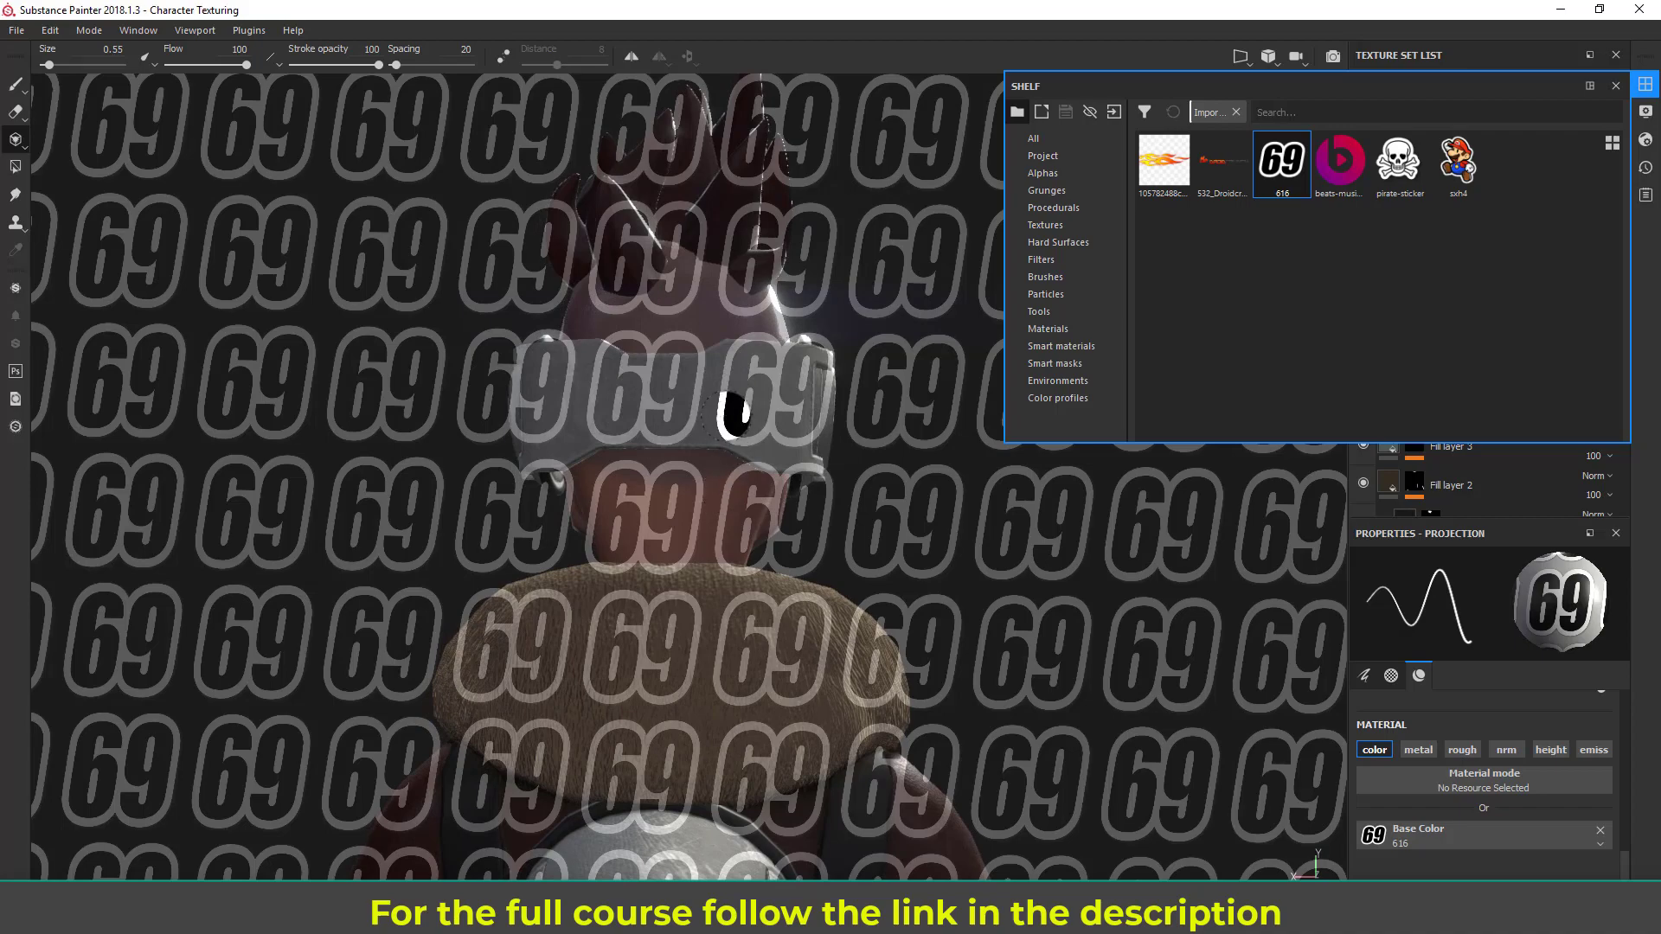
# Step: Shrink the 69 stencil, align it with the headphone band, and project a single 69 onto the middle of the band's back
pyautogui.press('s')
pyautogui.moveTo(737, 403); pyautogui.dragTo(731, 481, button='right')
pyautogui.keyDown('alt'); pyautogui.moveTo(734, 460); pyautogui.dragTo(727, 478, button='middle'); pyautogui.keyUp('alt')
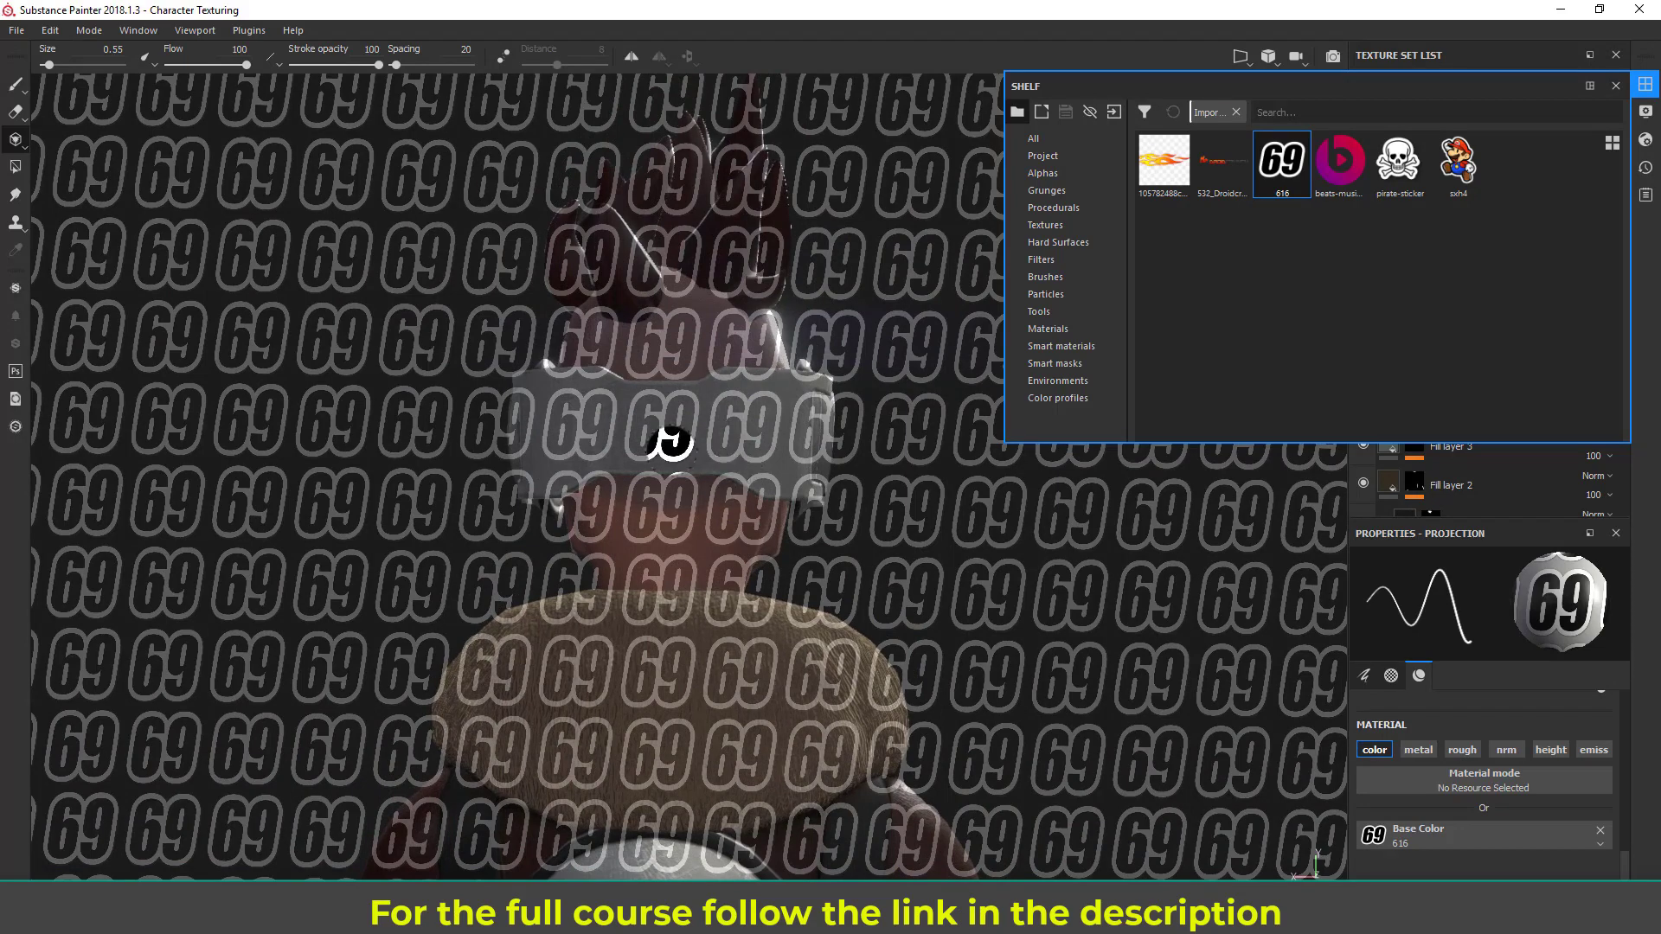
pyautogui.moveTo(652, 427); pyautogui.dragTo(647, 447)
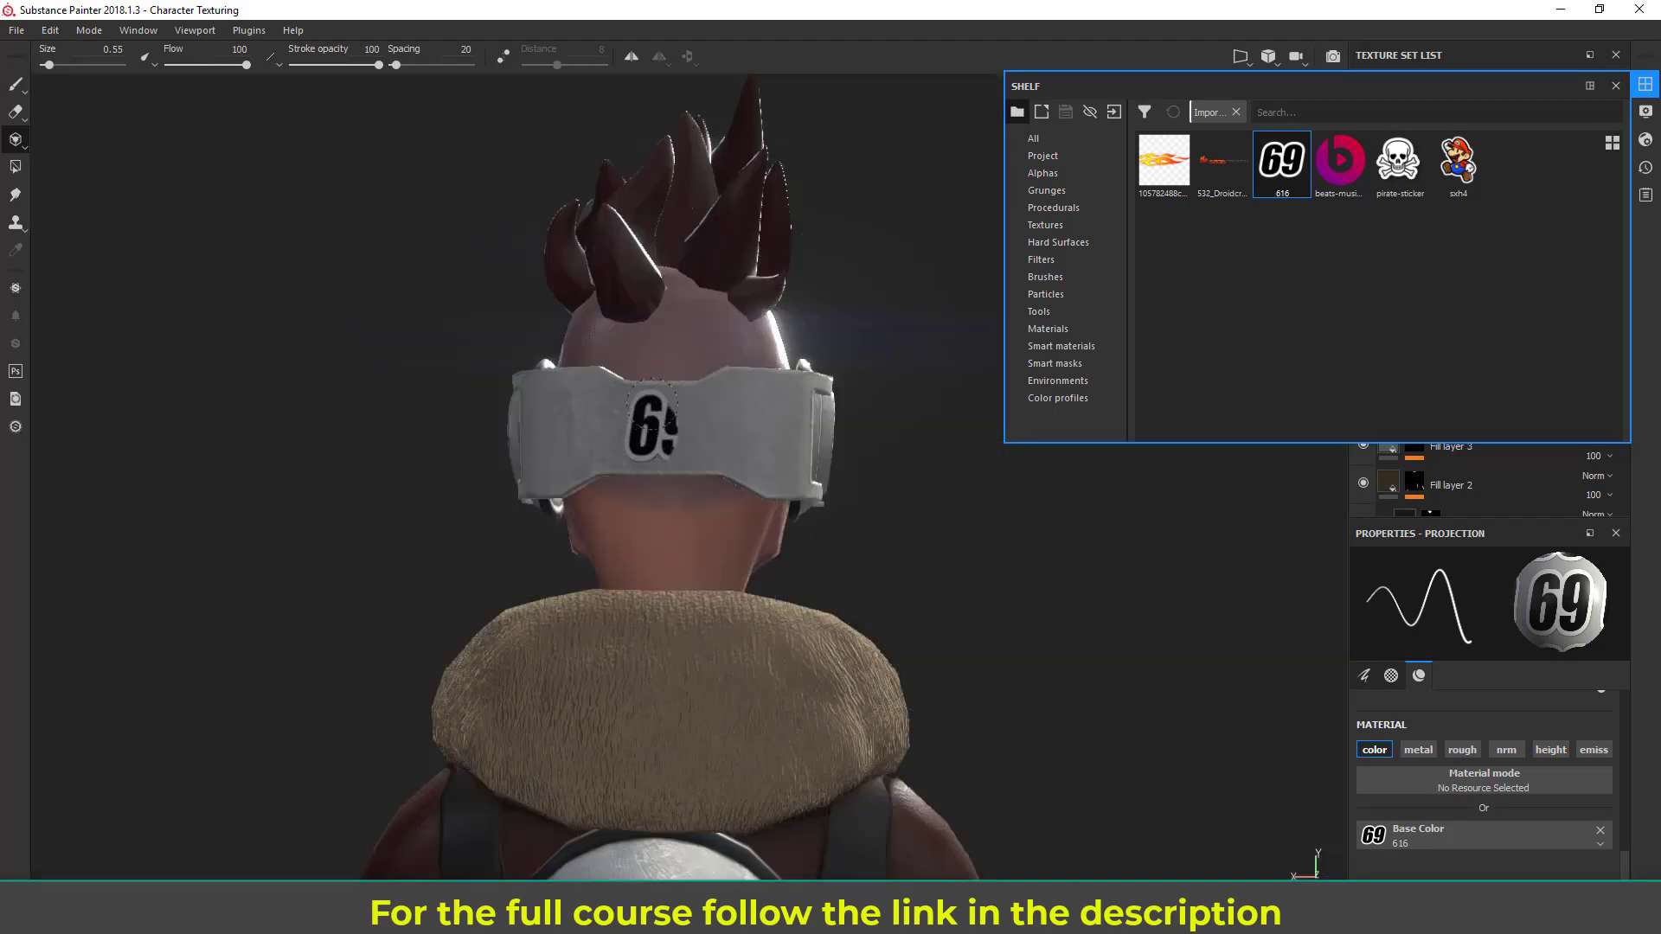
pyautogui.press('s')
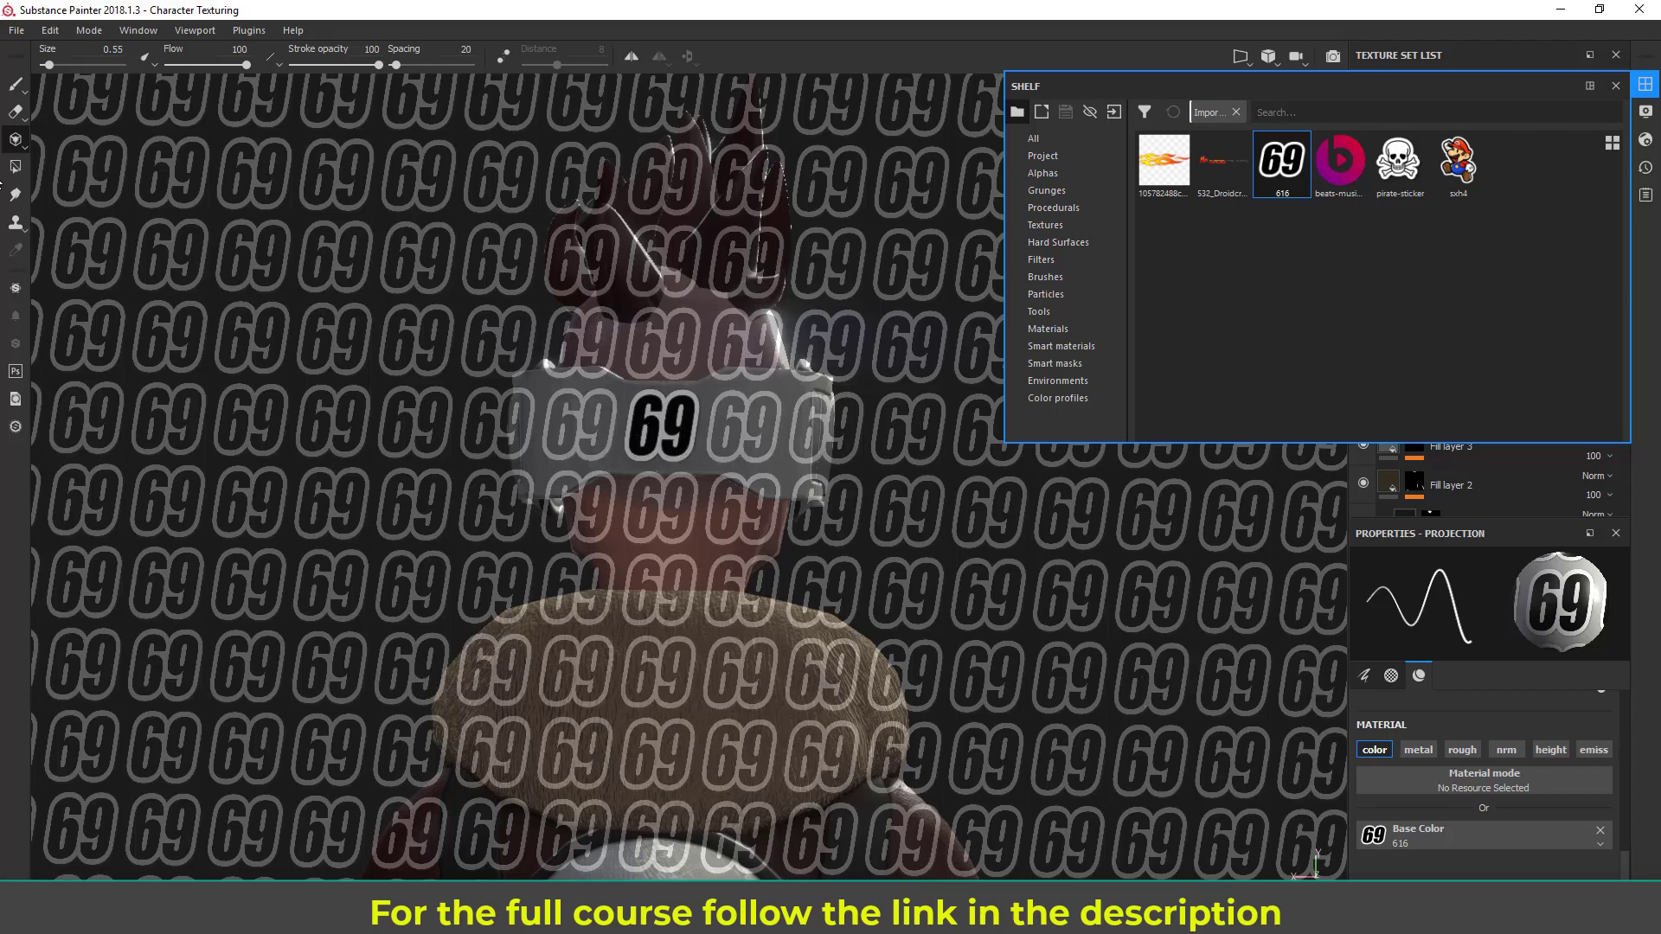
pyautogui.click(1550, 750)
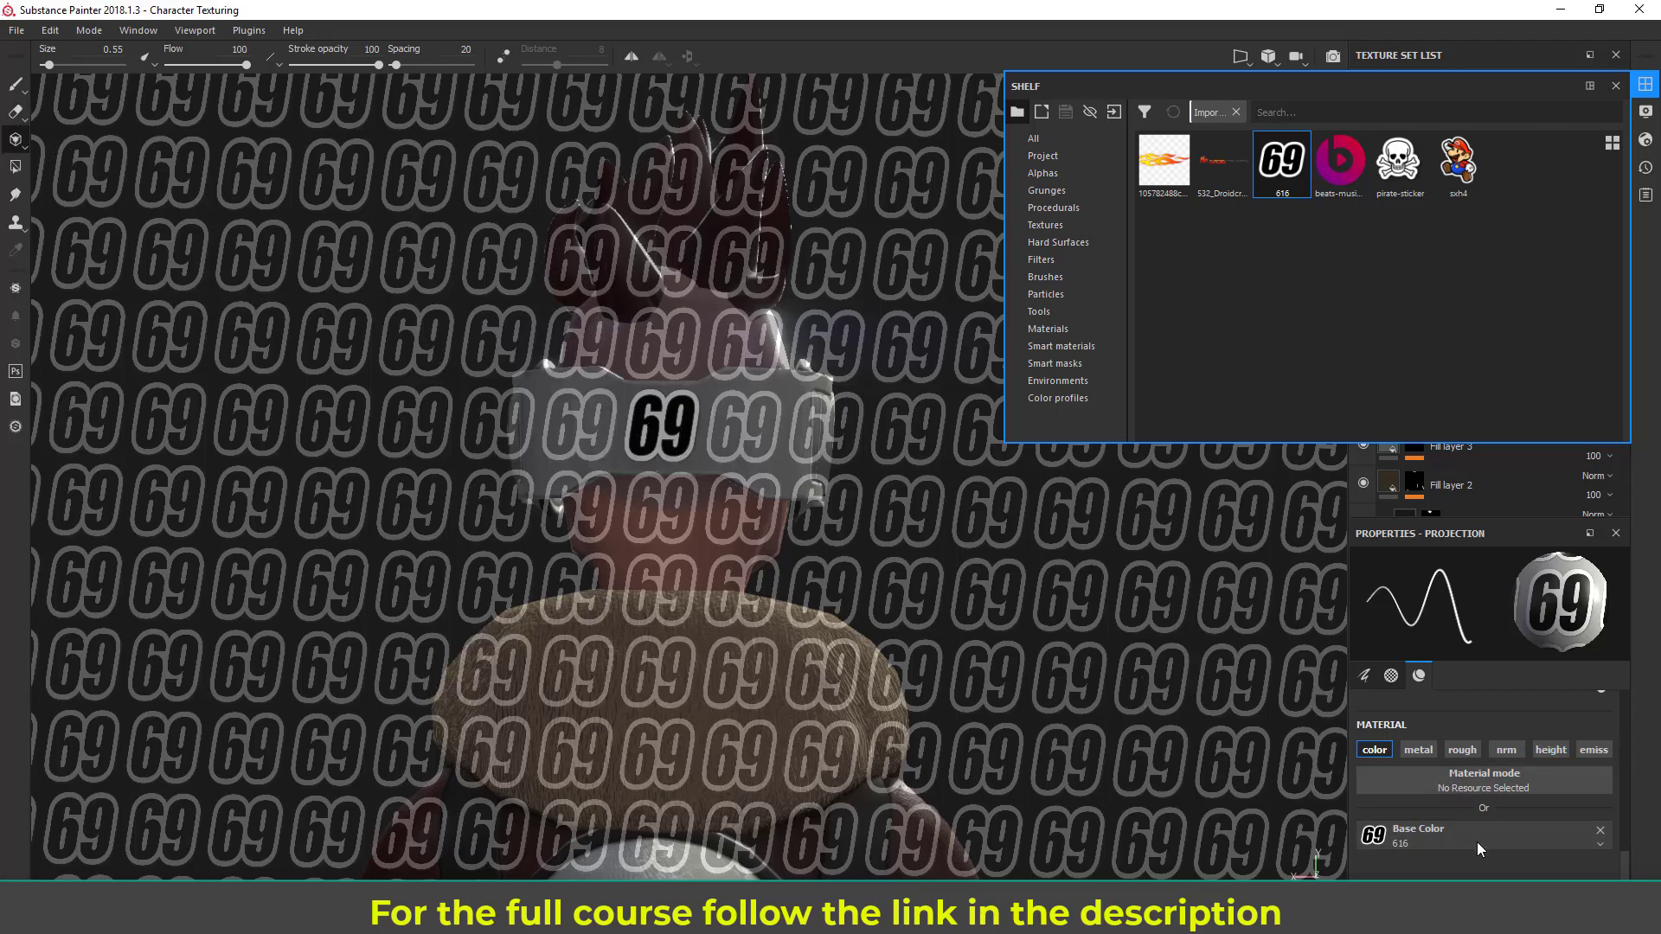
# Step: Clear the 616 texture from the Projection tool's base color and switch to the Paint tool to inspect the 69 decal up close
pyautogui.click(1598, 832)
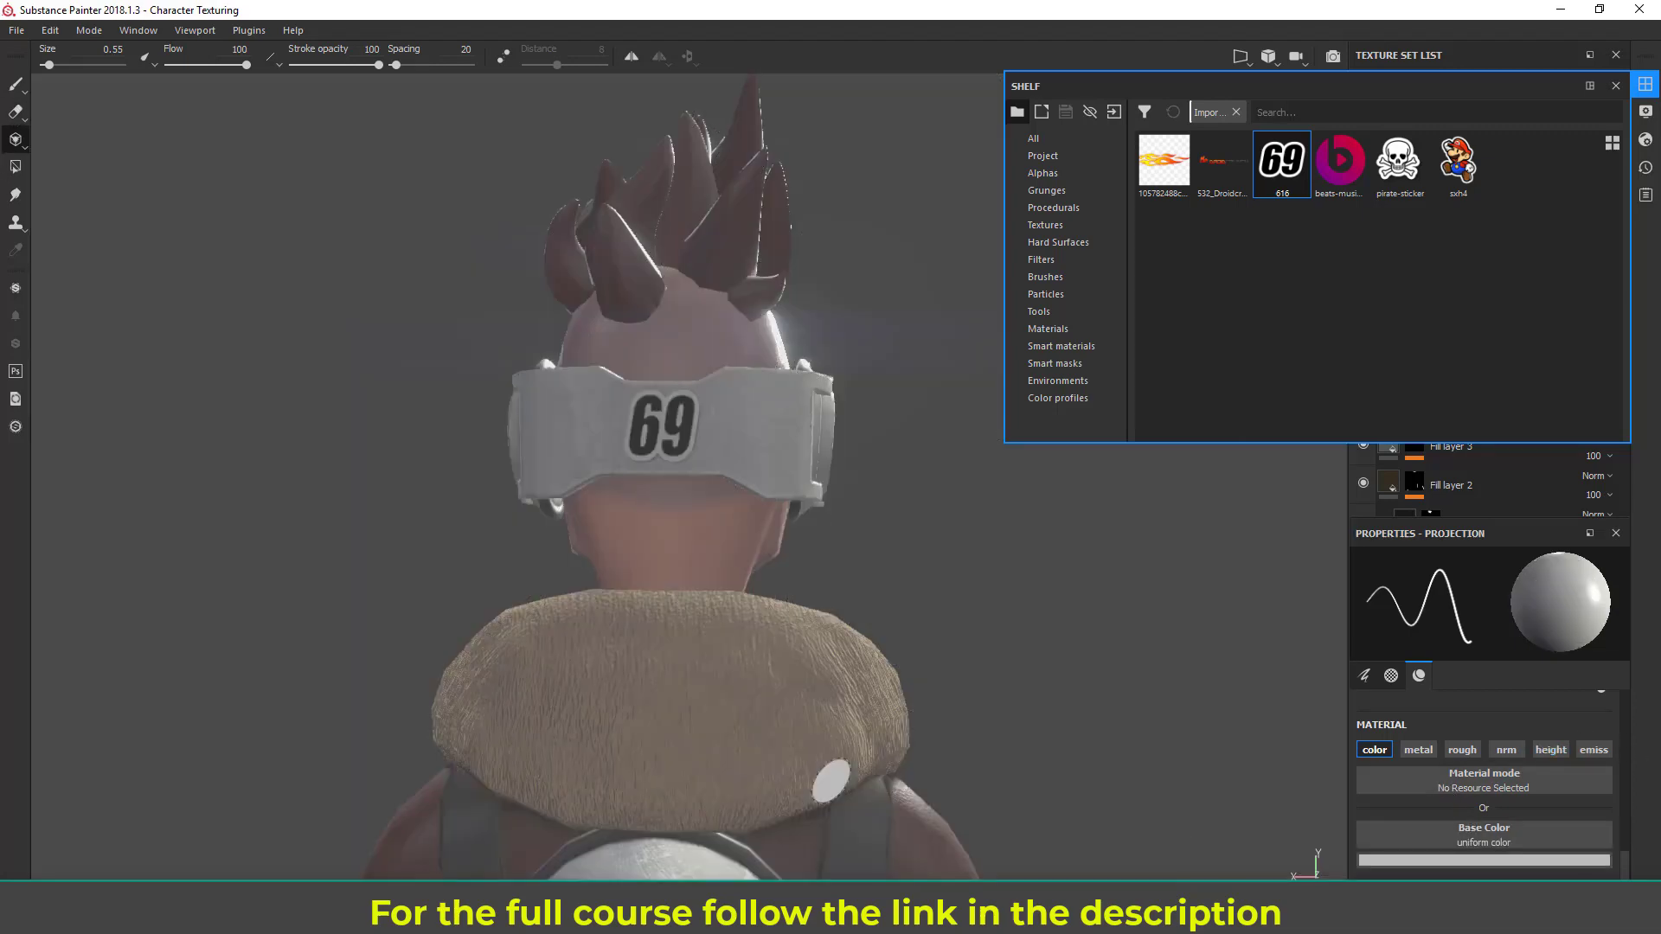
pyautogui.click(13, 88)
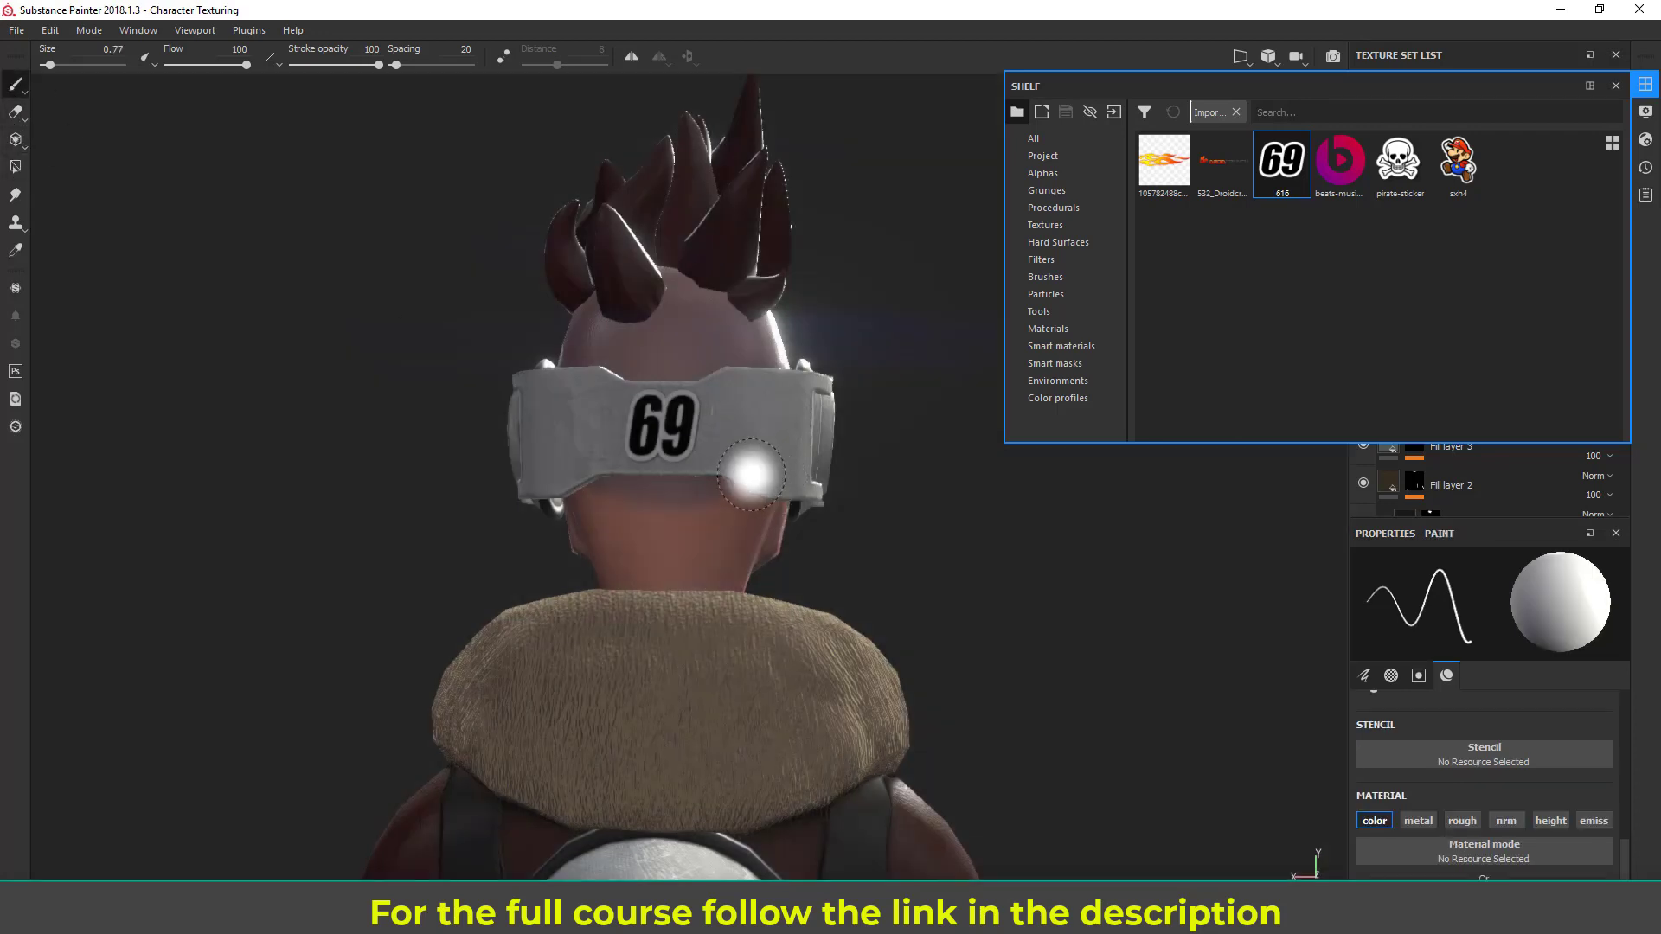
pyautogui.keyDown('alt'); pyautogui.moveTo(751, 474); pyautogui.dragTo(839, 493, button='right'); pyautogui.keyUp('alt')
pyautogui.keyDown('alt'); pyautogui.moveTo(839, 493); pyautogui.dragTo(770, 484); pyautogui.keyUp('alt')
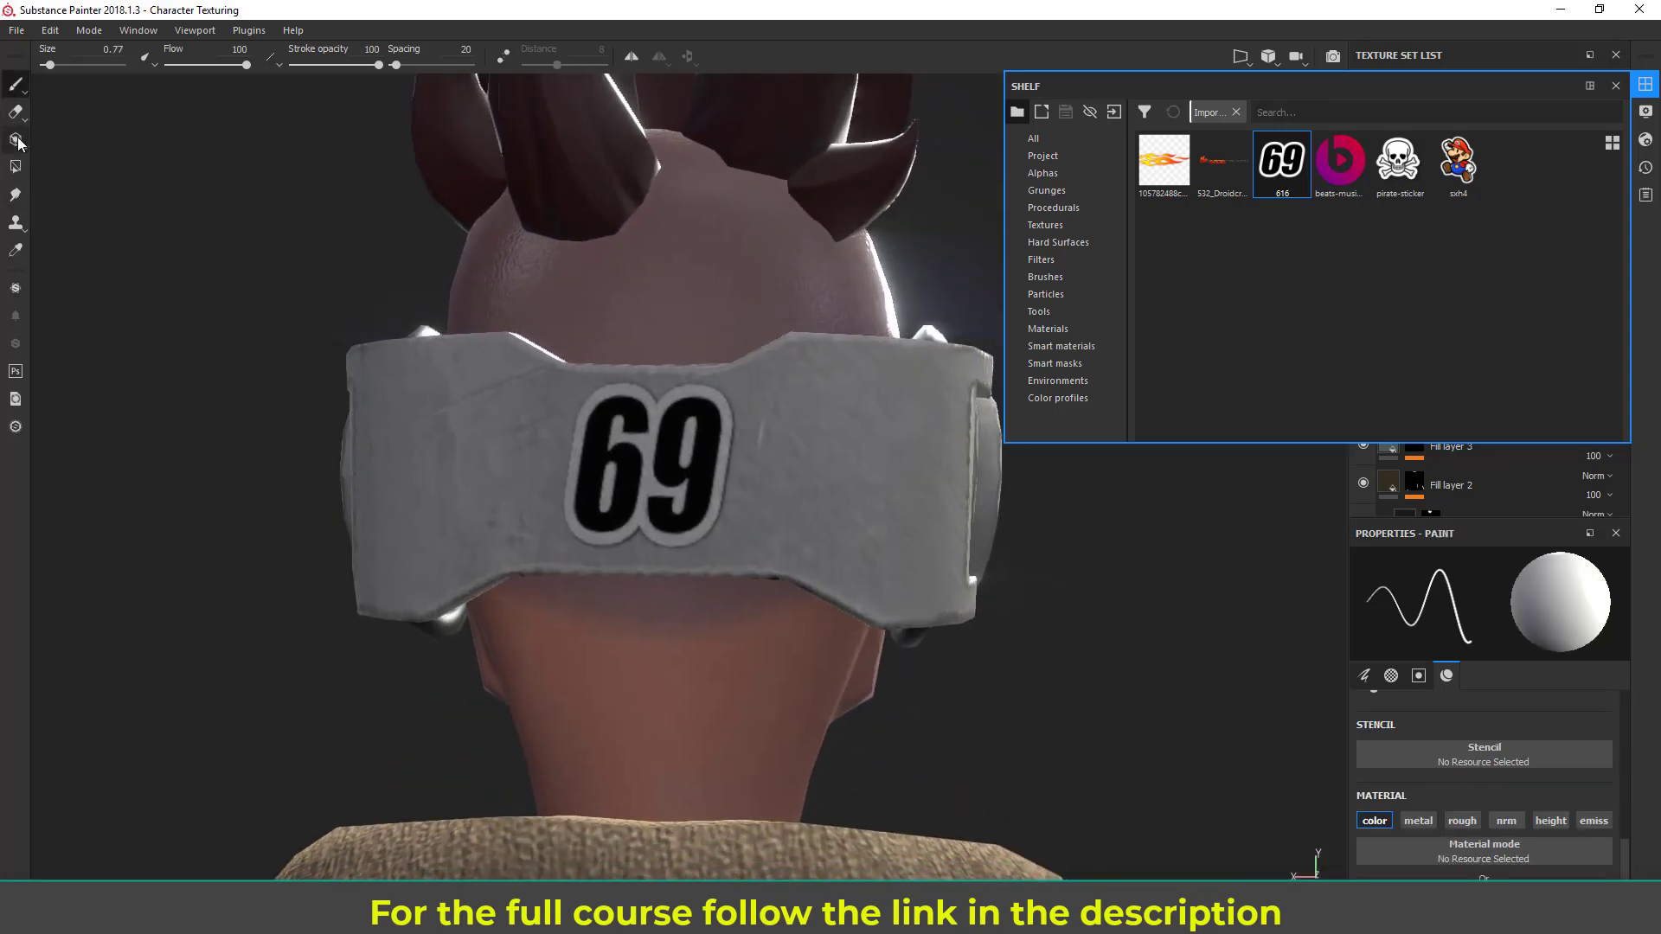
pyautogui.click(16, 111)
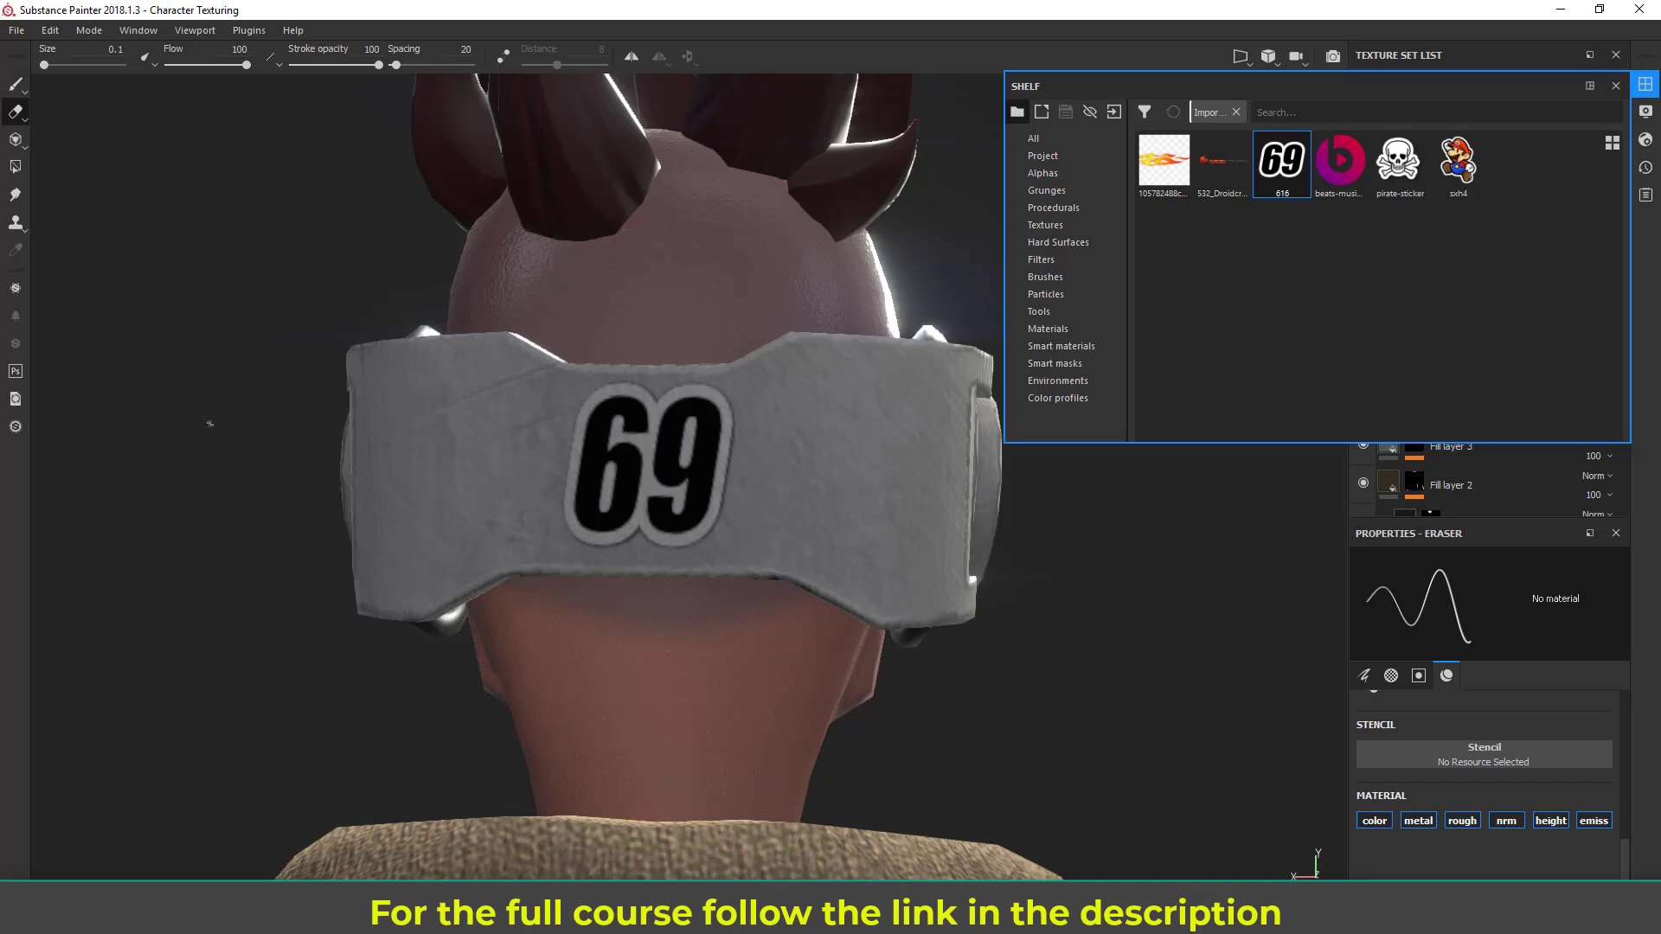
pyautogui.click(16, 84)
# Step: Examine the character from the back of the headphone band around to a front view of the head, torso and mechanical arm
pyautogui.keyDown('alt'); pyautogui.moveTo(699, 641); pyautogui.dragTo(122, 389, button='right'); pyautogui.keyUp('alt')
pyautogui.keyDown('alt'); pyautogui.moveTo(595, 469); pyautogui.dragTo(567, 366, button='right'); pyautogui.keyUp('alt')
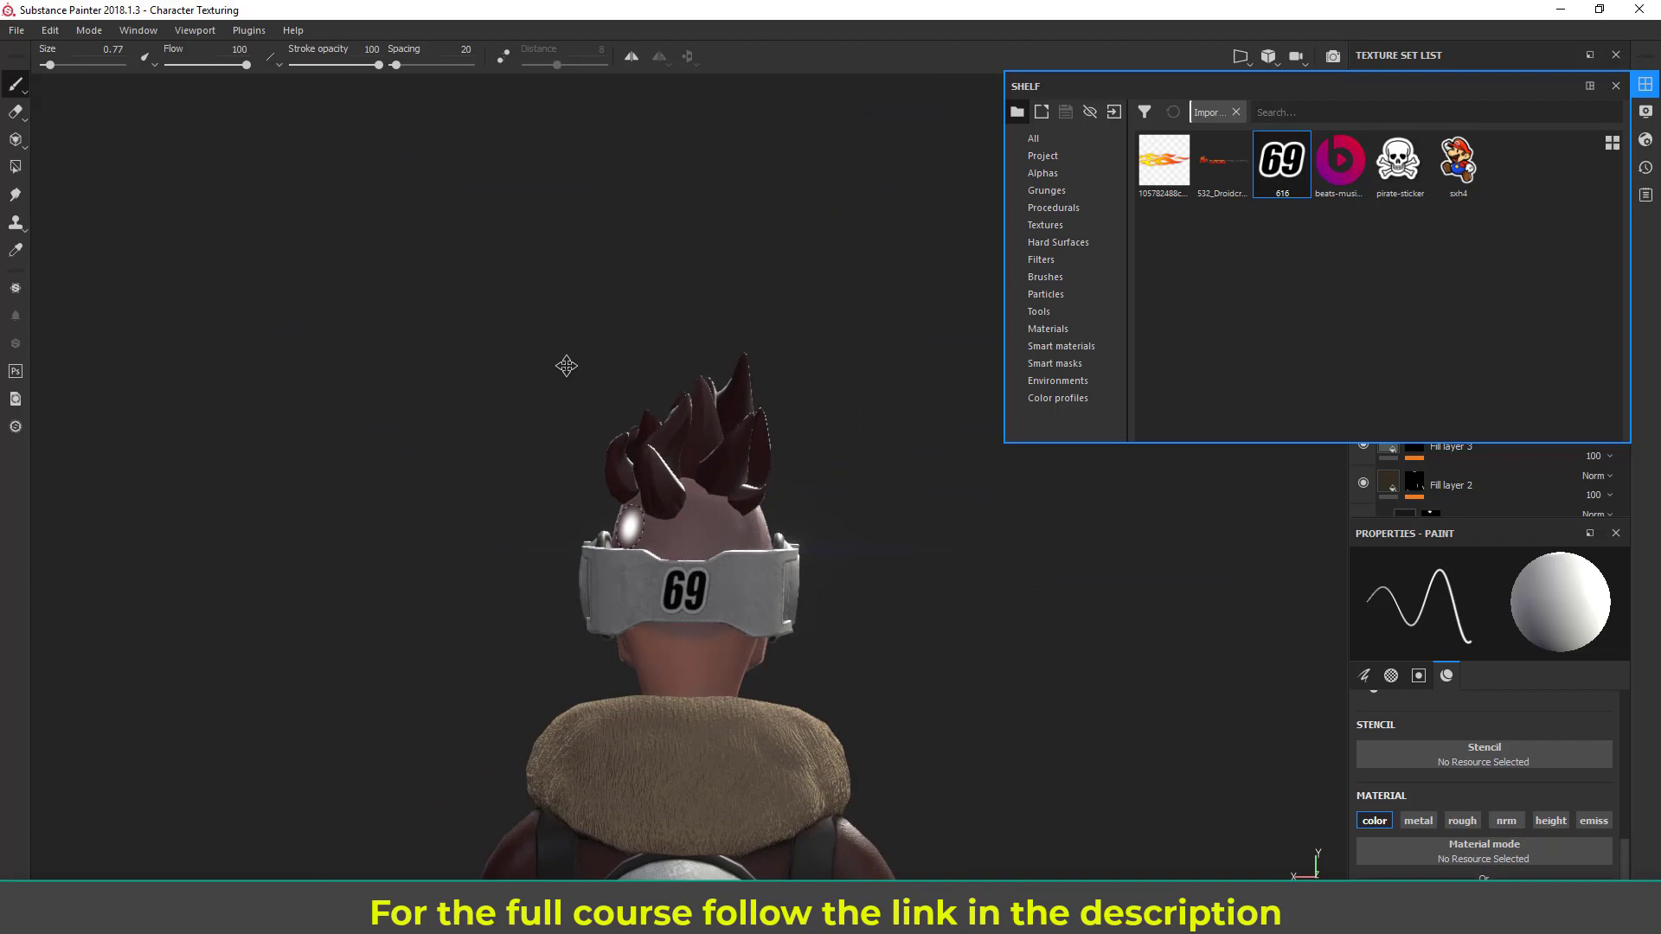
pyautogui.keyDown('alt'); pyautogui.moveTo(567, 366); pyautogui.dragTo(553, 173, button='middle'); pyautogui.keyUp('alt')
pyautogui.keyDown('alt'); pyautogui.moveTo(484, 346); pyautogui.dragTo(200, 367, button='right'); pyautogui.keyUp('alt')
pyautogui.keyDown('alt'); pyautogui.moveTo(348, 399); pyautogui.dragTo(467, 502); pyautogui.keyUp('alt')
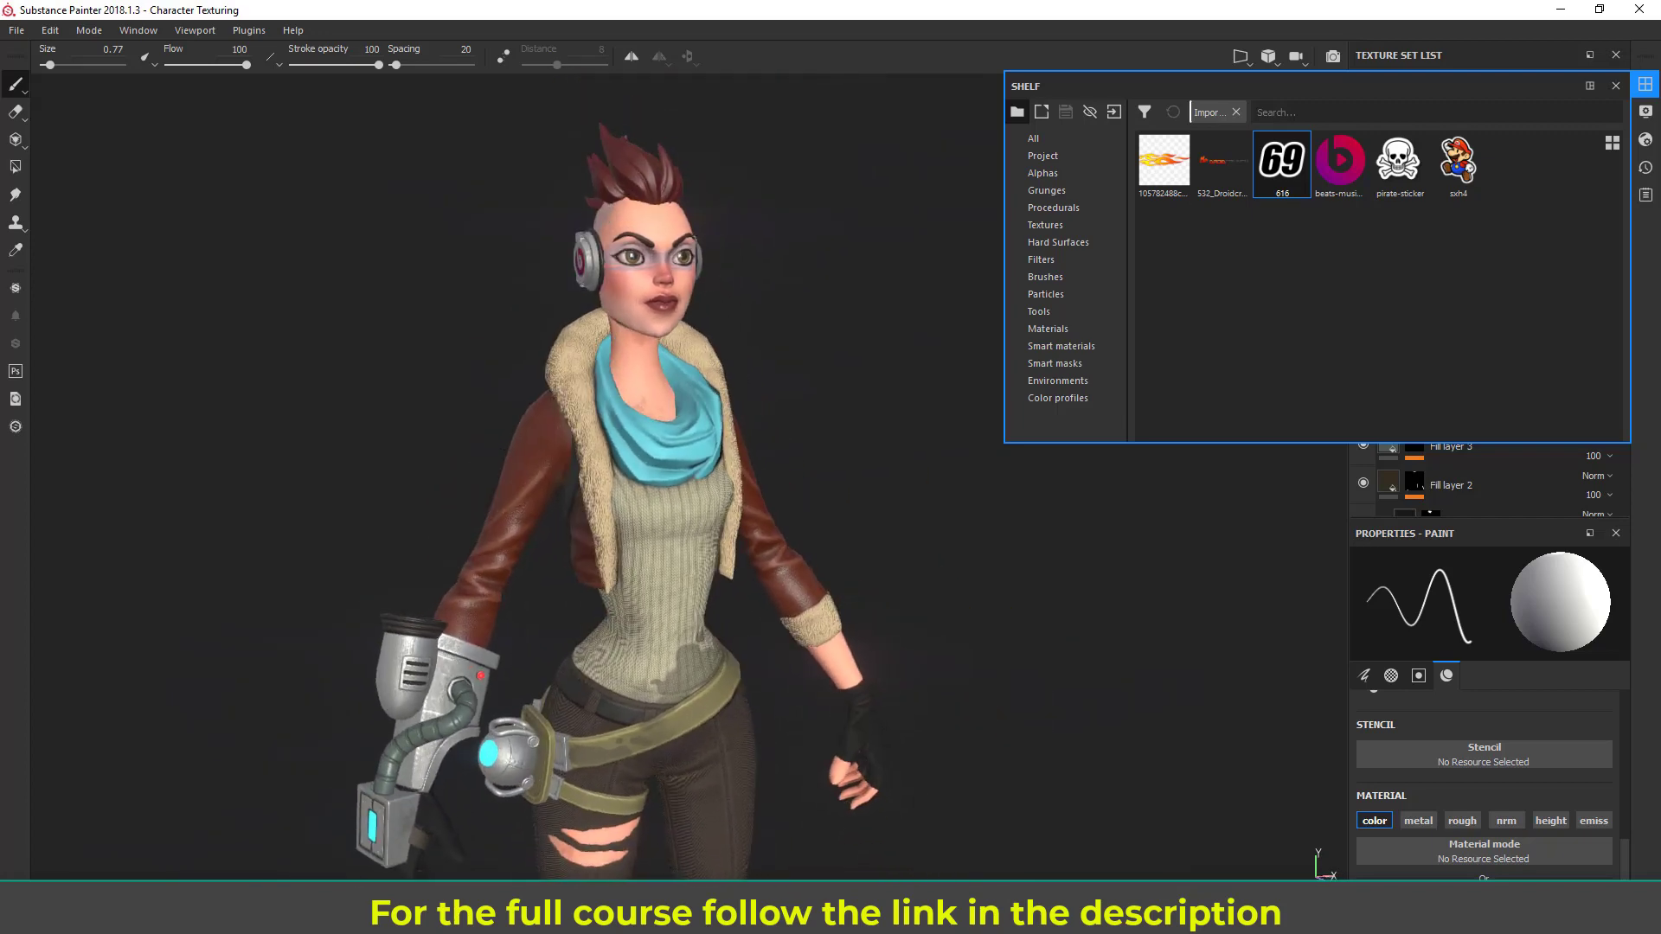
pyautogui.keyDown('alt'); pyautogui.moveTo(729, 558); pyautogui.dragTo(715, 494, button='middle'); pyautogui.keyUp('alt')
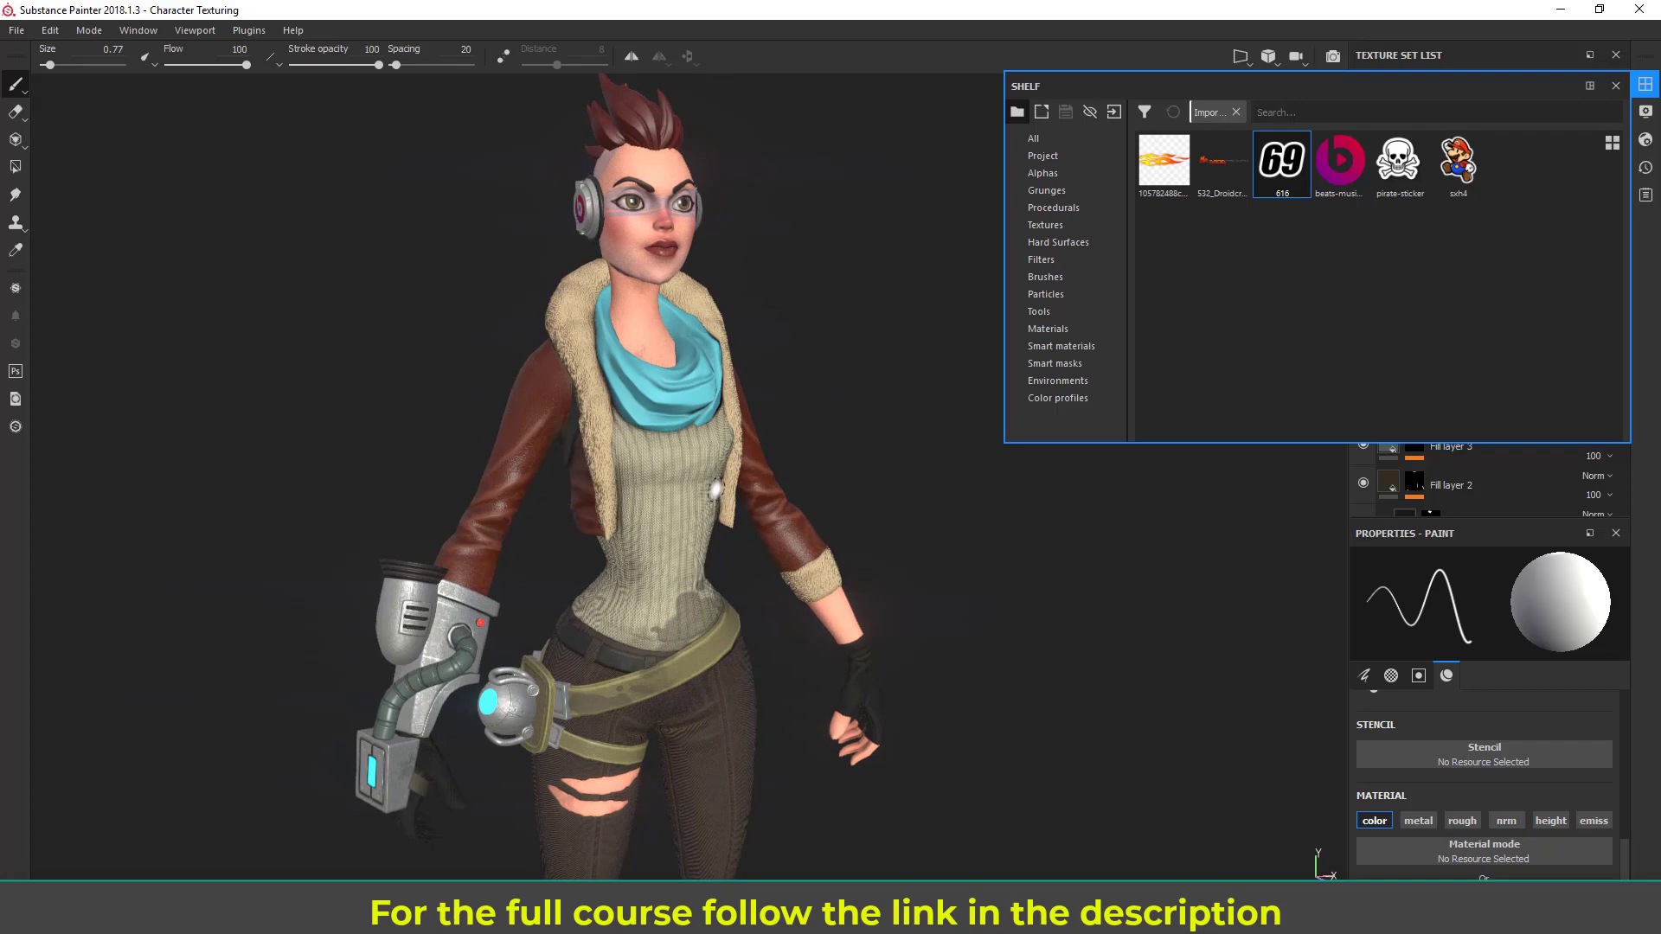